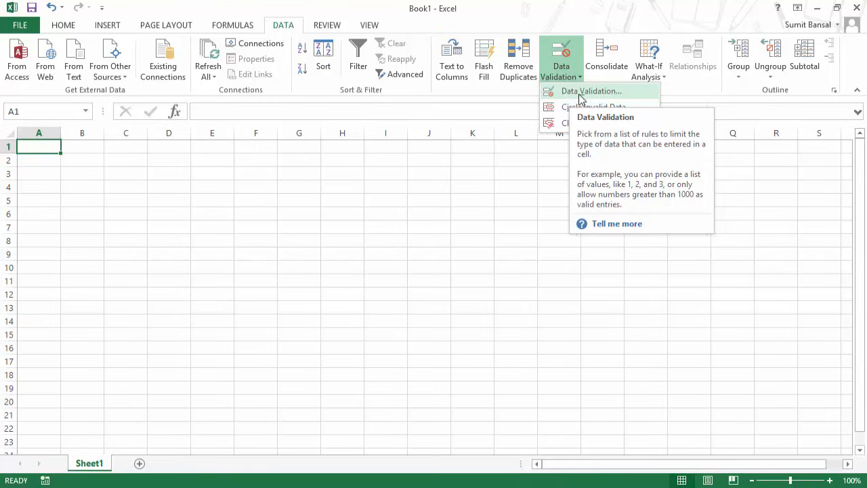
In A1's Data Validation settings, allow only whole numbers between 1 and 60.
left_click(581, 97)
left_click_drag(441, 171, 361, 175)
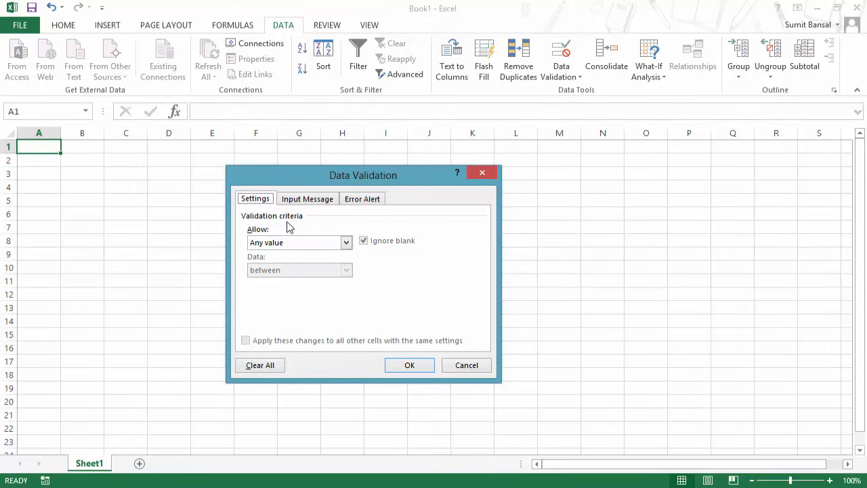
left_click(305, 244)
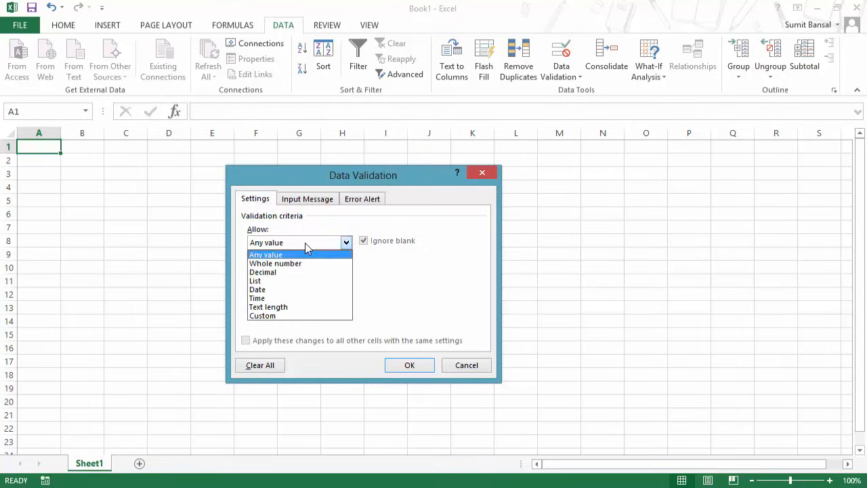
left_click(303, 245)
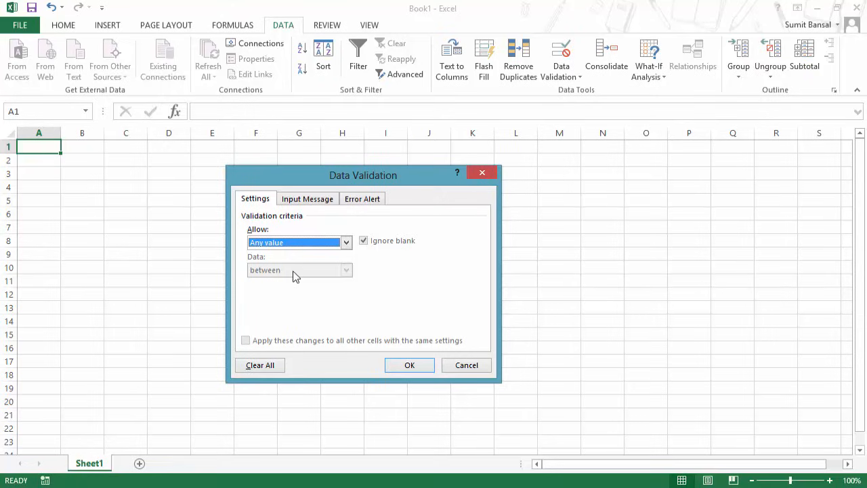
left_click(295, 244)
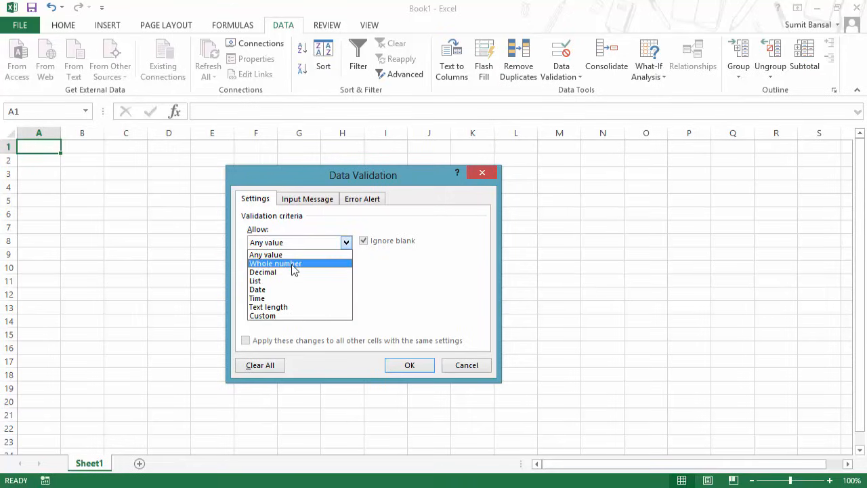
left_click(294, 264)
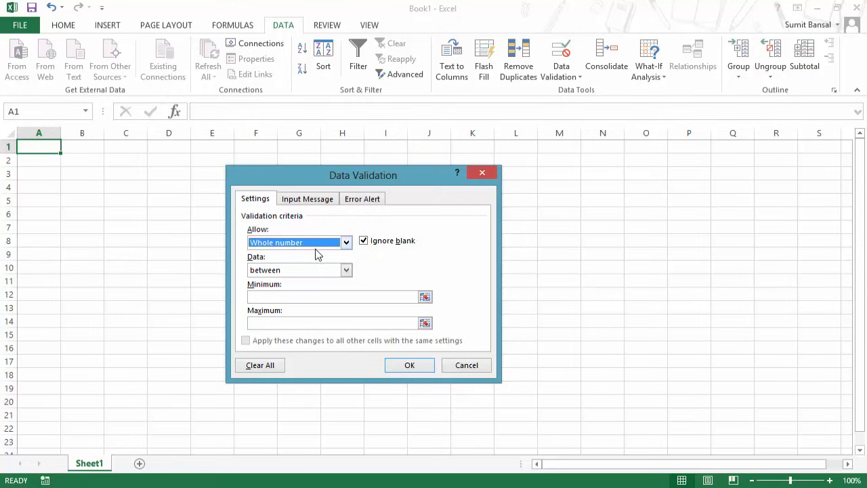
left_click(275, 296)
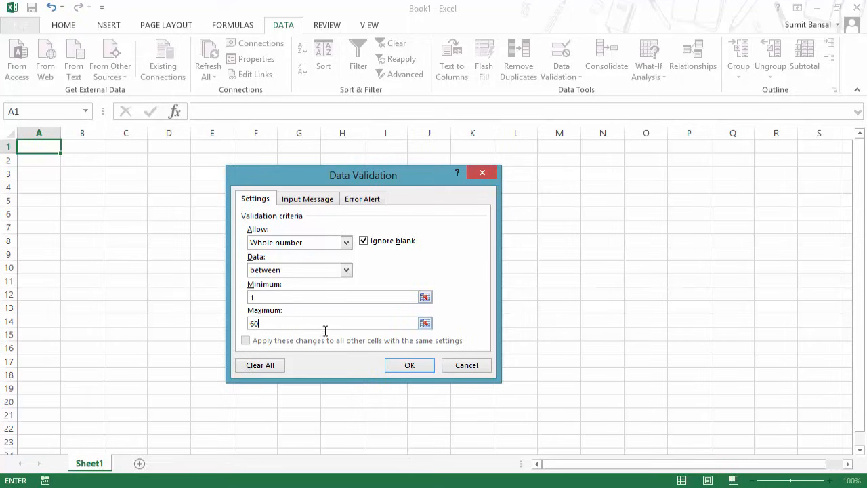
Apply the rule and enter 1, then 2, then 60 in A1.
left_click(405, 366)
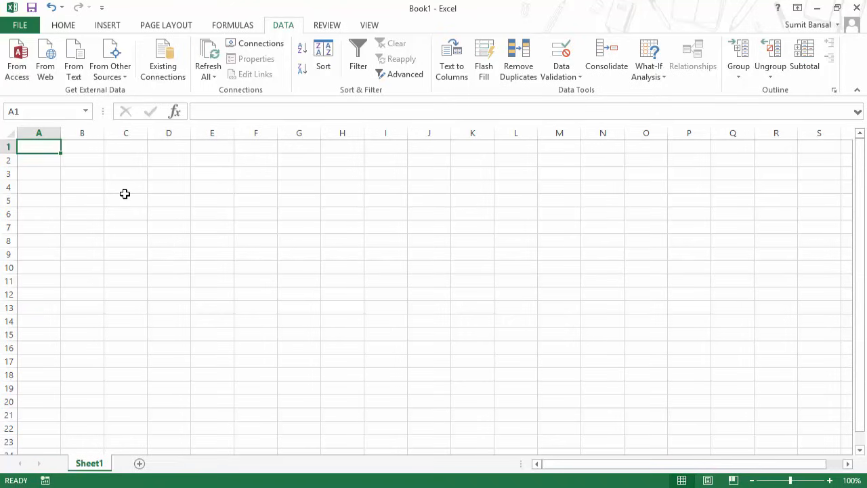
type("1")
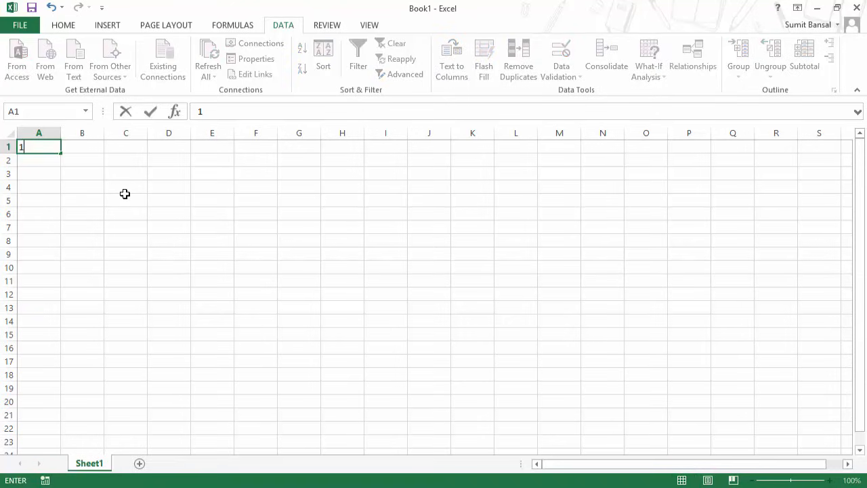
key("Return")
key("Up")
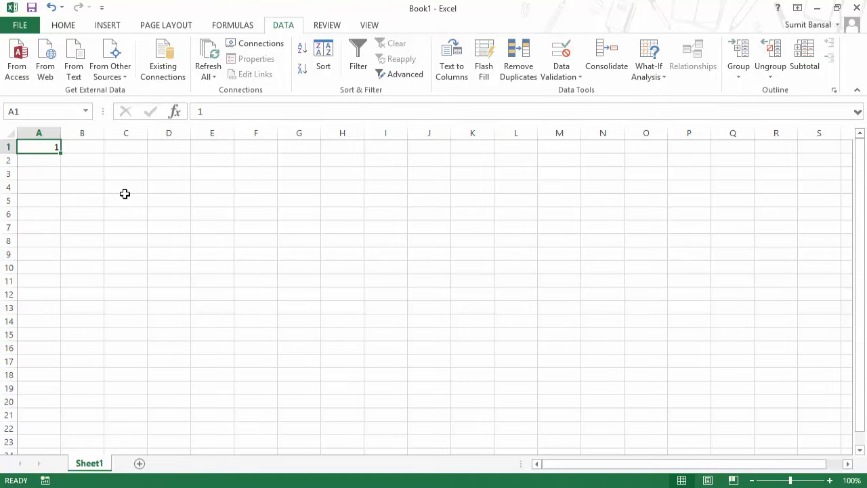
type("2")
key("Return")
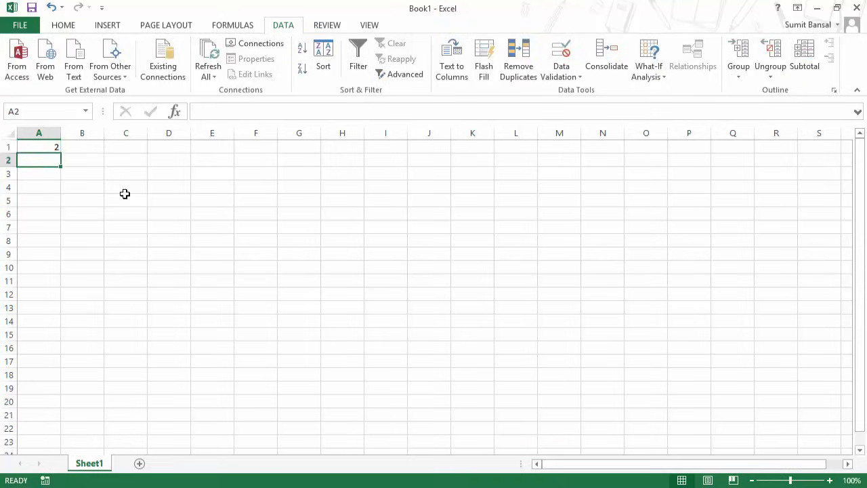
key("Up")
type("60")
key("Return")
Try entering 61 in A1 and cancel the rejection error, keeping 60.
key("Up")
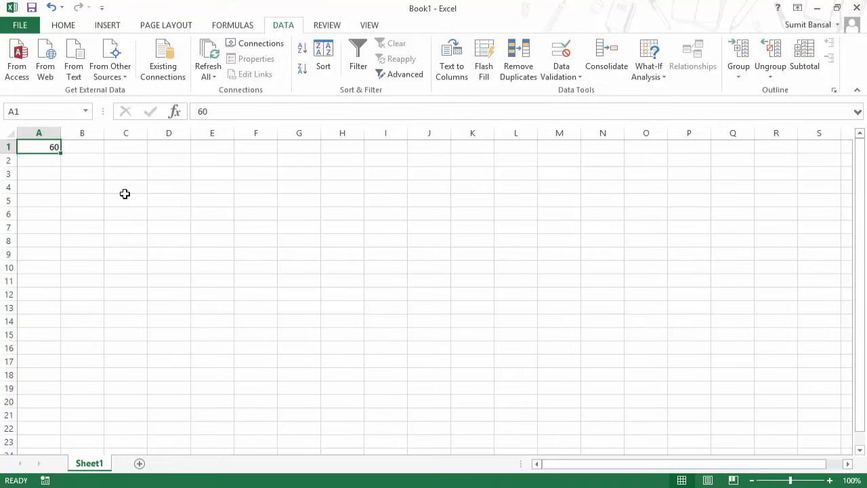
type("6")
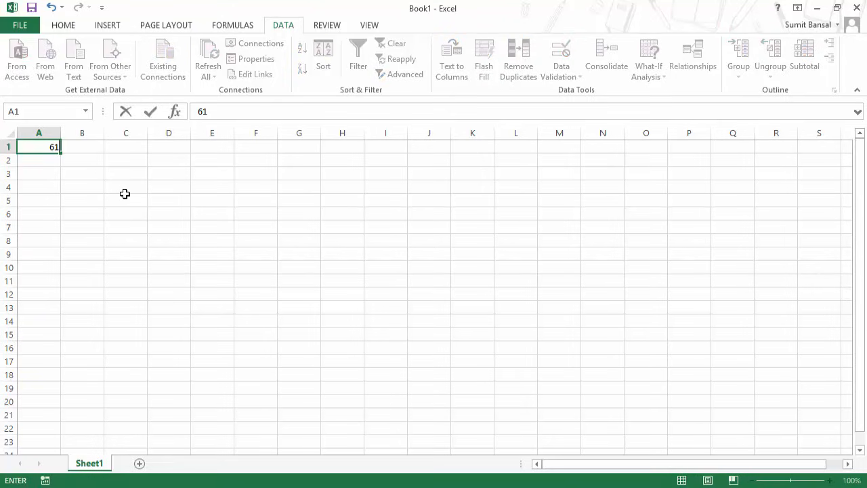
key("Return")
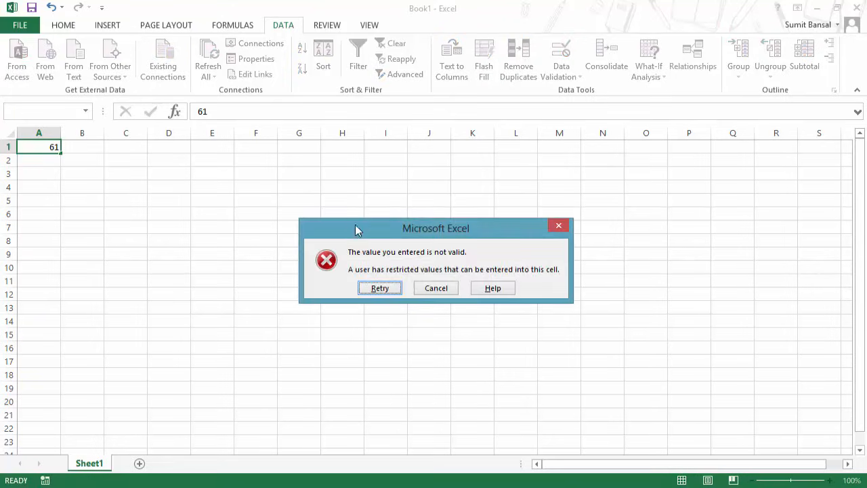
left_click_drag(357, 230, 171, 168)
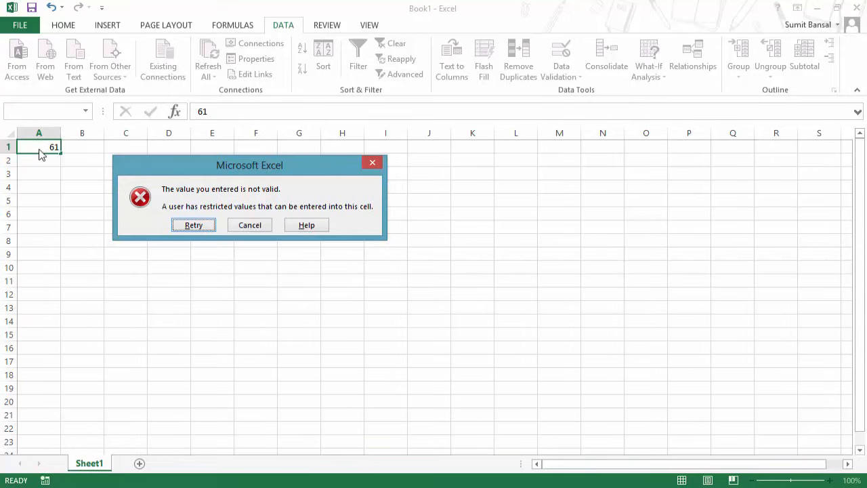
left_click_drag(143, 172, 154, 199)
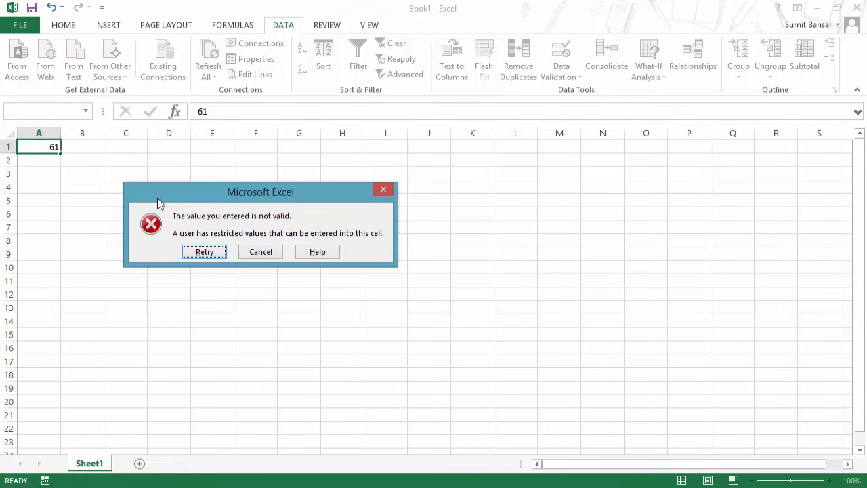
left_click(263, 252)
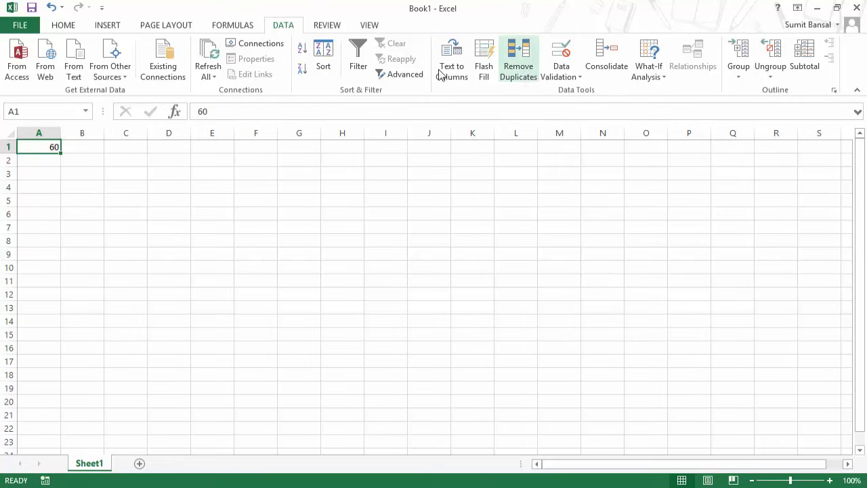
left_click(563, 76)
left_click(569, 95)
left_click_drag(415, 170, 405, 145)
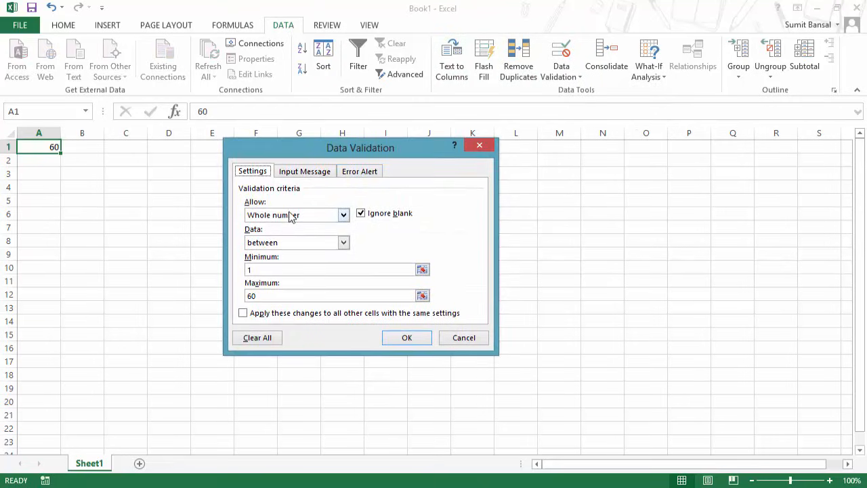
left_click(343, 244)
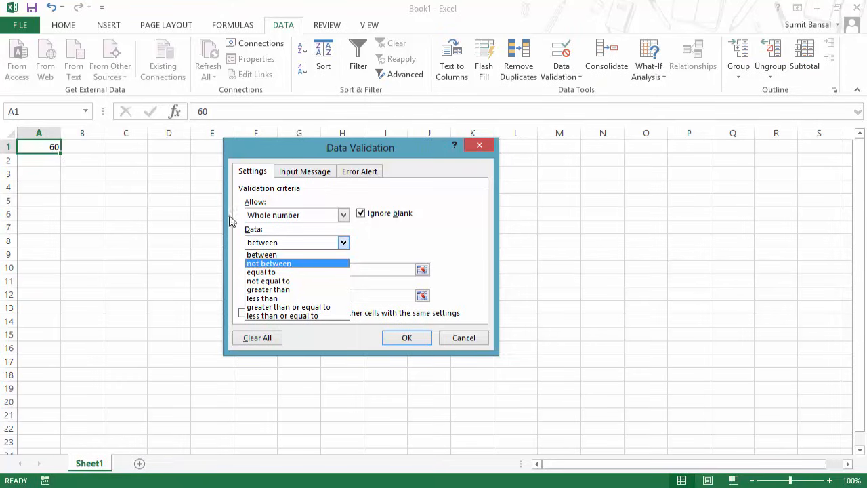
left_click(291, 217)
left_click(298, 217)
left_click(291, 243)
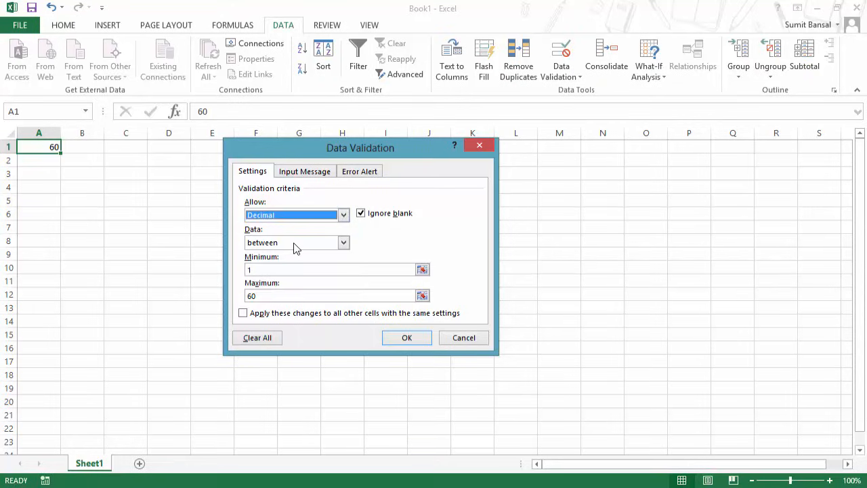
left_click(344, 243)
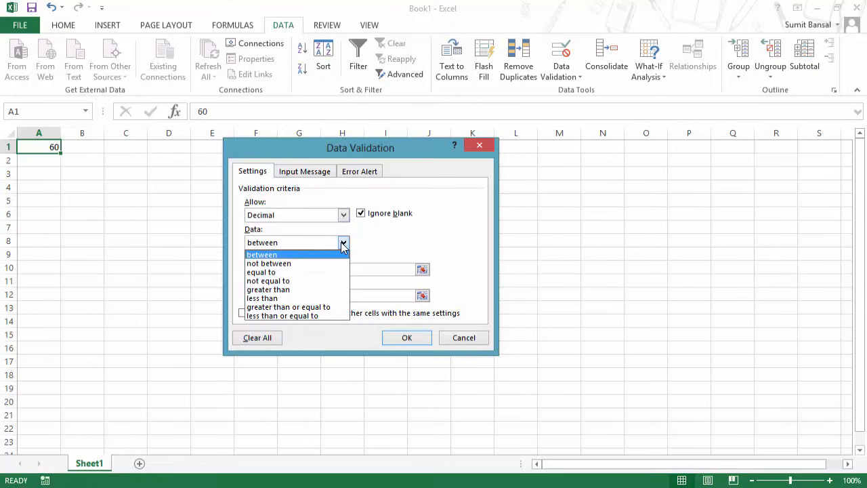
left_click(340, 255)
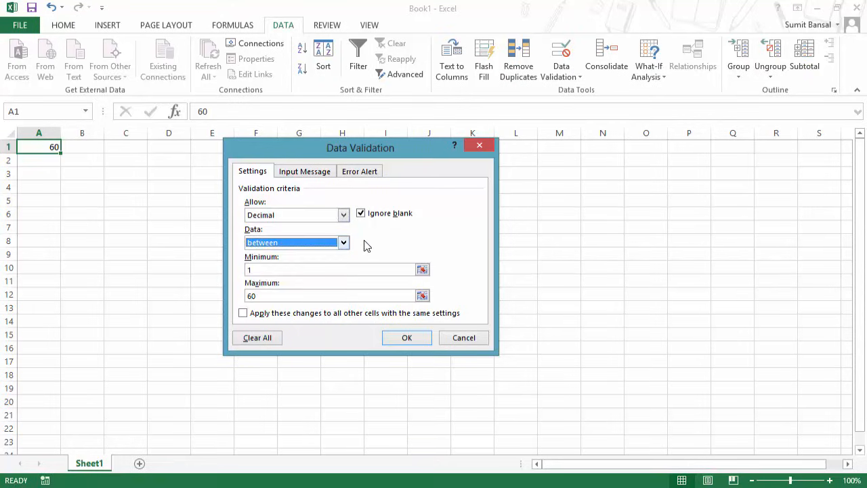
left_click(334, 220)
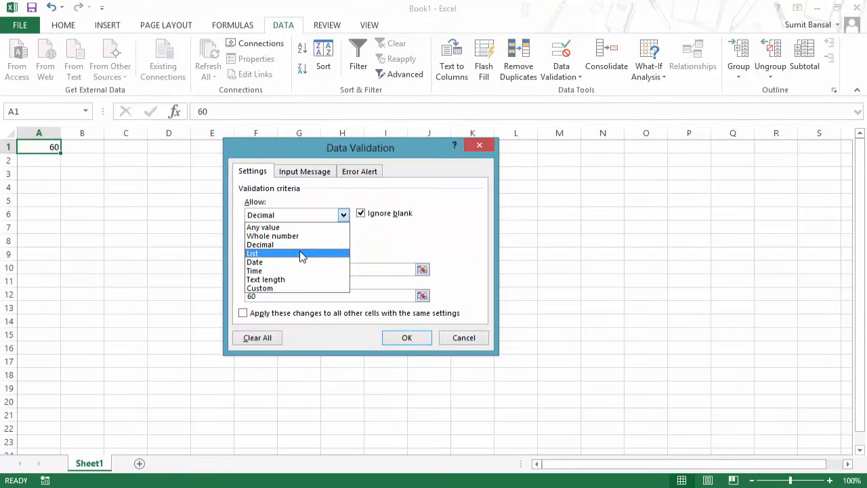
left_click(288, 255)
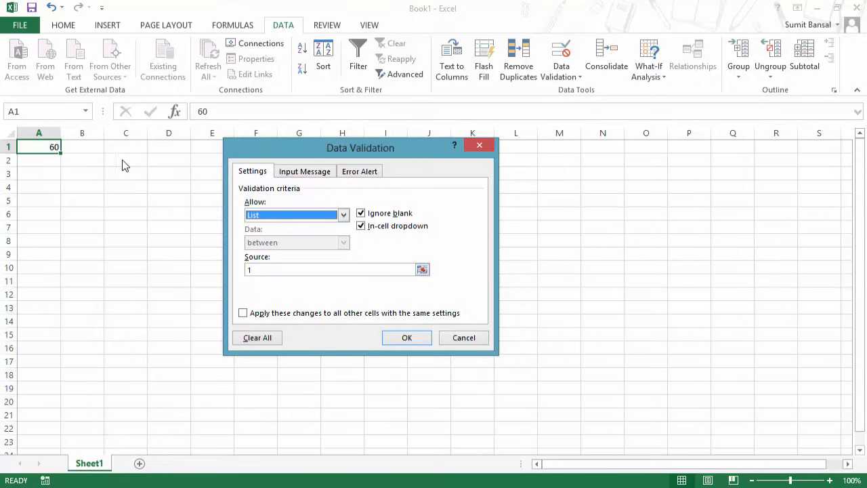
left_click(479, 147)
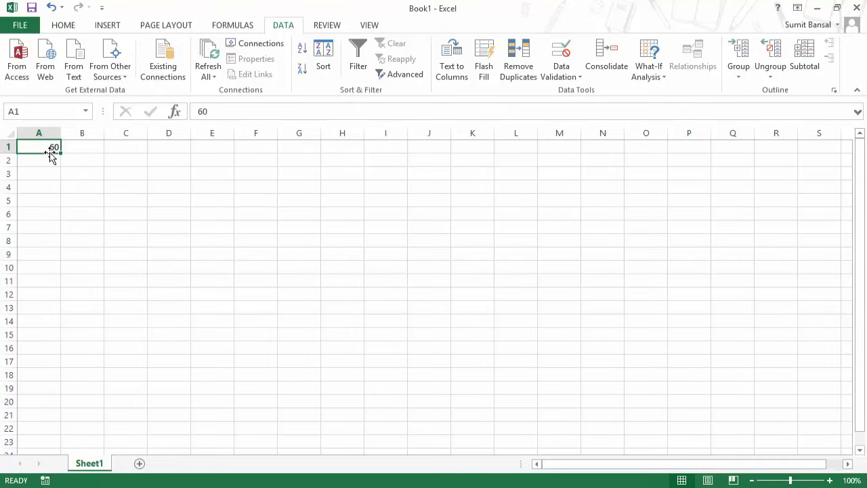
Clear A1 and try entering A, which the whole-number rule rejects.
key("Delete")
left_click(74, 161)
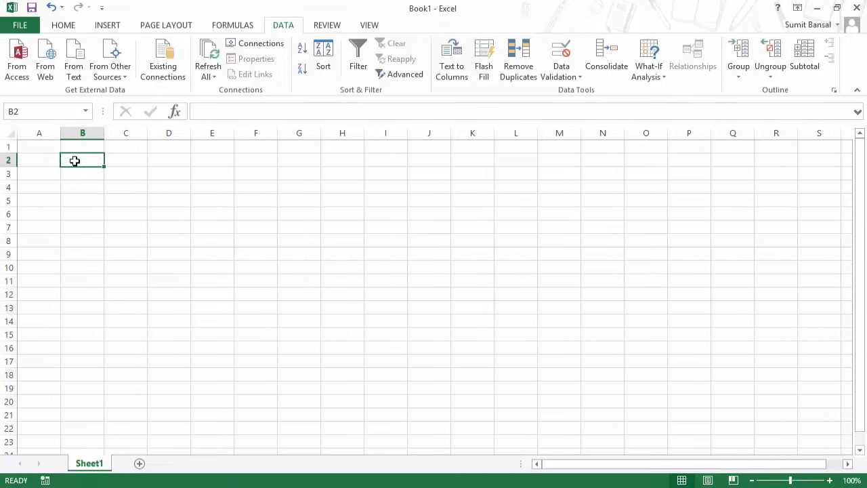
key("Up")
key("Left")
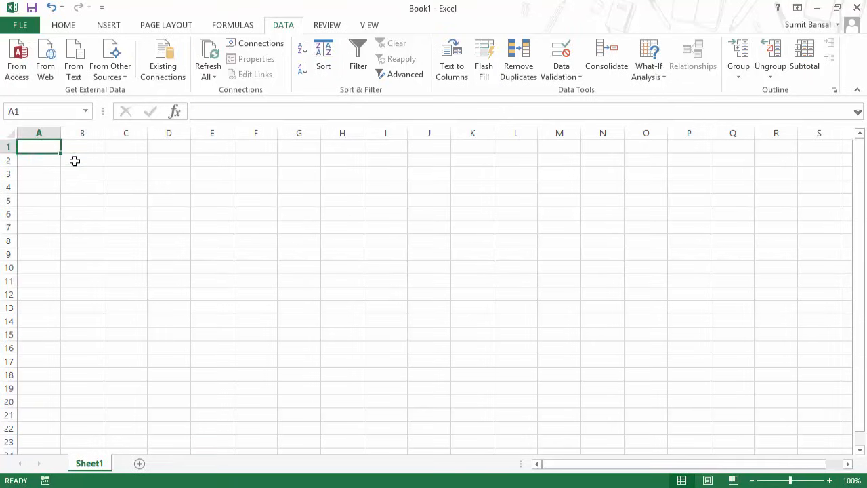
type("A")
key("Return")
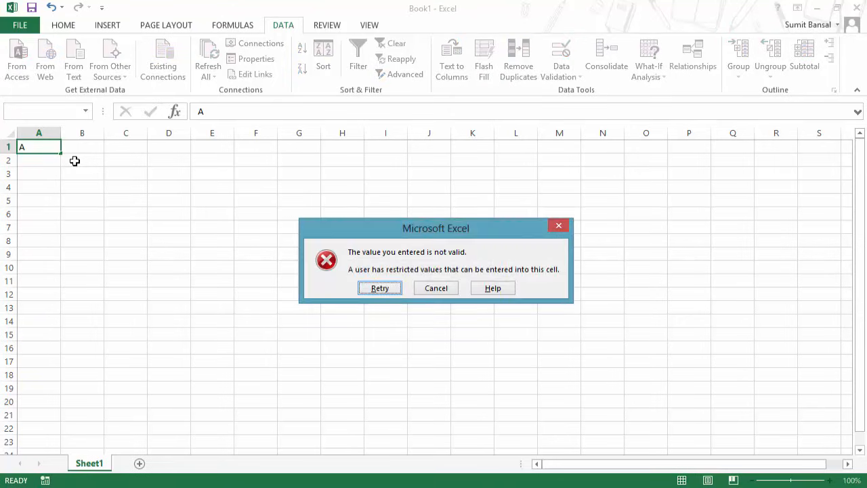
key("Escape")
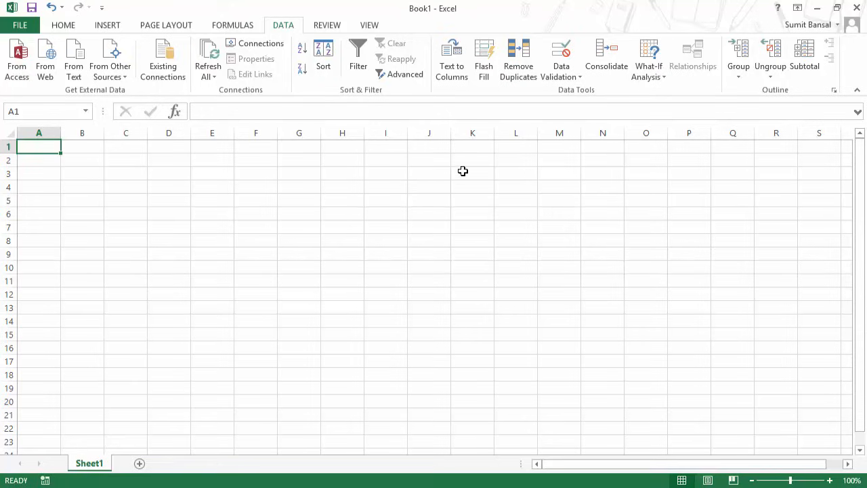
Use Clear All on the Home tab to remove A1's contents and validation rule.
left_click(65, 26)
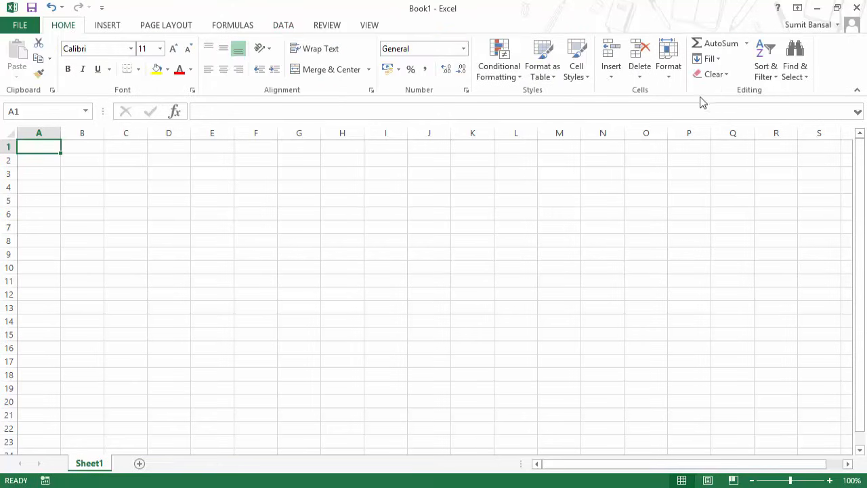
left_click(715, 75)
left_click(725, 92)
Enter the letters A, B, C and D into cells A1 through A4.
type("A")
key("Return")
type("B")
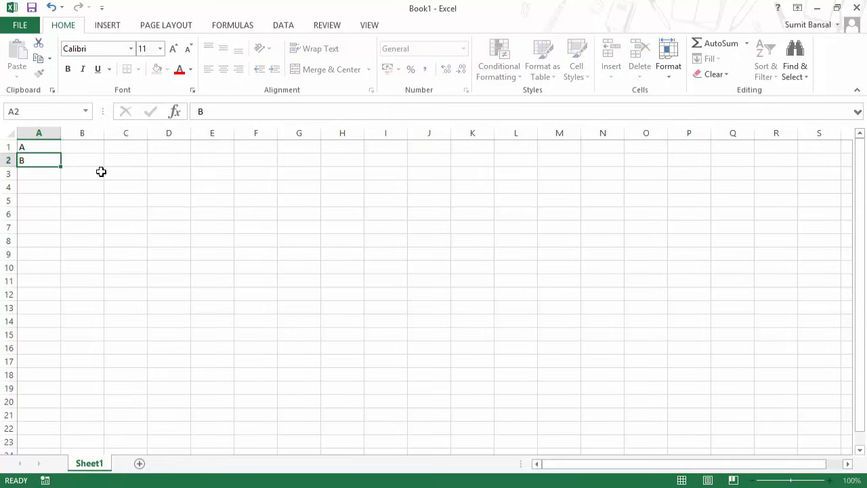
key("Return")
type("C")
key("Return")
type("D")
key("Tab")
key("Tab")
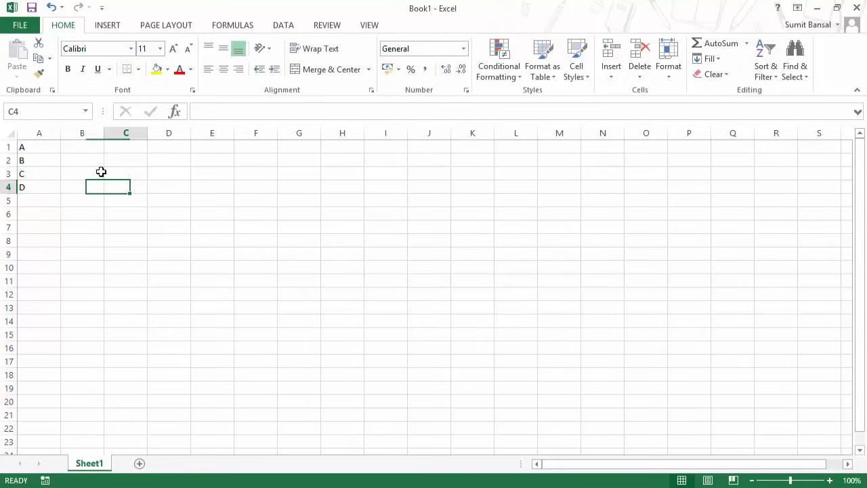
left_click(143, 161)
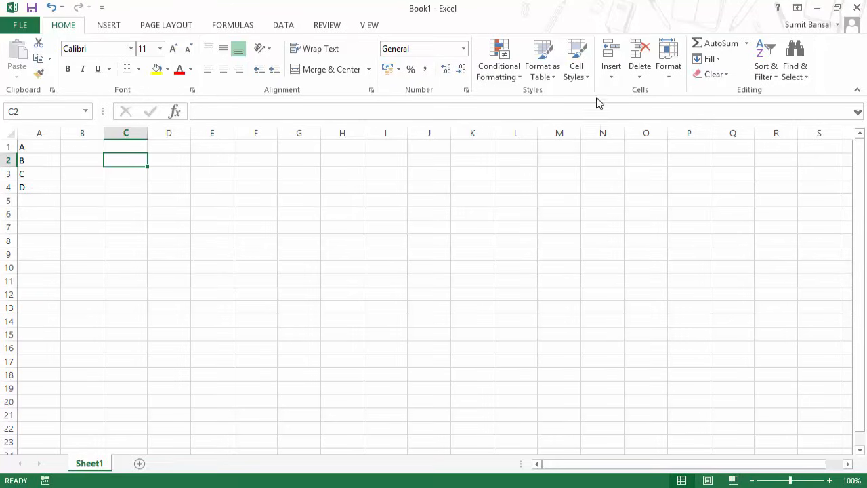
Give C2 a List validation rule with source $A$1:$A$4.
left_click(283, 27)
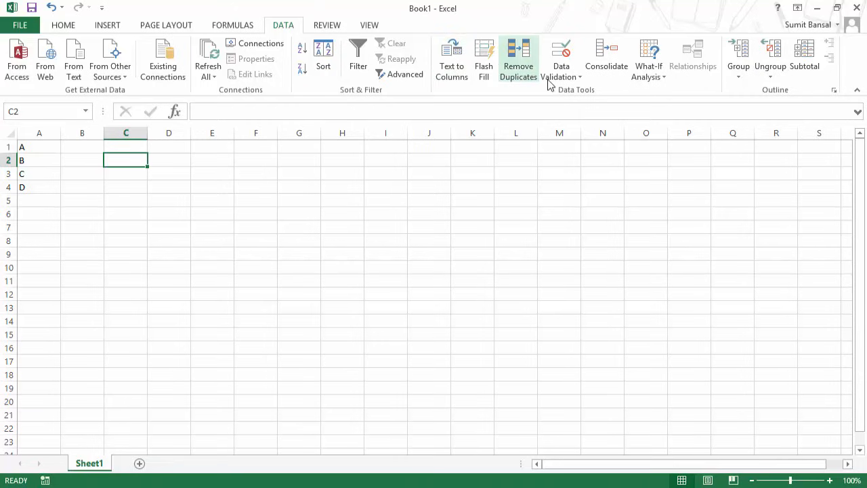
left_click(572, 78)
left_click(573, 93)
left_click(306, 215)
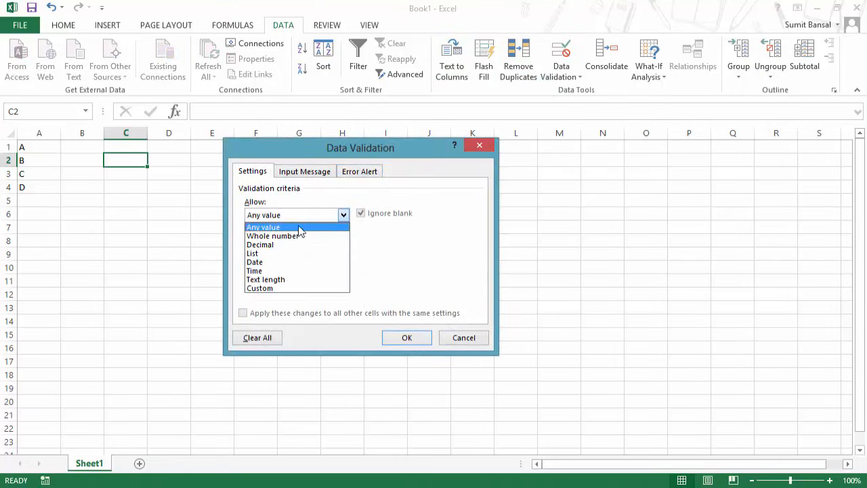
left_click(291, 253)
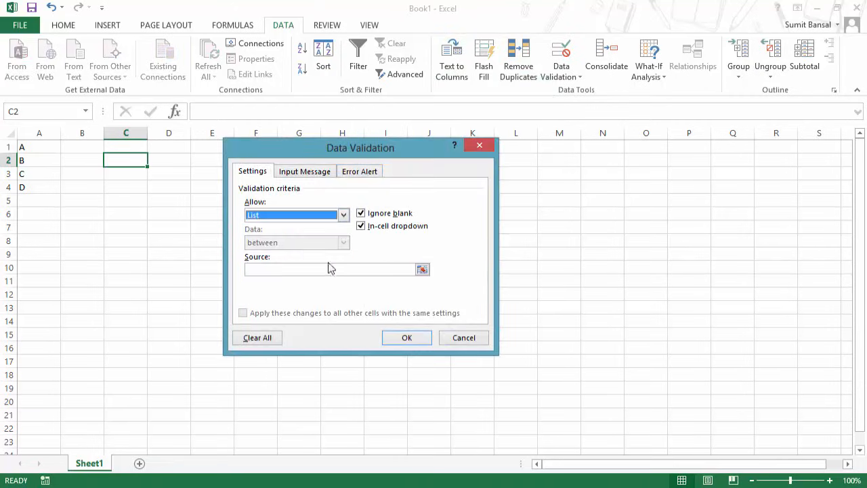
left_click(423, 270)
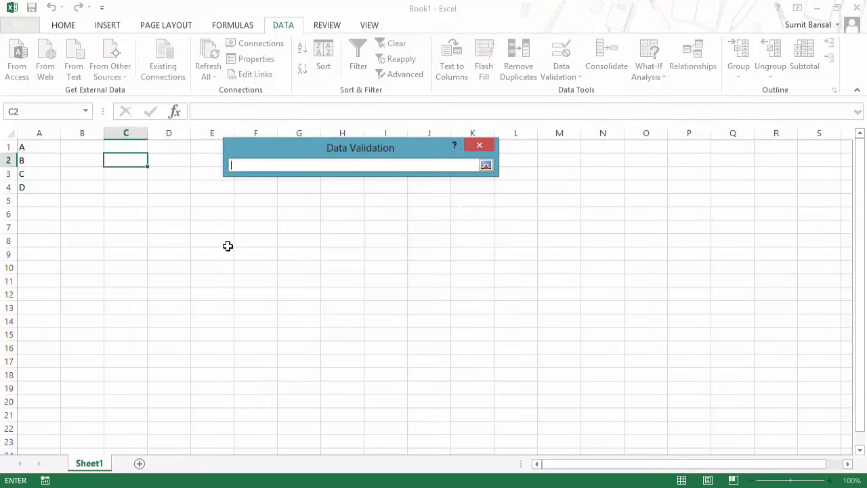
left_click_drag(35, 147, 35, 188)
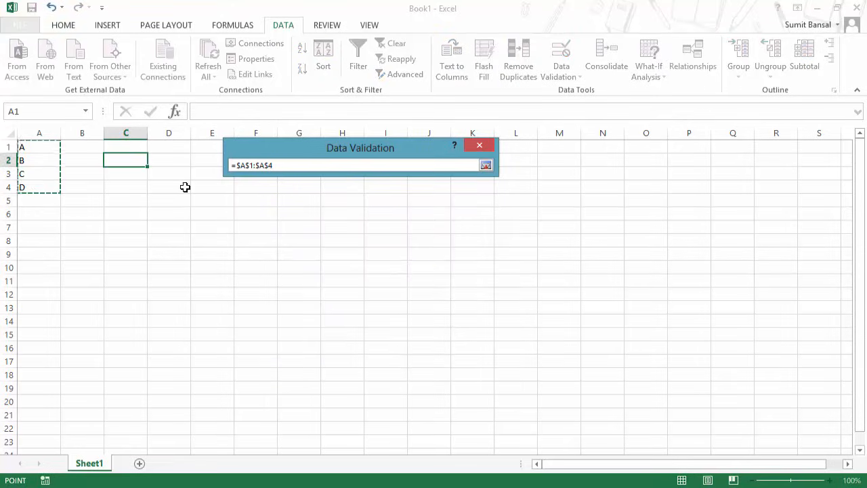
key("Return")
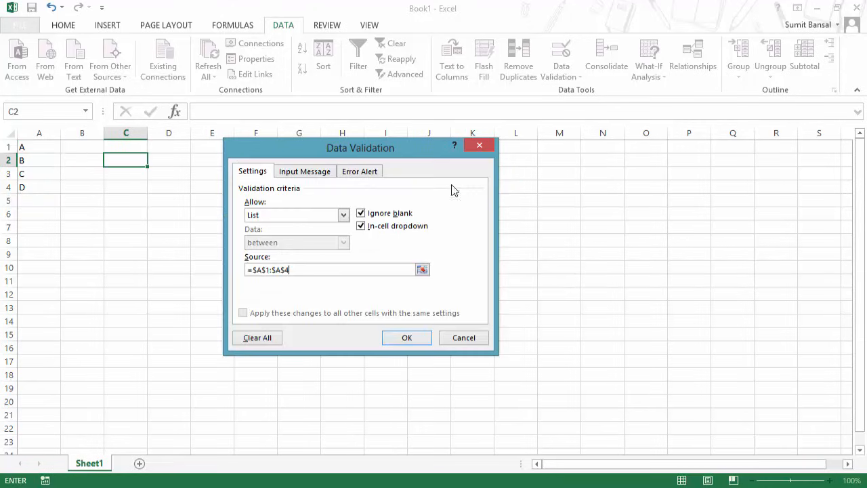
left_click(406, 337)
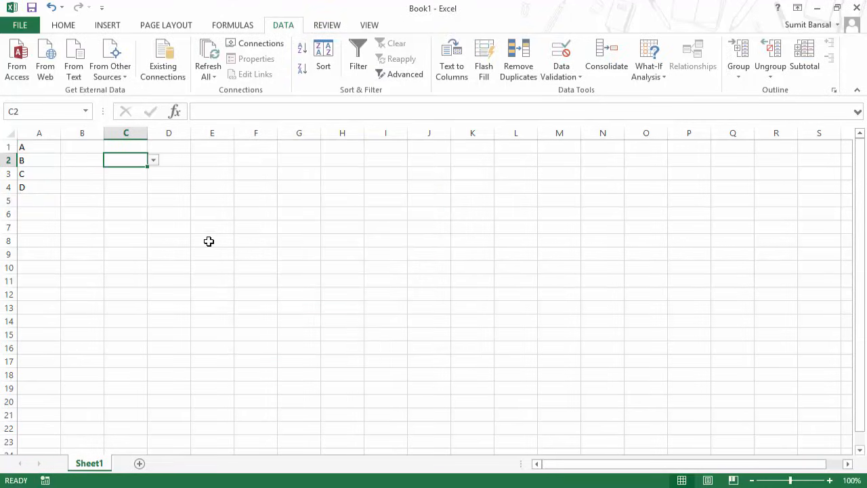
Pick A from C2's drop-down and confirm typing E is rejected, keeping A.
left_click(153, 159)
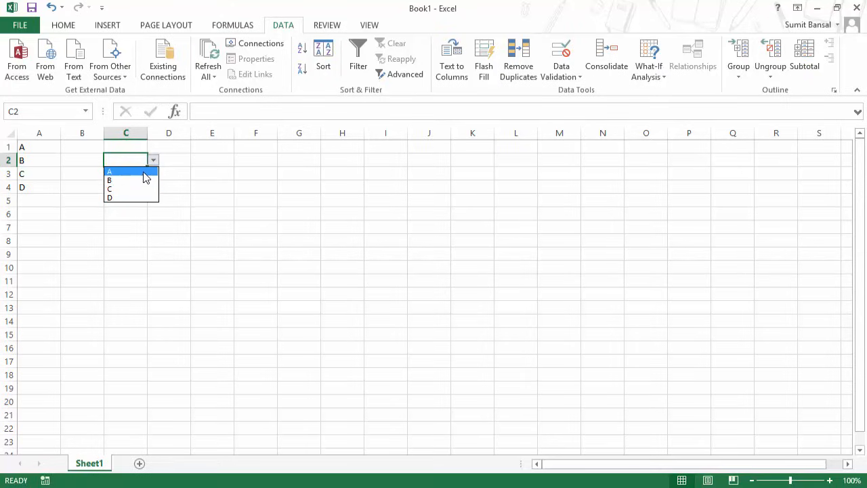
left_click(145, 173)
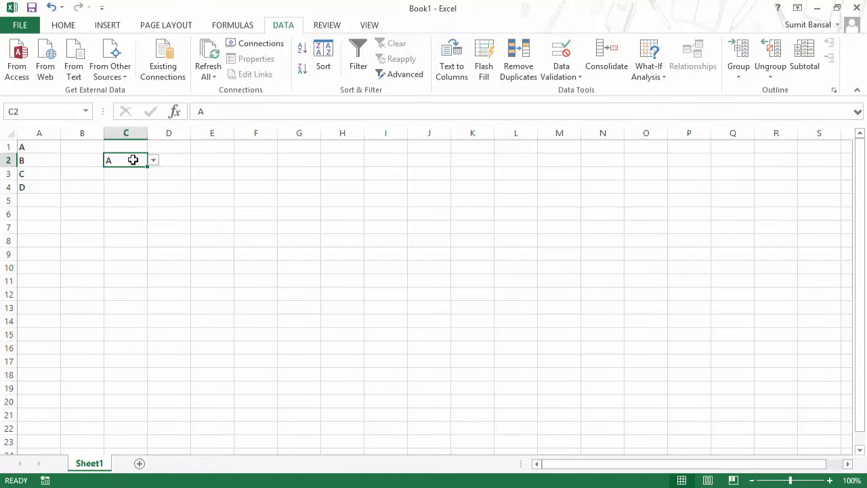
type("E")
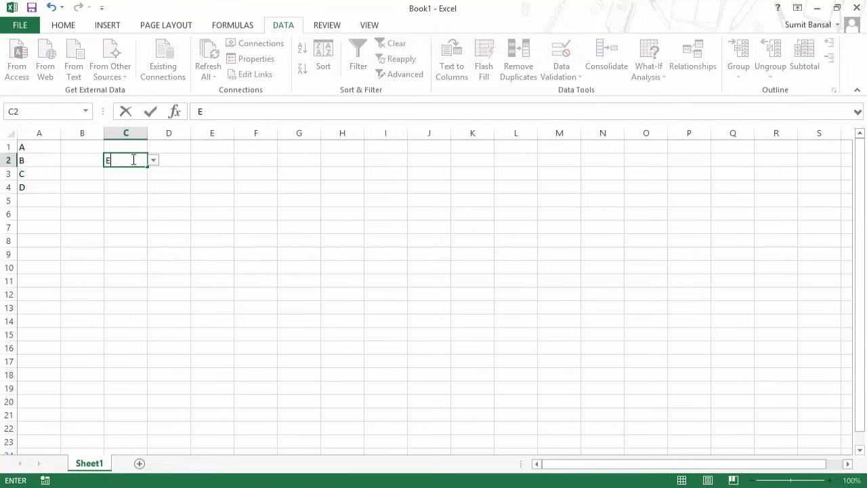
key("Return")
left_click_drag(358, 227, 175, 200)
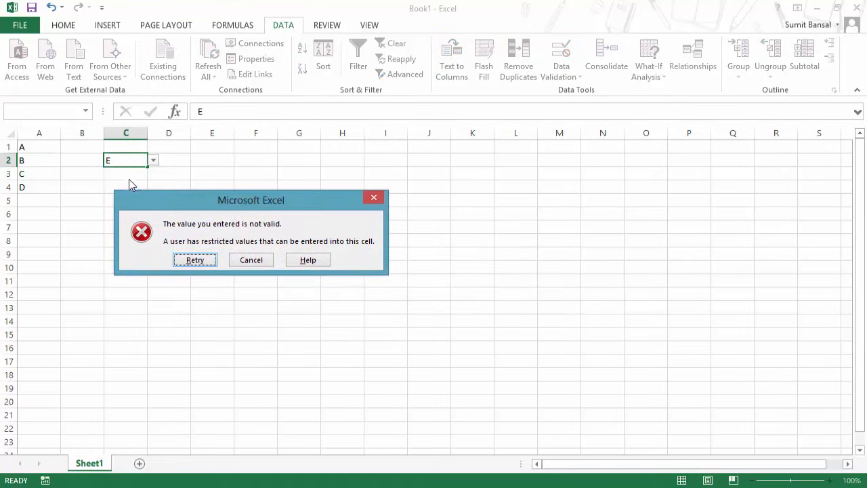
left_click(251, 260)
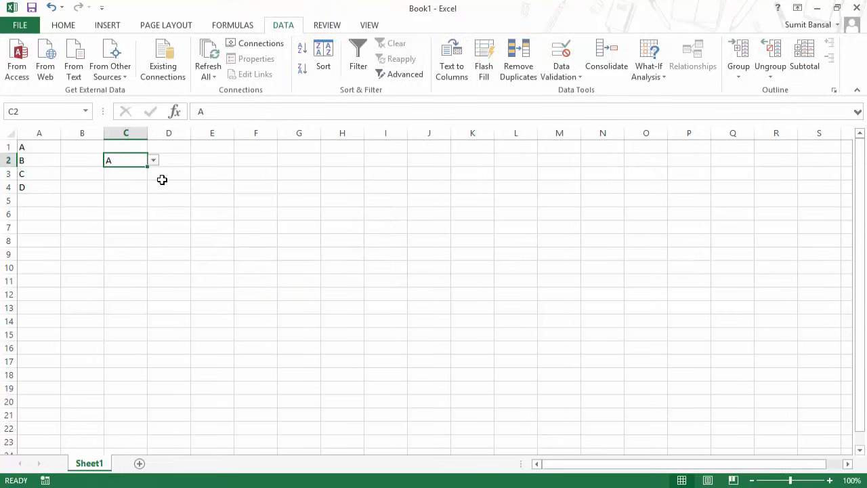
left_click(154, 160)
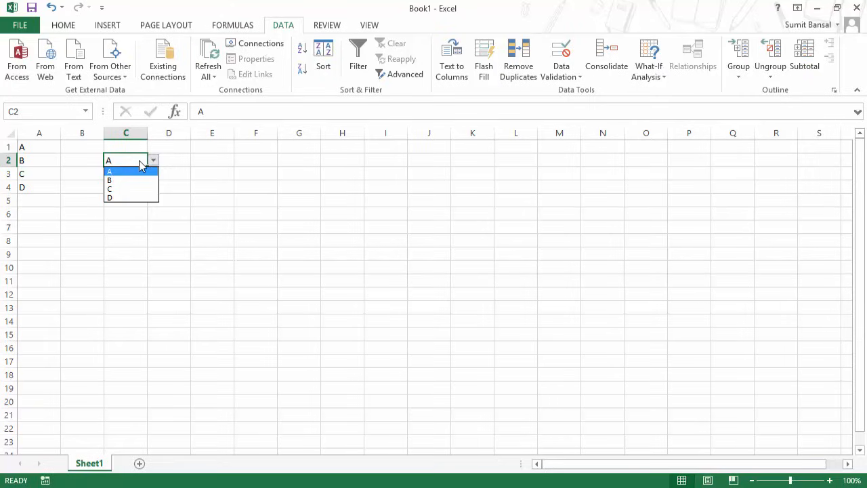
left_click(48, 167)
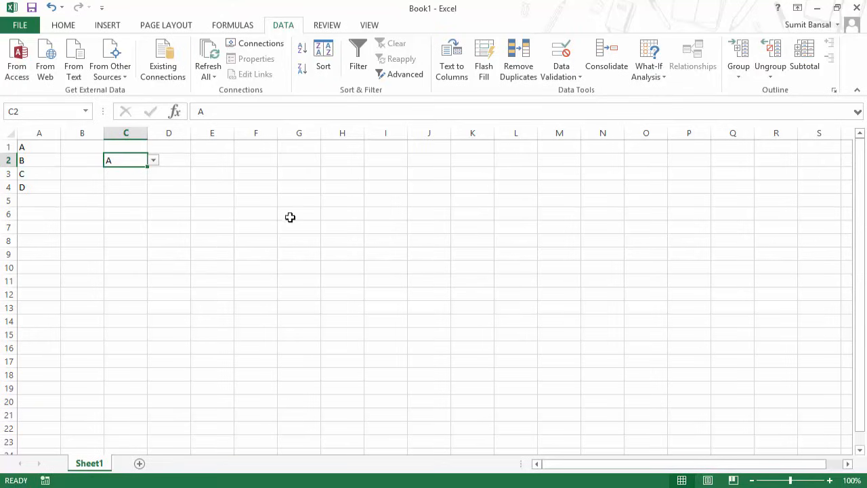
left_click(120, 185)
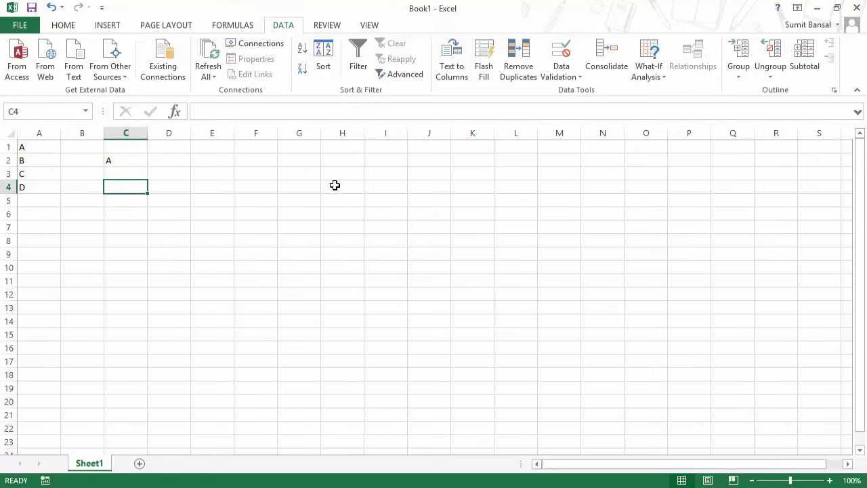
Set C4's validation type to Text length after browsing the Date and Time options.
left_click(574, 76)
left_click(577, 90)
left_click(302, 219)
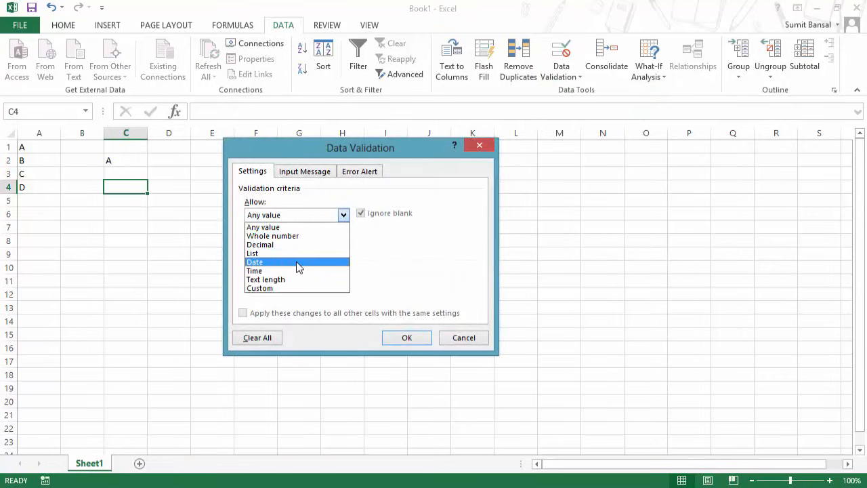
left_click(293, 266)
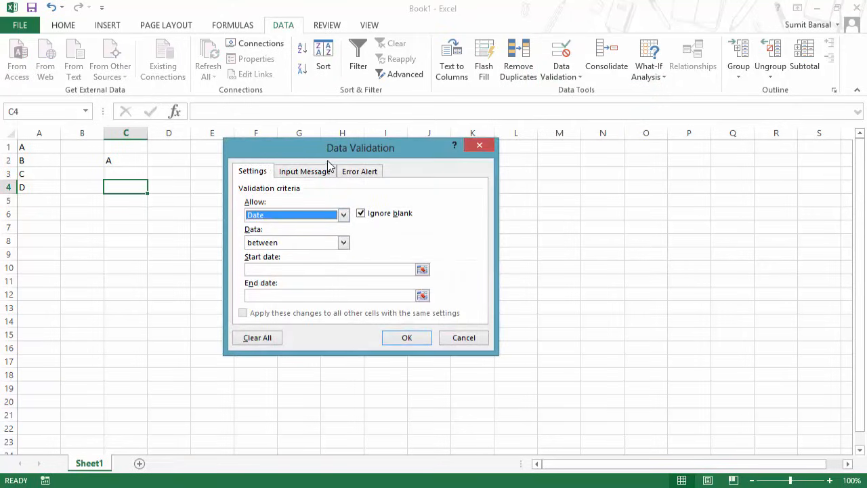
left_click_drag(327, 150, 339, 132)
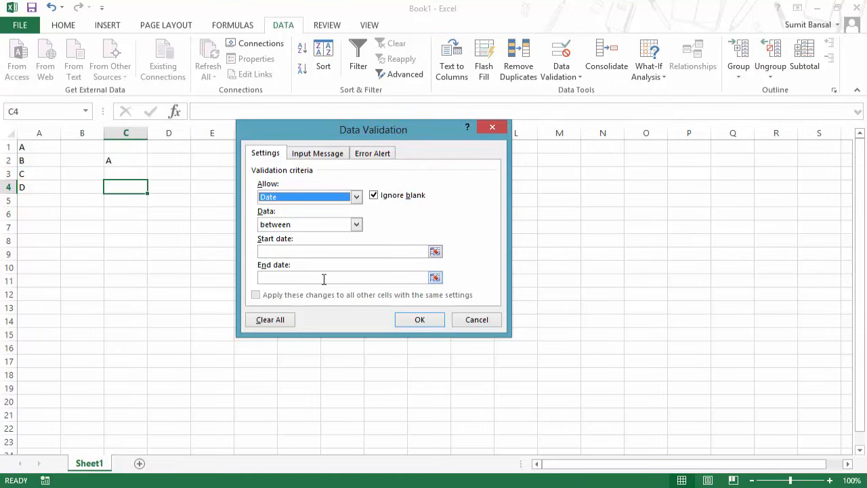
left_click(321, 225)
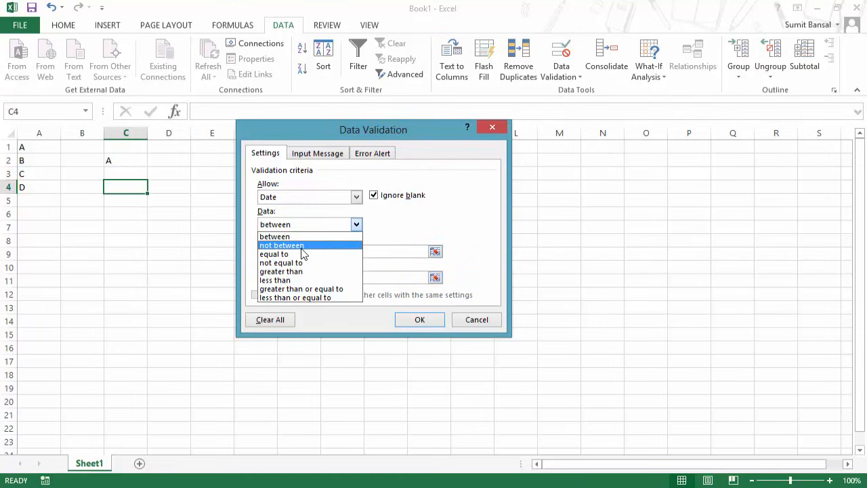
left_click(301, 196)
left_click(302, 197)
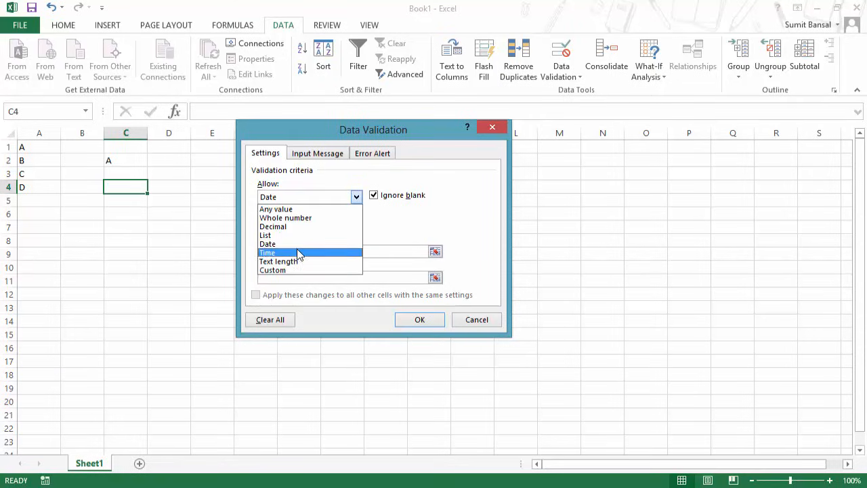
left_click(302, 251)
left_click(356, 196)
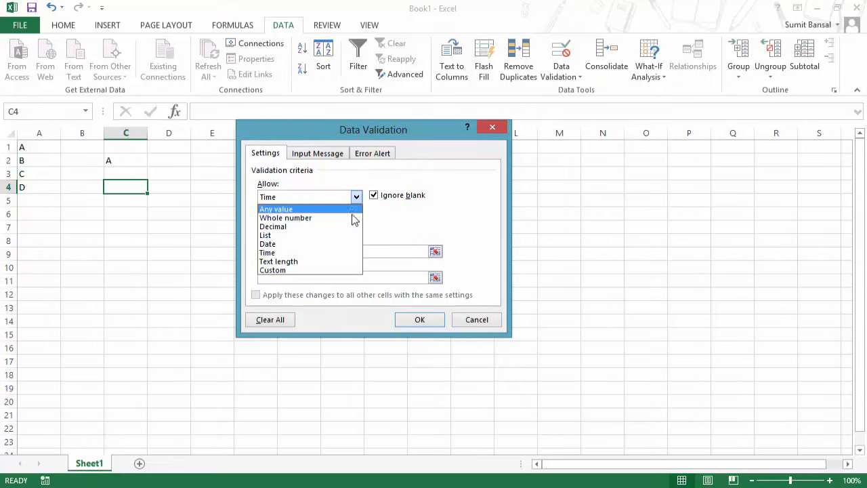
left_click(337, 260)
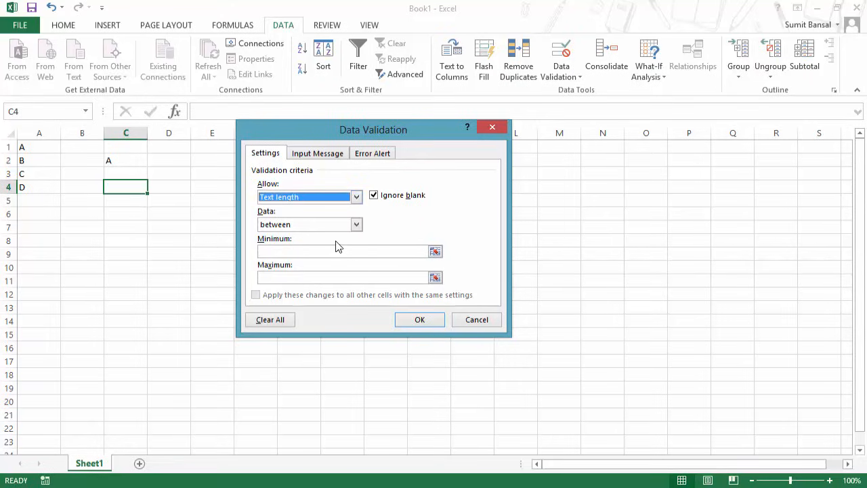
Enter minimum length 10 and maximum 15 and apply the rule.
left_click(318, 250)
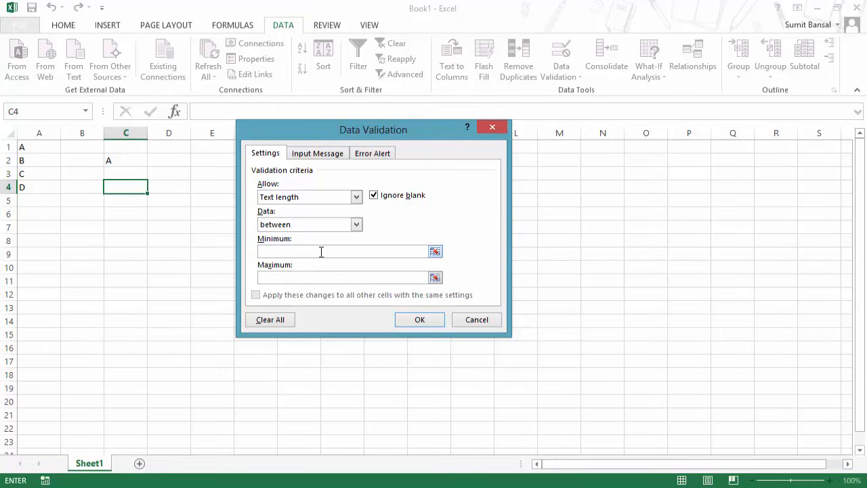
type("10")
type("15")
left_click(425, 316)
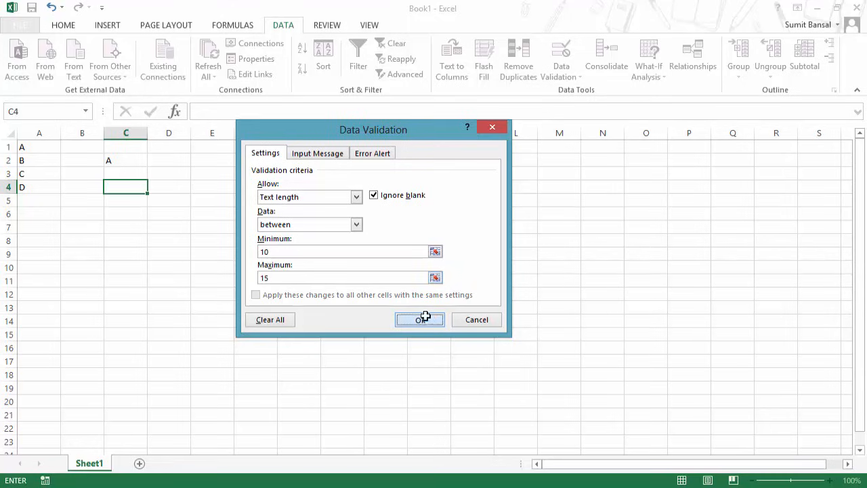
double_click(135, 186)
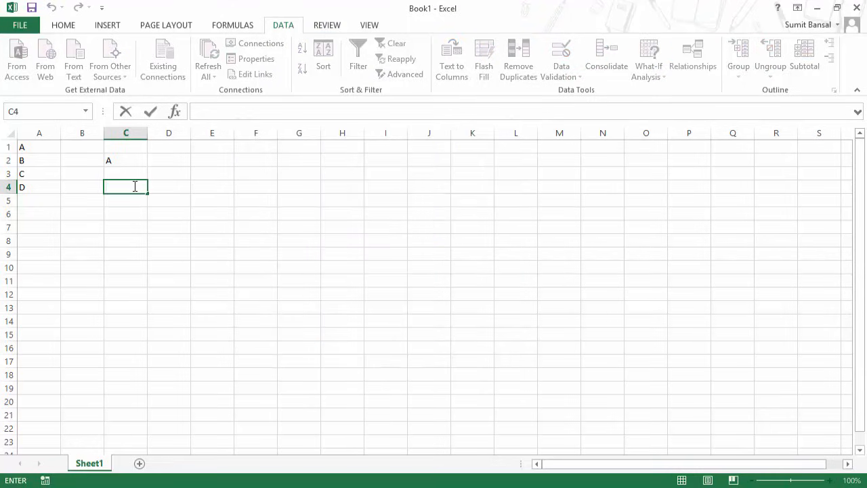
Enter 12345 in C4 and see it rejected as too short.
type("12345")
key("Return")
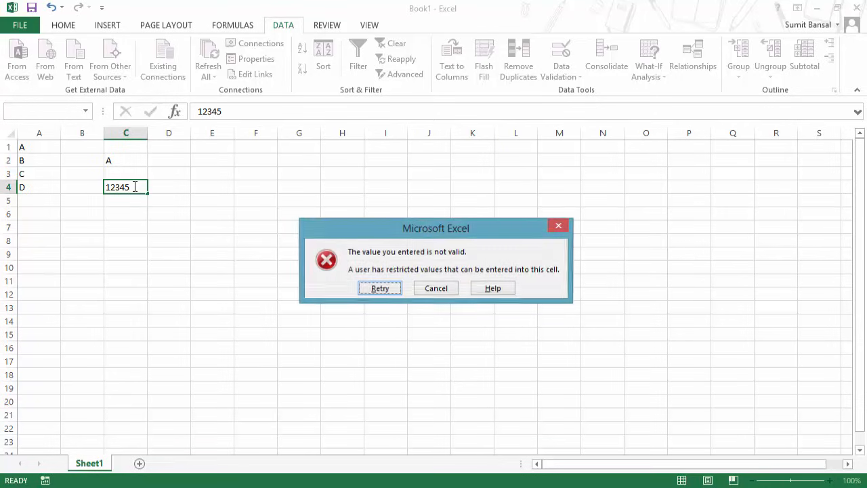
left_click_drag(316, 223, 191, 227)
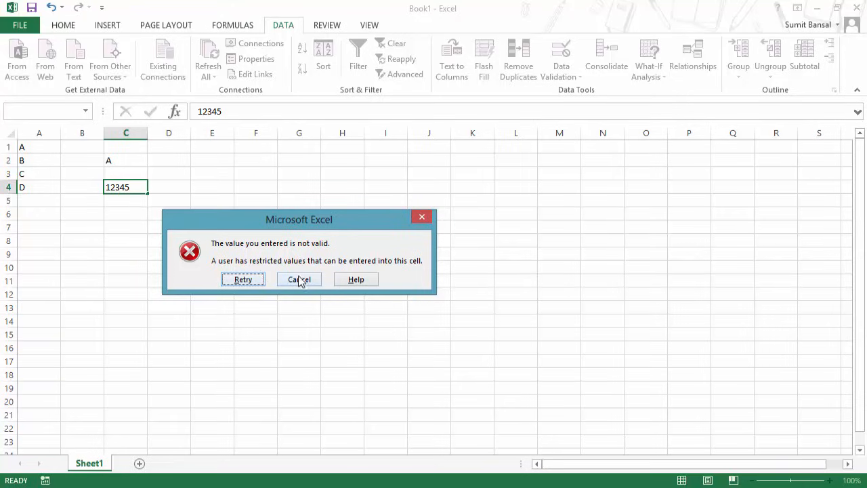
left_click(423, 217)
Enter sixteen 1s in C4, retry with fifteen so it's accepted, then clear C4.
double_click(139, 187)
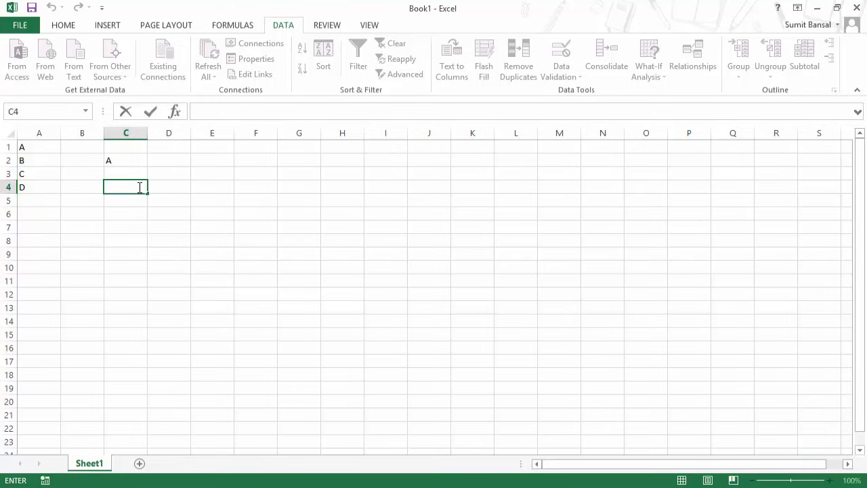
type("1111111111111111")
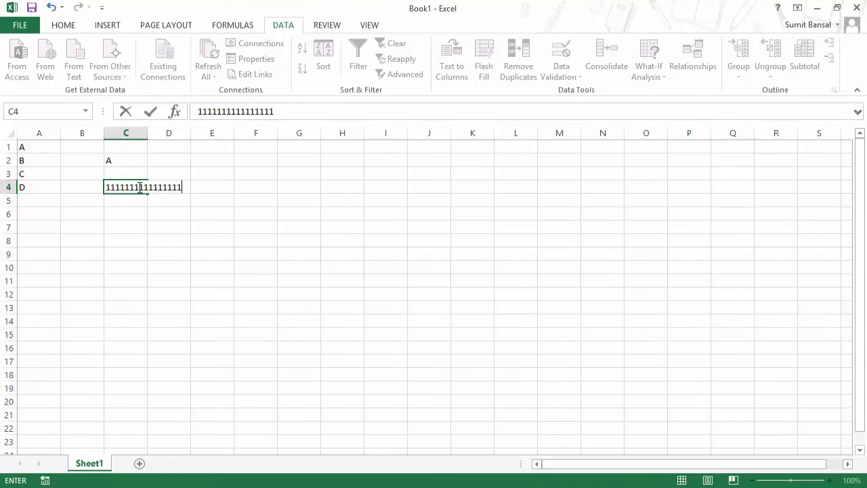
key("Return")
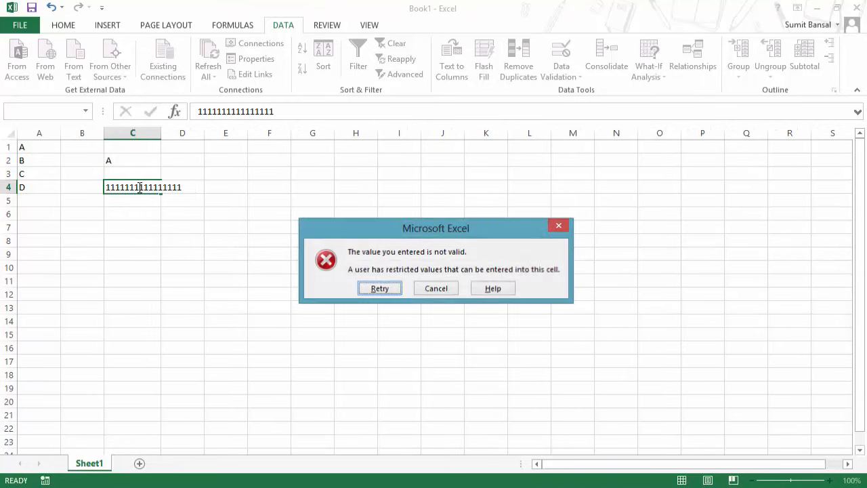
left_click(395, 294)
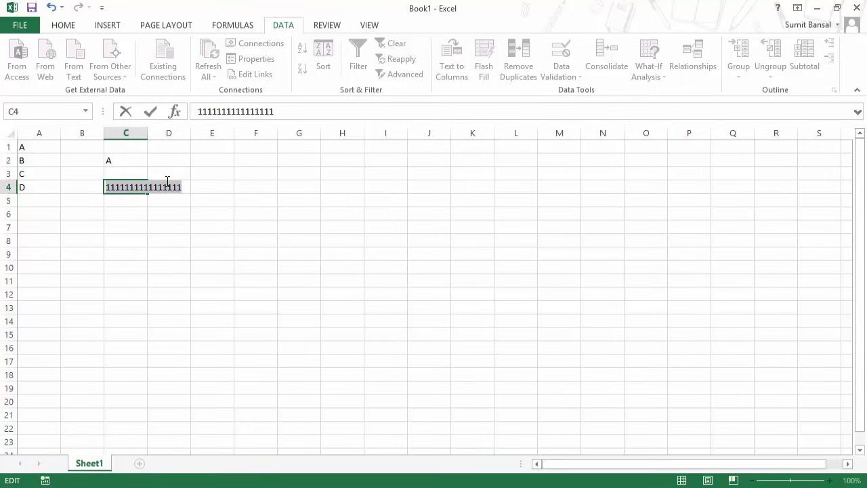
key("Right")
key("BackSpace")
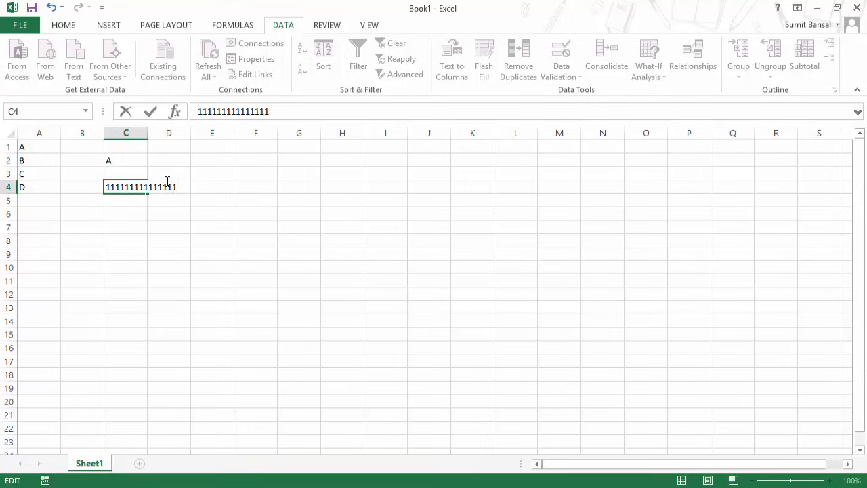
key("Return")
left_click(147, 189)
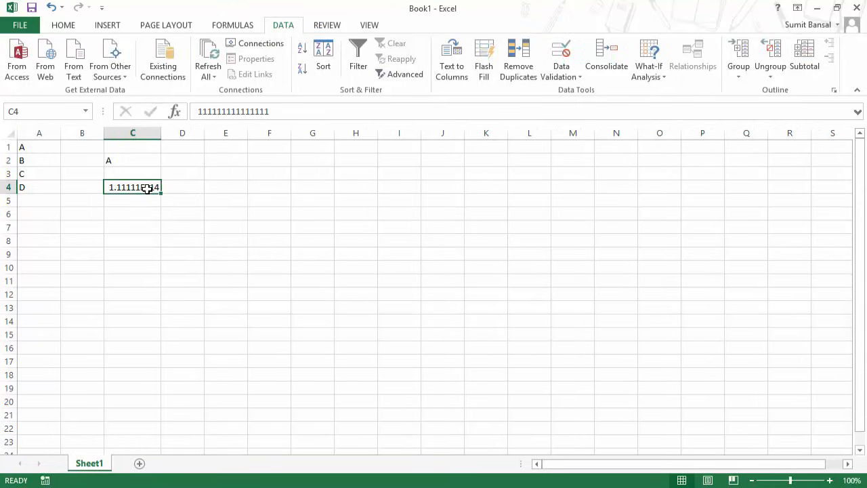
key("Delete")
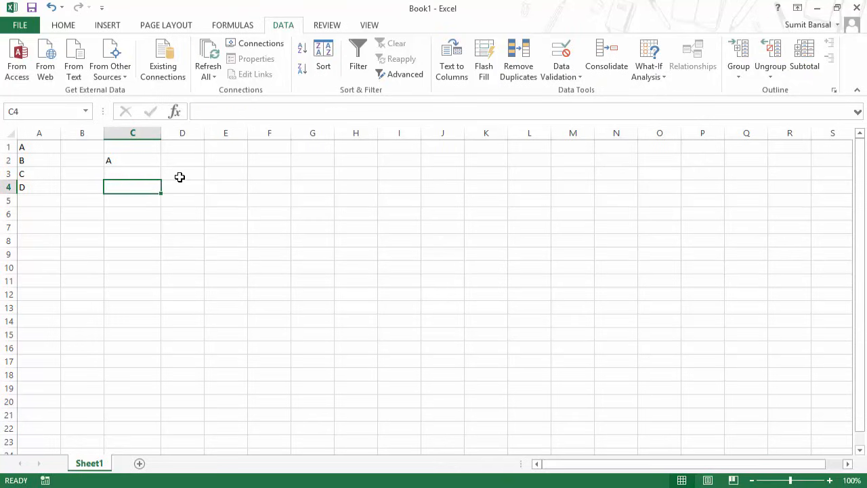
Replace C4's text-length rule with the Custom validation formula =ISBlank(C4).
left_click(572, 81)
left_click(574, 97)
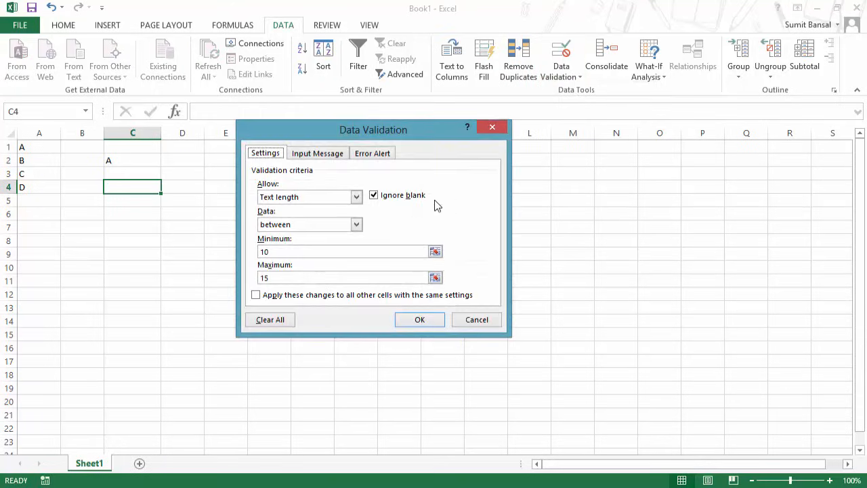
left_click(308, 198)
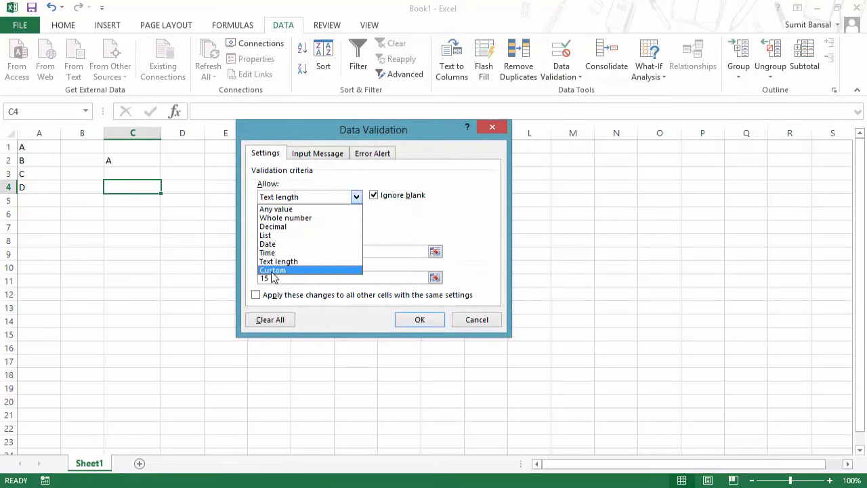
left_click(293, 271)
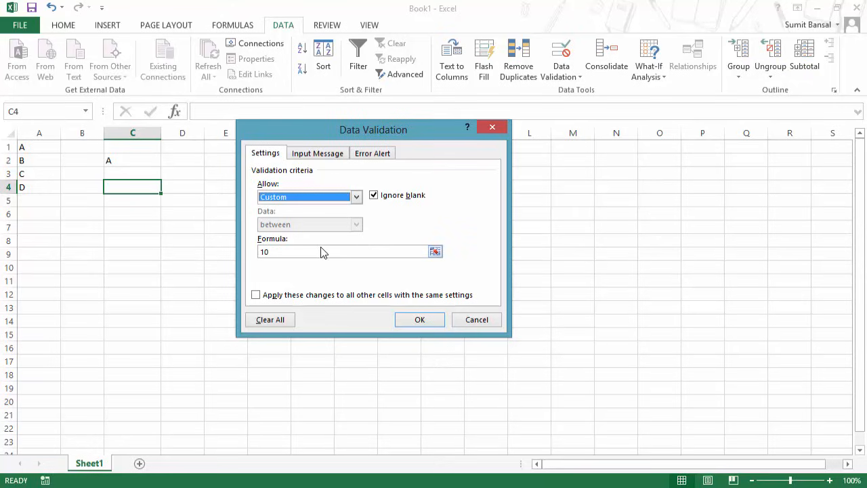
left_click_drag(286, 253, 257, 252)
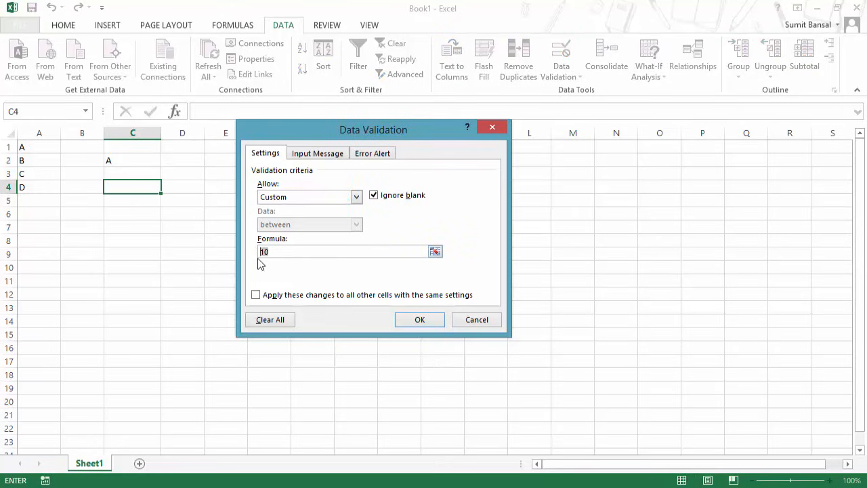
type("=ISBlank(")
left_click(136, 186)
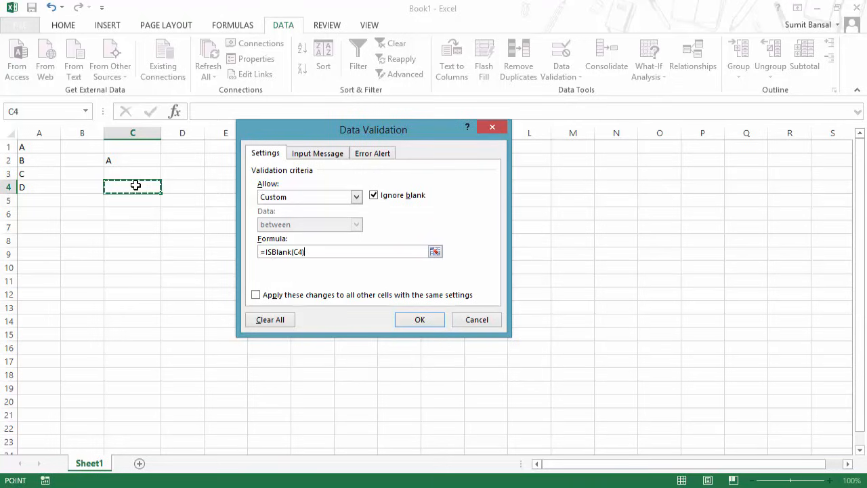
type(")")
left_click(407, 320)
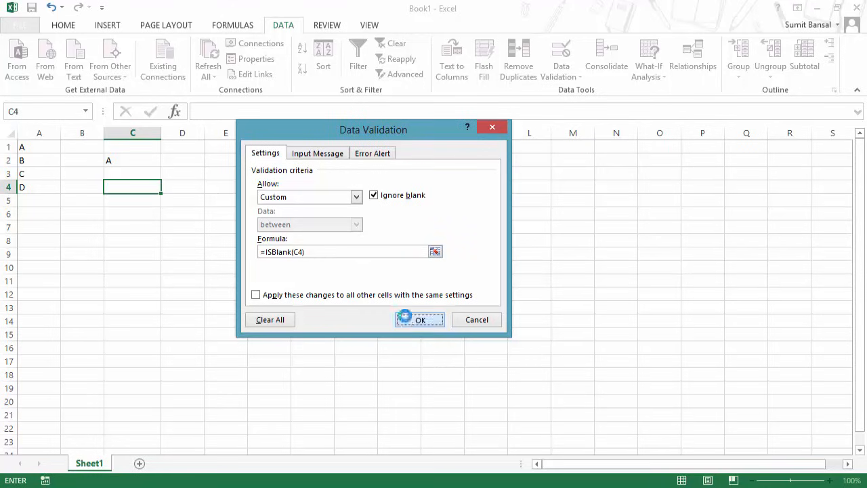
double_click(141, 189)
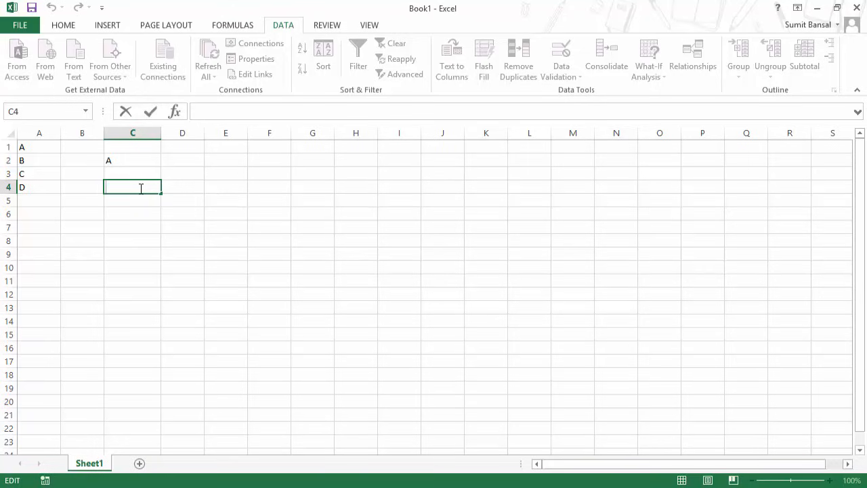
type("Sumit")
key("Return")
left_click_drag(371, 232, 259, 192)
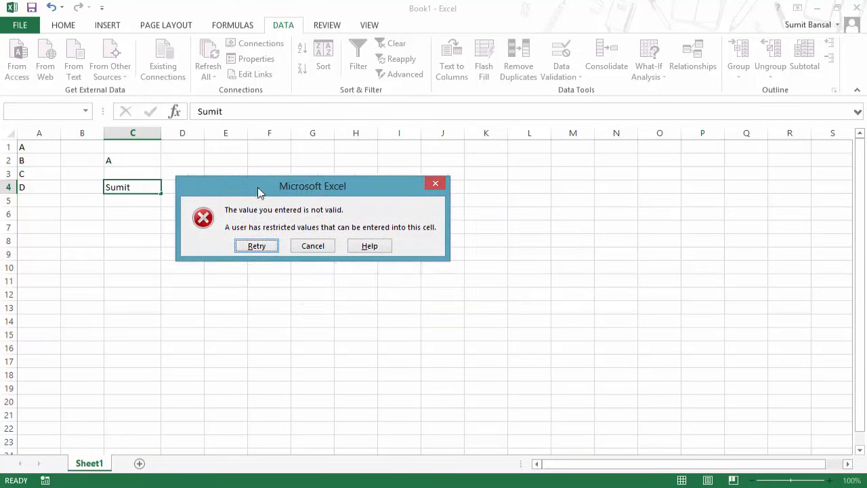
left_click(320, 246)
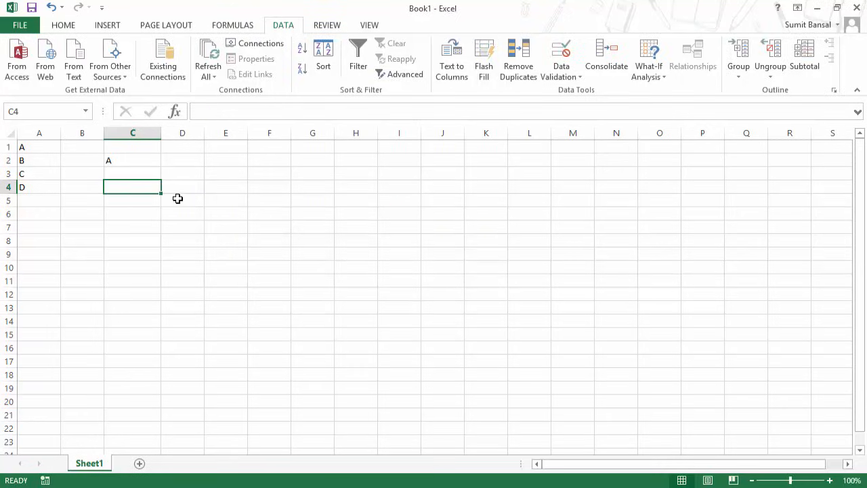
left_click(580, 78)
left_click(576, 89)
left_click_drag(381, 133, 389, 125)
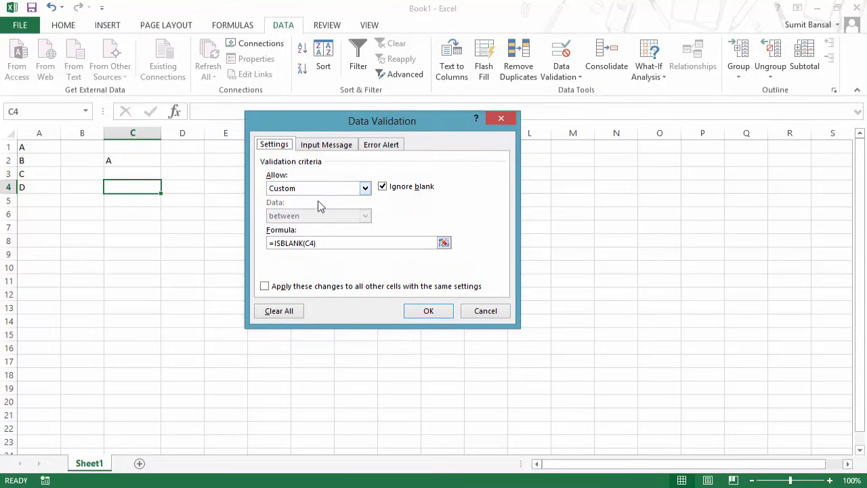
left_click_drag(341, 245, 270, 244)
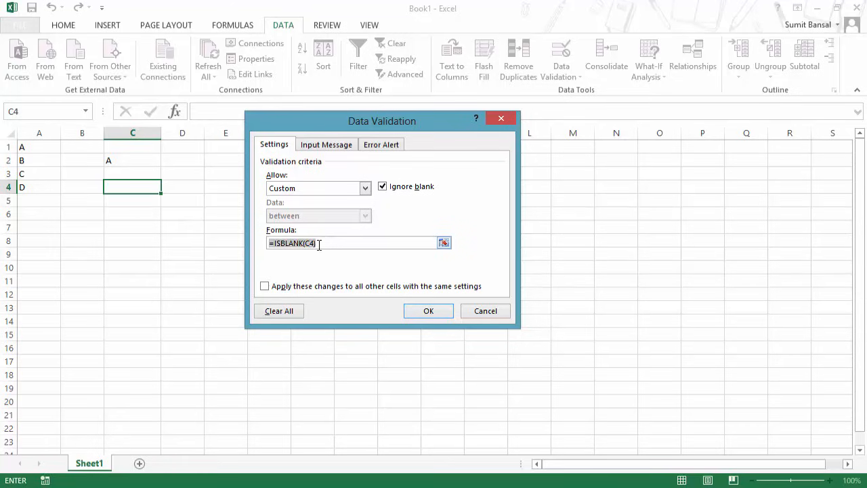
type("=Left(")
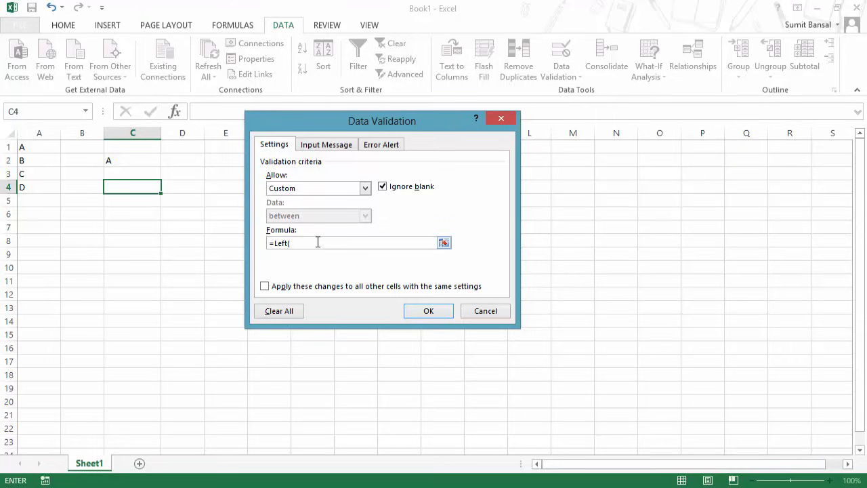
key("Escape")
Try entering a name in C4 and discard it when the blank-only rule rejects it.
left_click(231, 190)
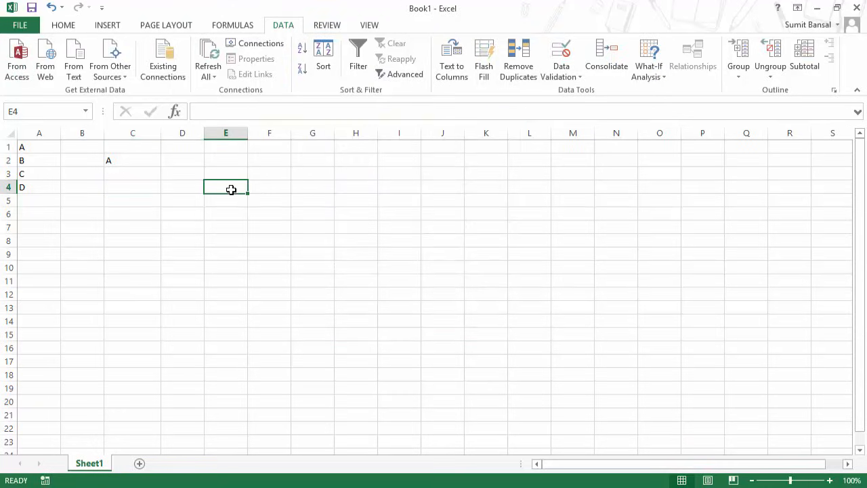
key("Left")
key("Left")
key("Right")
key("Right")
key("Left")
key("Left")
type("Su")
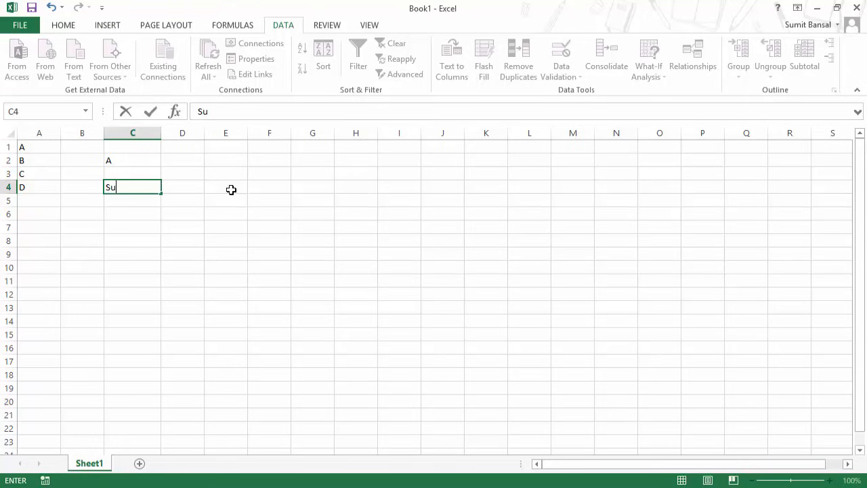
type("imit")
key("Return")
key("Escape")
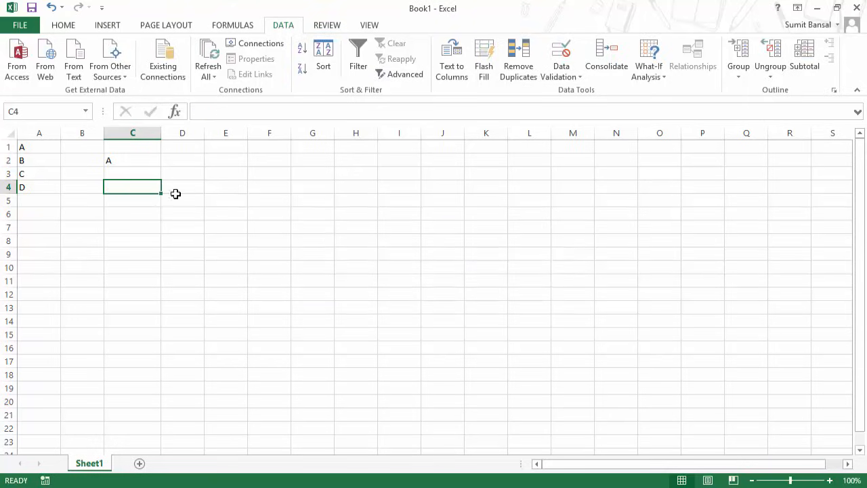
Enter a name starting with S in C5, correcting a typo.
left_click(149, 202)
type("Sumiut")
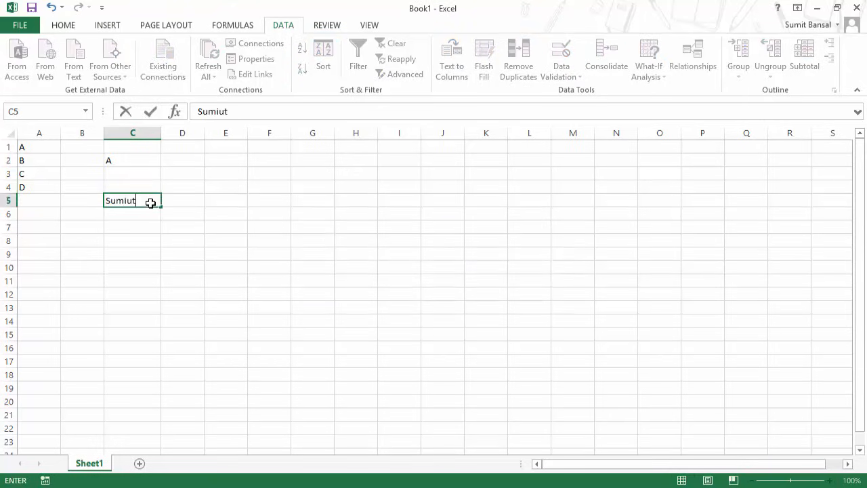
key("BackSpace")
key("BackSpace")
type("t")
key("Tab")
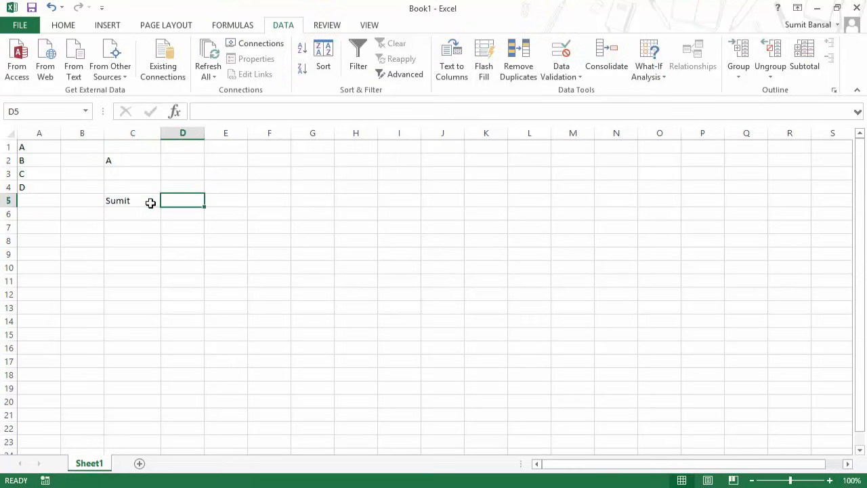
Enter =LEFT(C5,1)="S" in D5, then delete the name from C5.
type("=lef")
key("Tab")
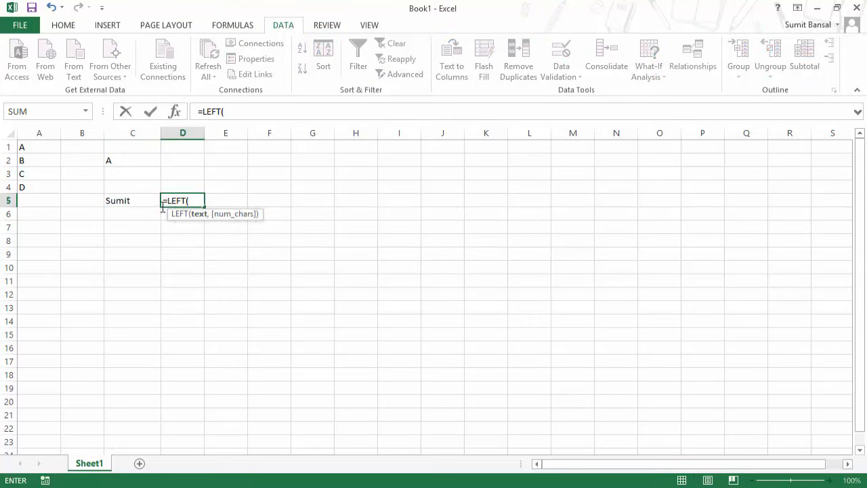
left_click(139, 201)
type(",")
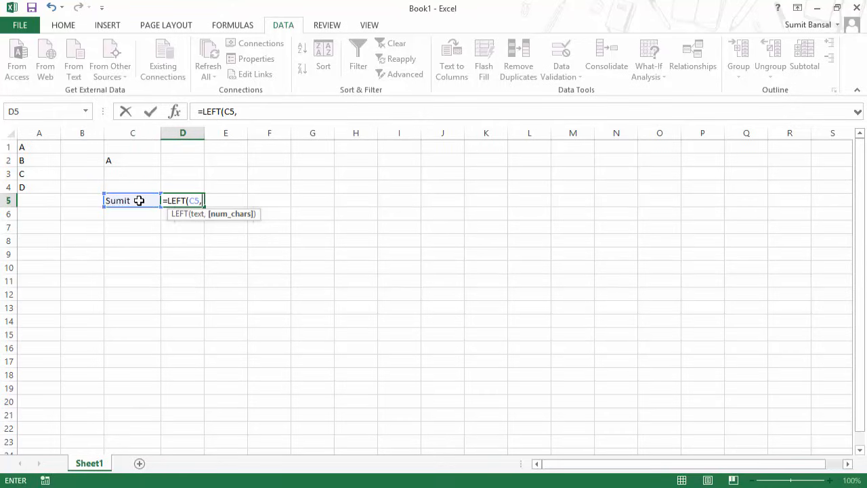
type("1")
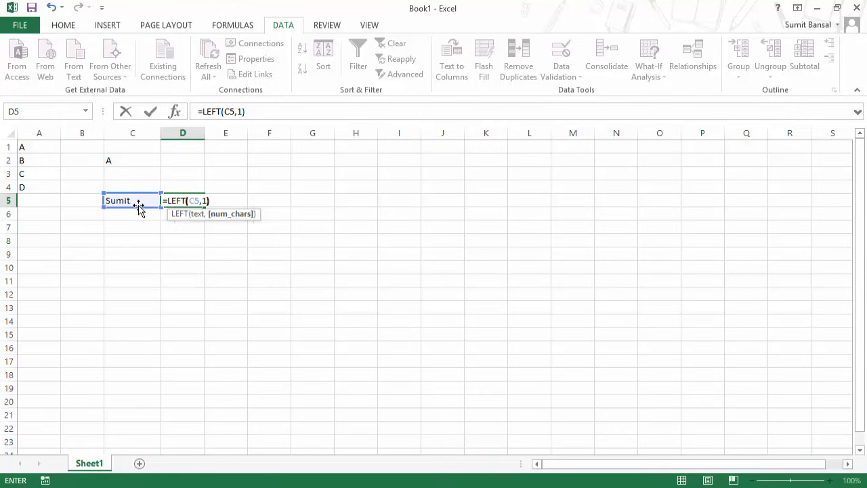
type(")=")
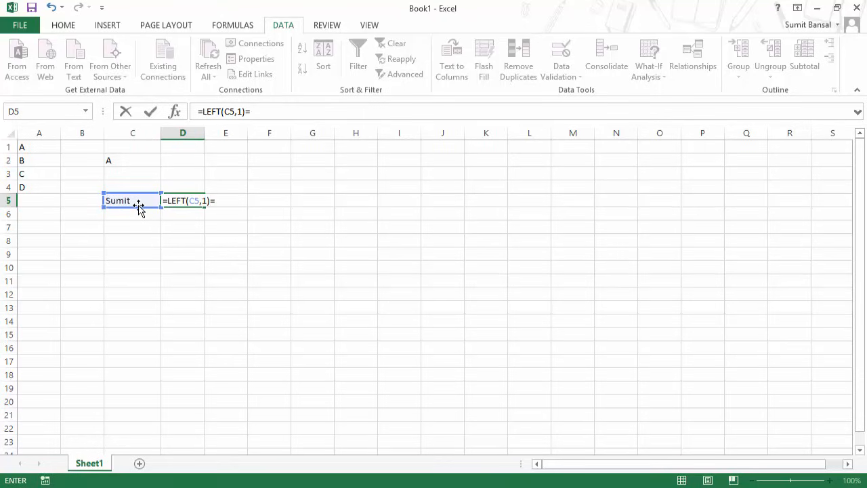
type("\"S")
key("Return")
key("Up")
key("F2")
key("shift+Left")
key("shift+Left")
key("shift+Left")
key("shift+Left")
key("shift+Left")
key("shift+Left")
key("shift+Left")
key("shift+Left")
key("shift+Left")
key("shift+Left")
key("shift+Left")
key("shift+Left")
key("shift+Left")
key("shift+Left")
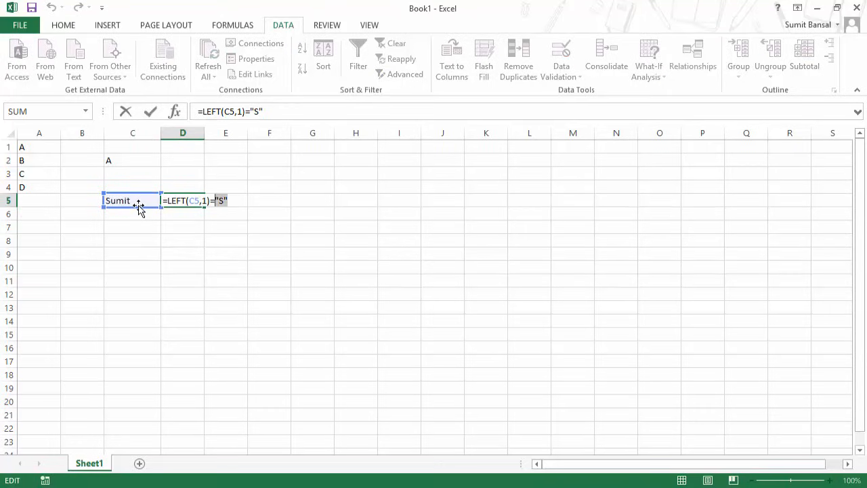
key("shift+Left")
left_click(136, 201)
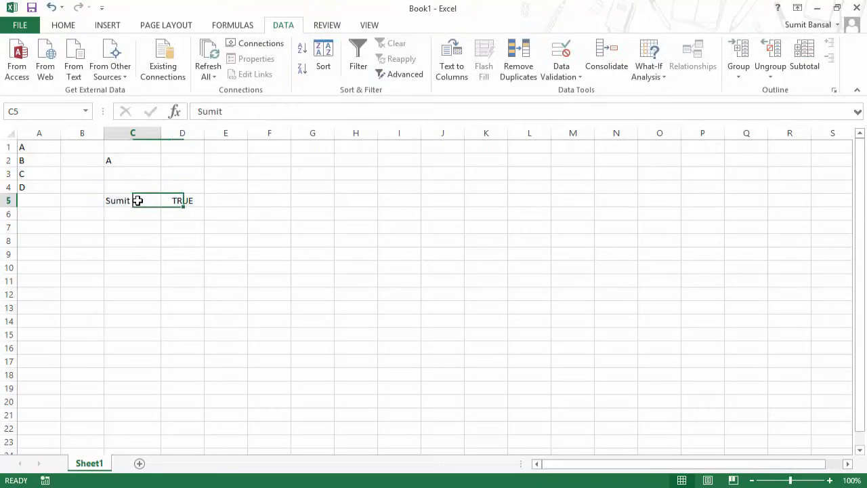
key("Delete")
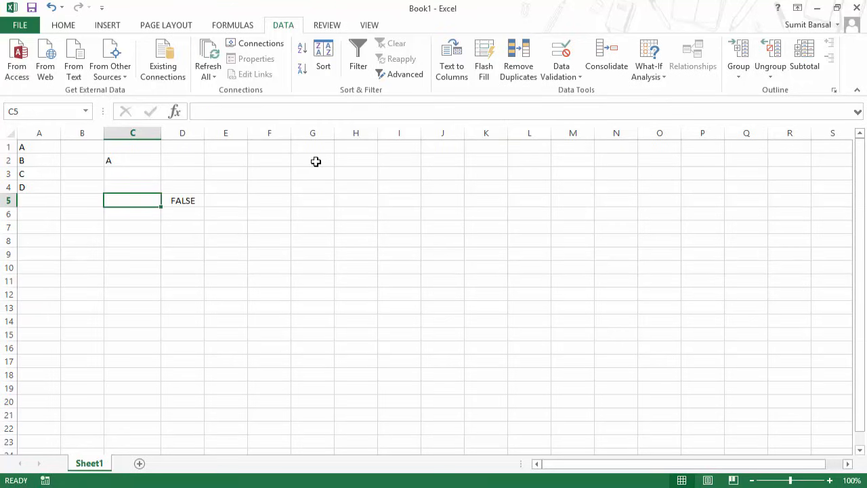
Set C5's validation to Custom with formula =LEFT(C5,1)="S" and apply it.
left_click(567, 79)
left_click(573, 90)
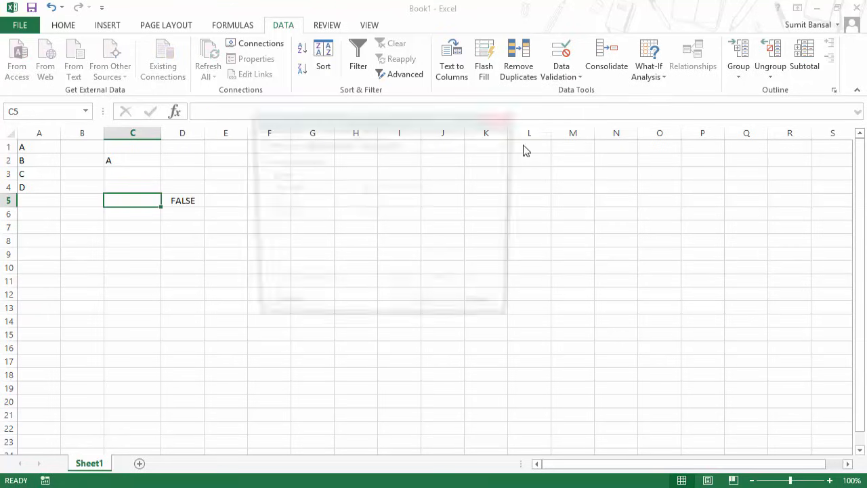
left_click(318, 190)
left_click(319, 269)
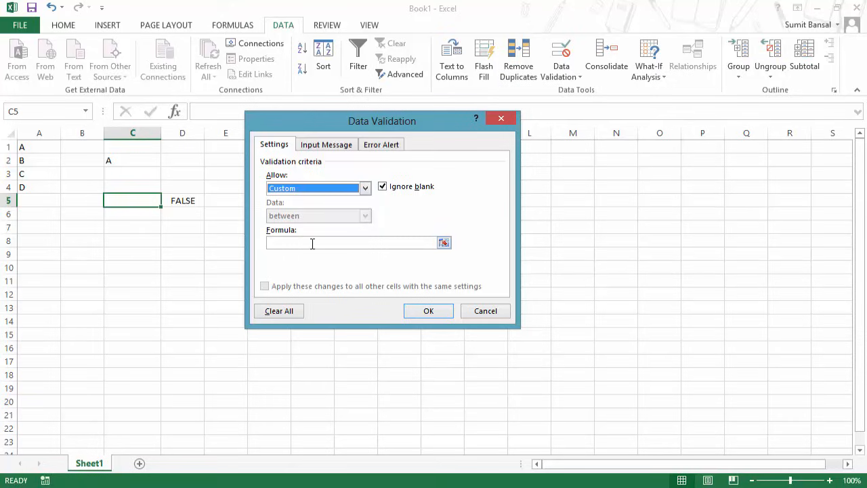
left_click(309, 242)
type("=LEFT(C5,1)=\"S\"")
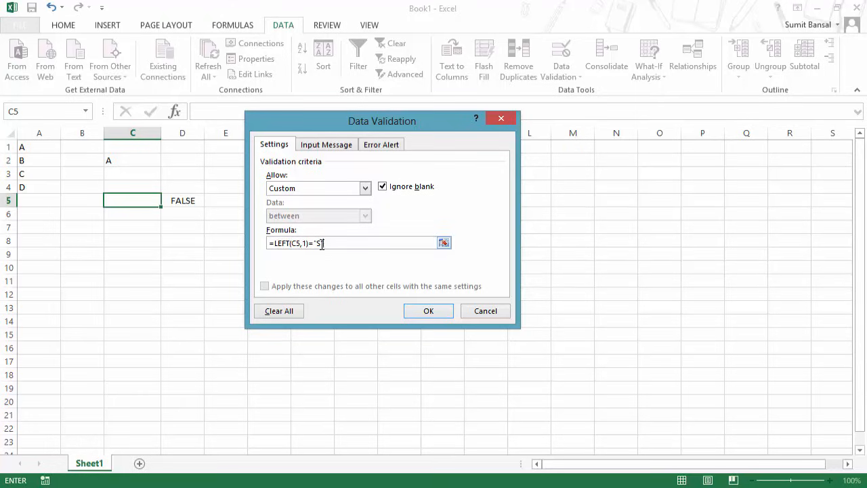
left_click(419, 311)
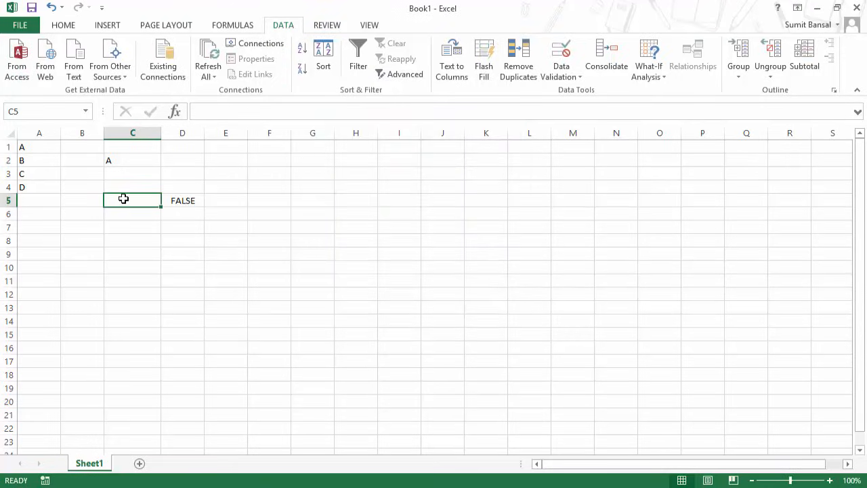
Enter two S-names in C5, then confirm 'Trump Excel' is rejected and cancel it.
type("Susan")
key("Return")
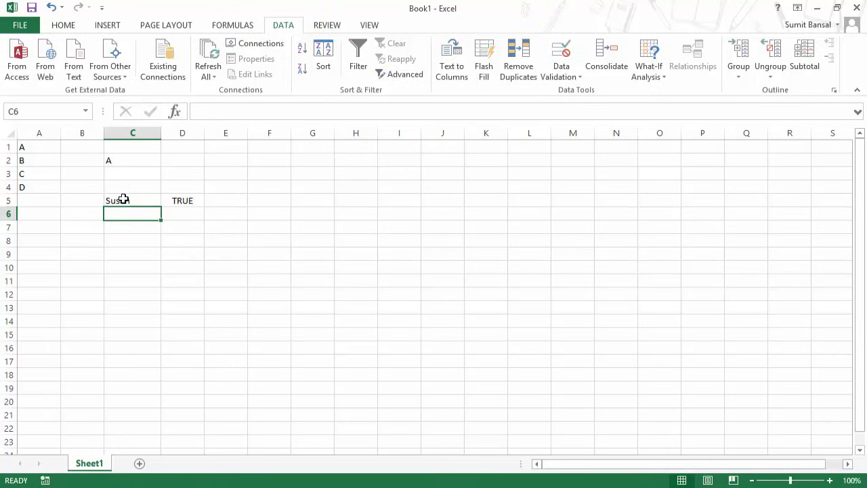
left_click(123, 198)
type("Sumit")
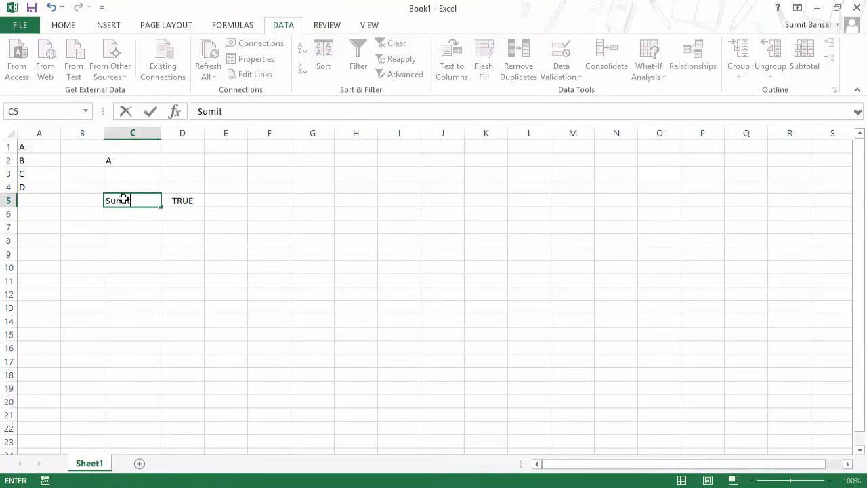
key("Return")
key("Up")
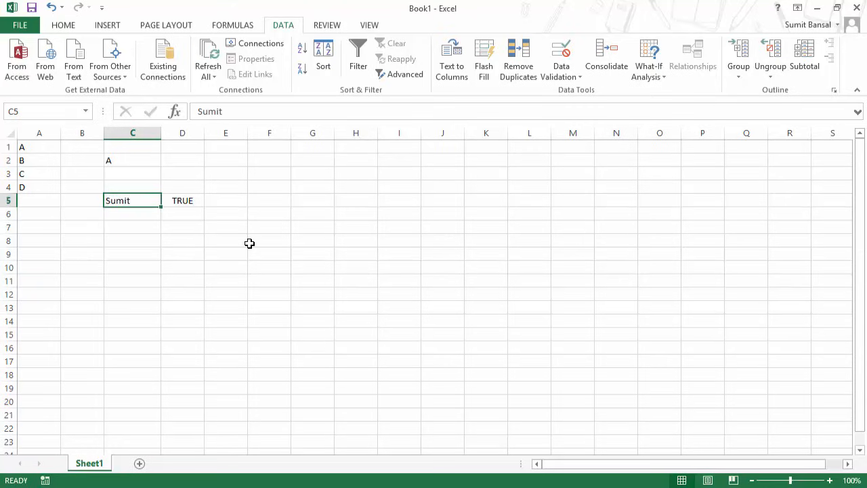
type("Trump Excel")
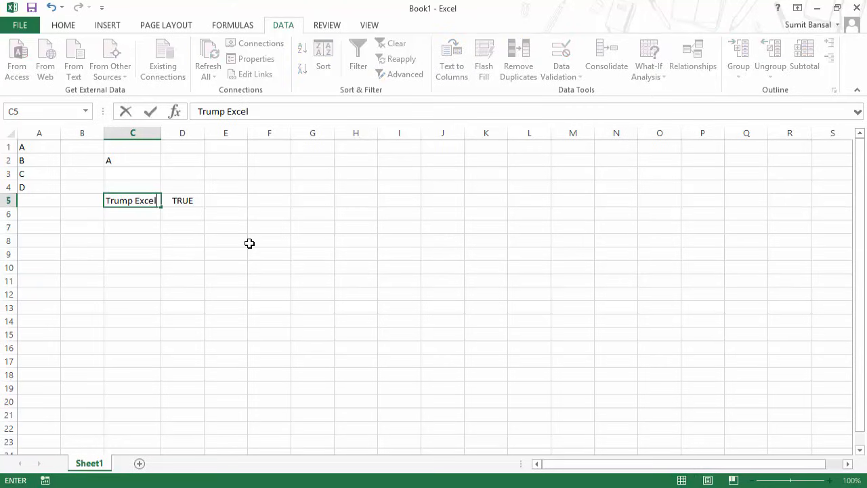
key("Return")
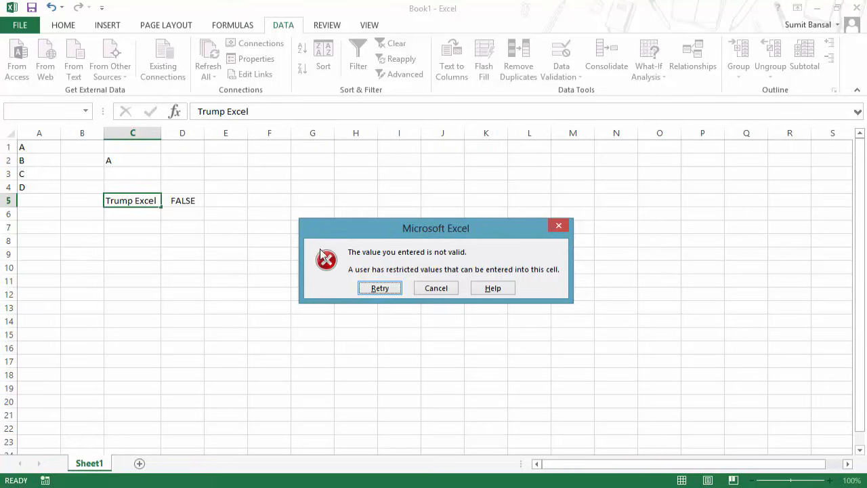
left_click(435, 289)
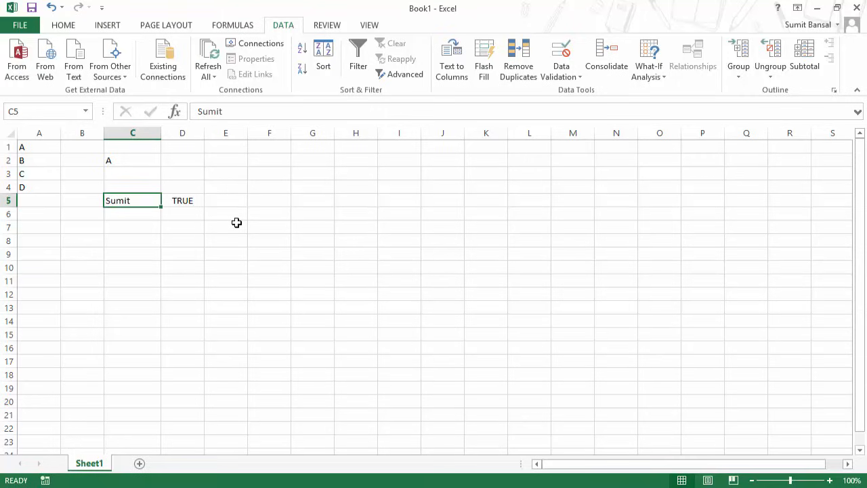
left_click(570, 79)
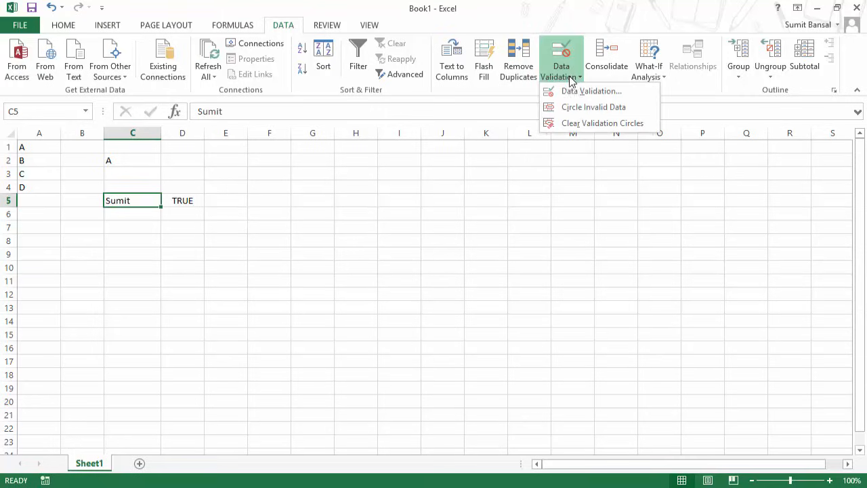
left_click(574, 90)
left_click_drag(333, 126, 333, 149)
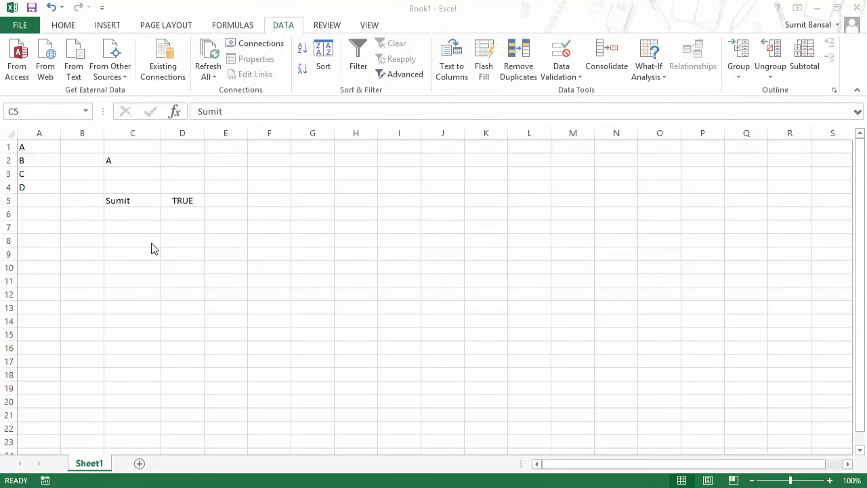
left_click(570, 80)
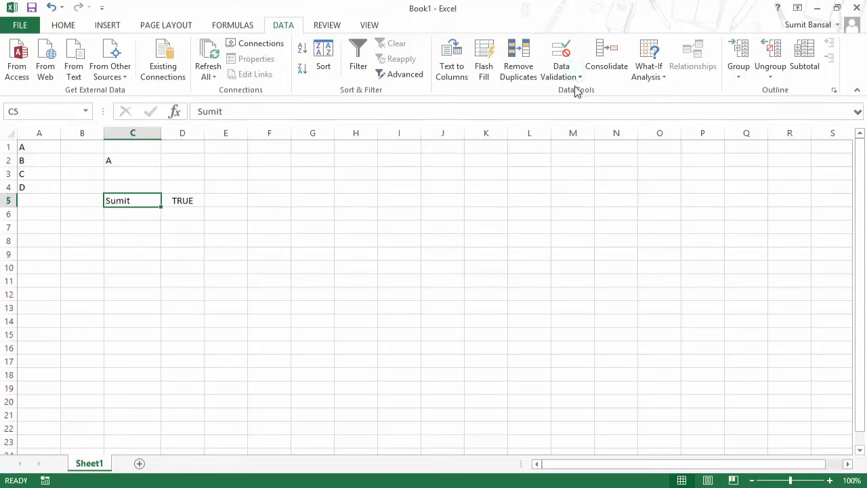
left_click(572, 79)
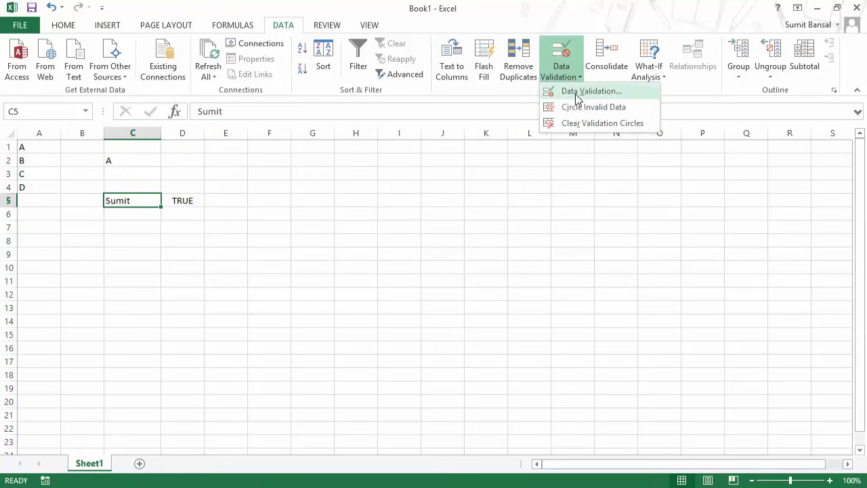
left_click(577, 94)
left_click_drag(420, 147, 426, 165)
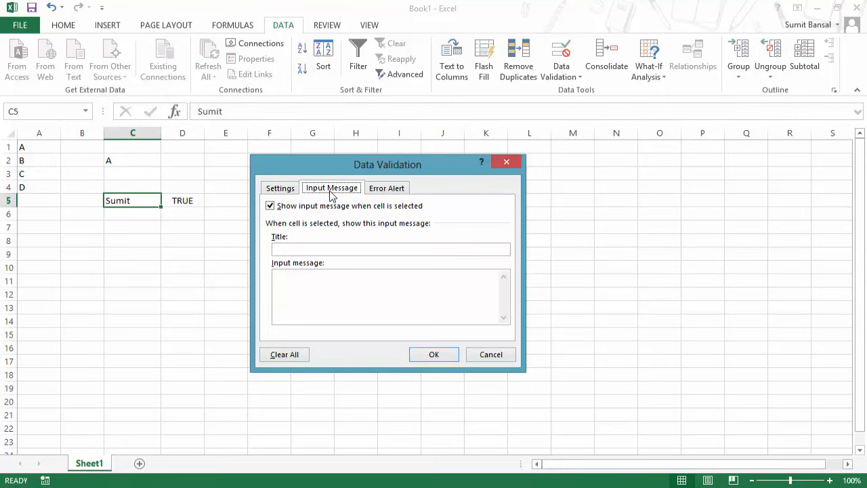
left_click(299, 248)
left_click(272, 212)
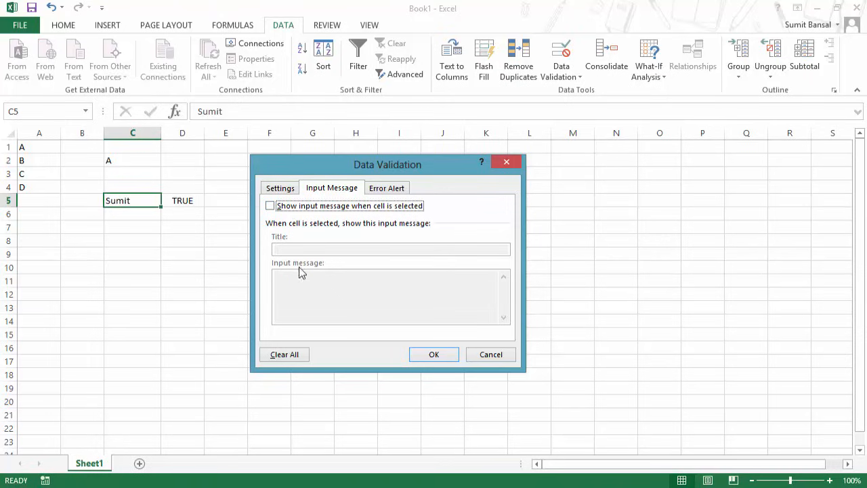
left_click(271, 207)
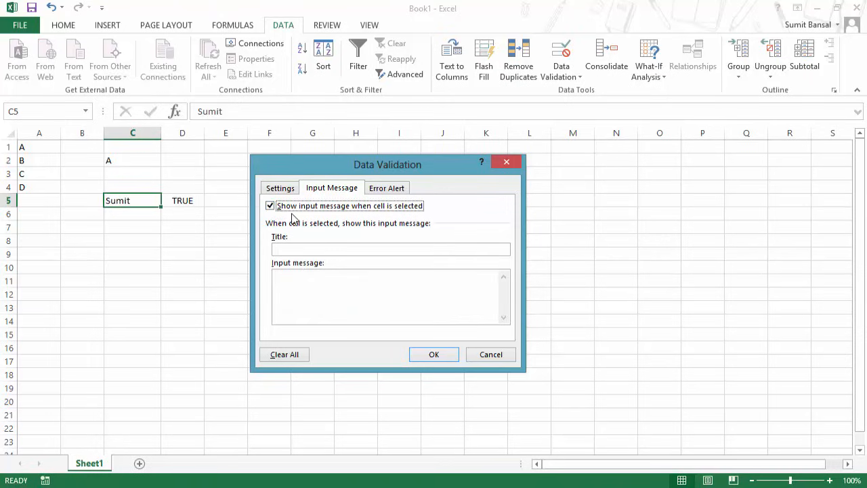
left_click(302, 250)
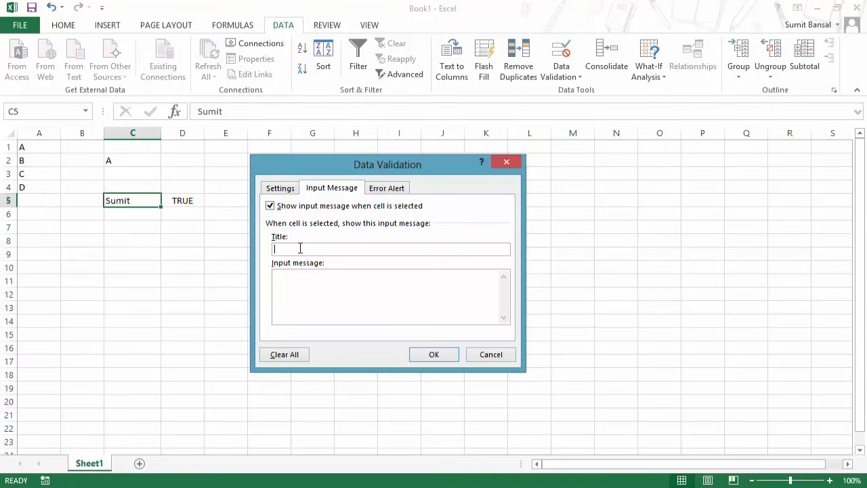
key("Escape")
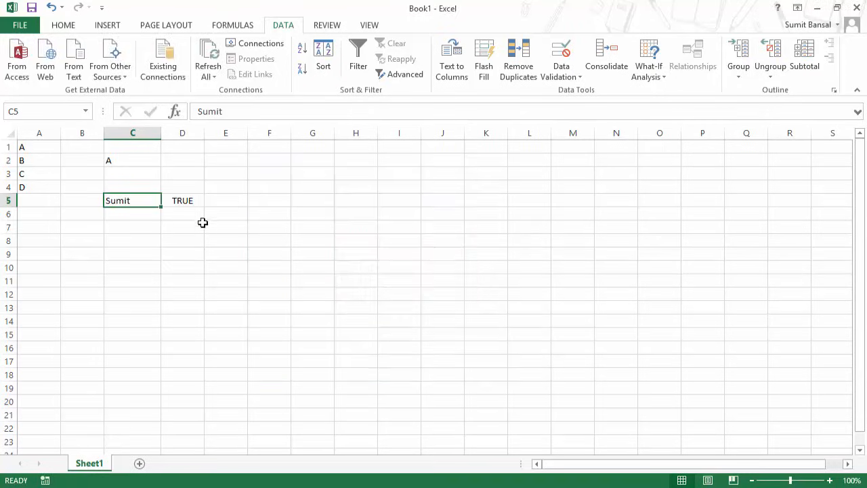
Add a Date validation rule to C7 with start 1/9/2014 and end 30/9/2014.
left_click(125, 226)
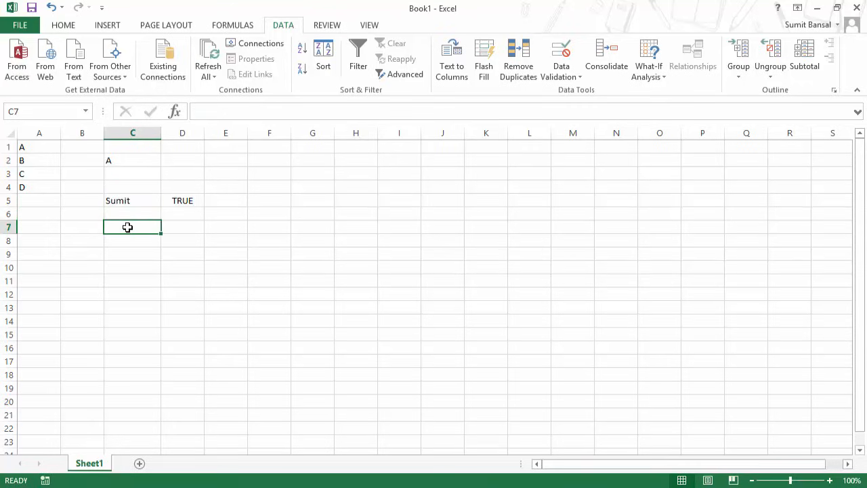
left_click(580, 77)
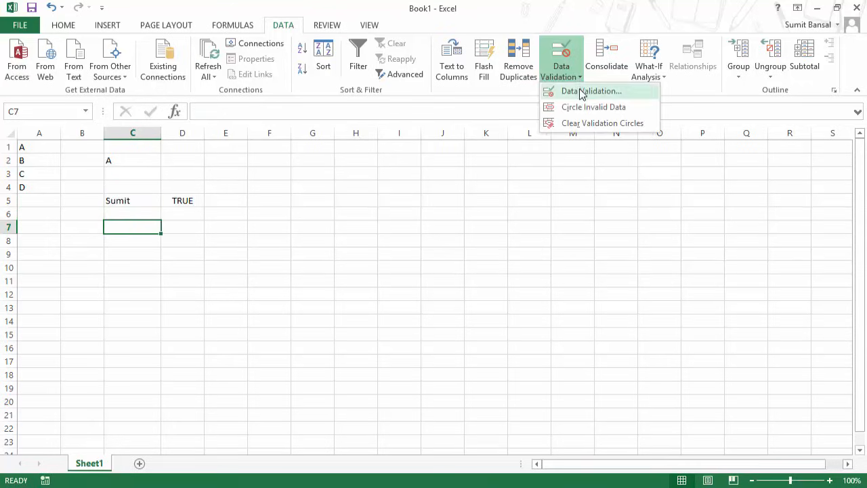
left_click(577, 90)
left_click(281, 188)
left_click(321, 232)
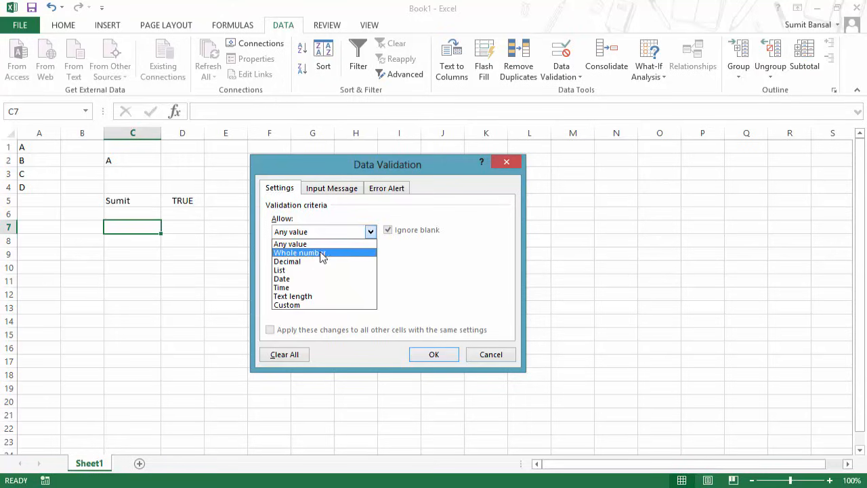
left_click(321, 276)
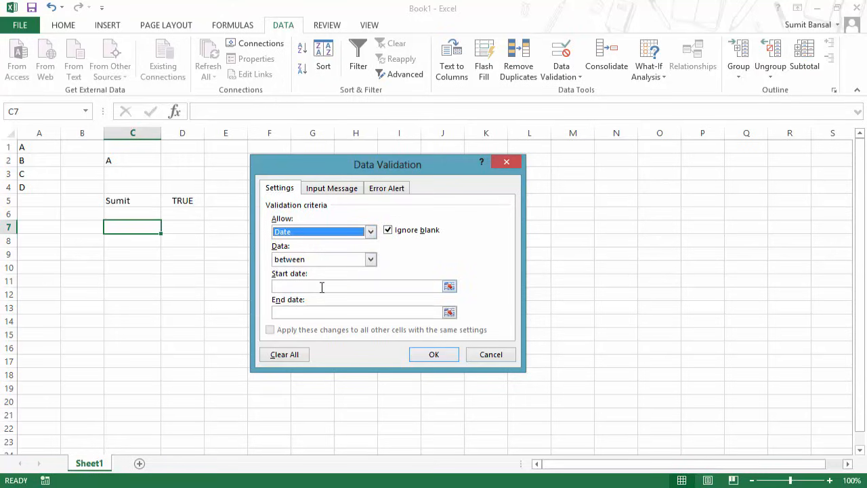
left_click(321, 286)
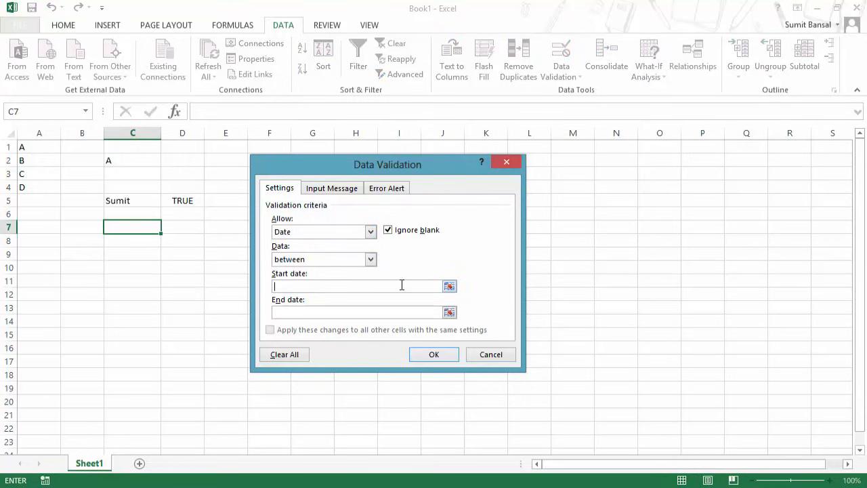
type("1/9/2014")
left_click(385, 313)
type("30/9/2014")
left_click(421, 353)
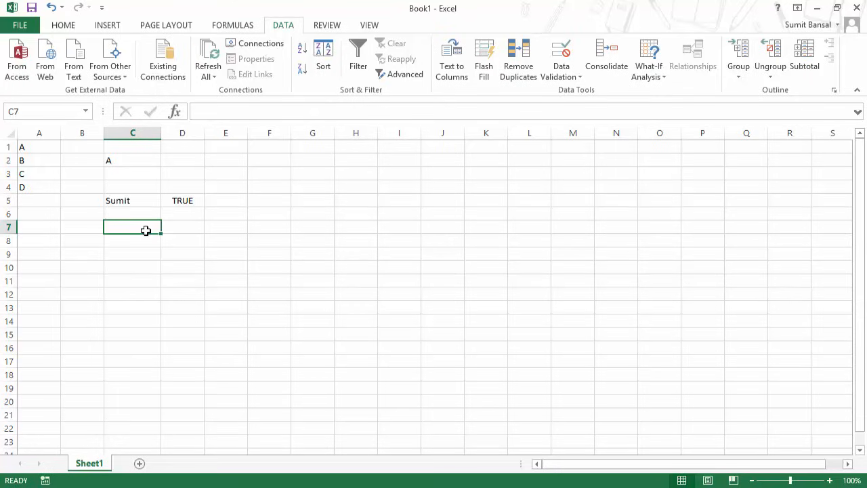
Give C7 the input message 'Only Date Allowed': 'Enter Date Between 01/09/2014 and 30/09/2014'.
left_click(576, 78)
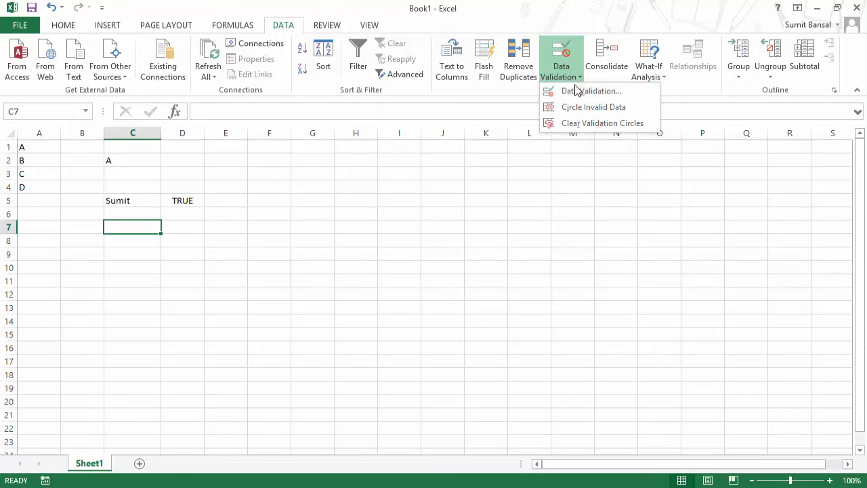
left_click(577, 91)
left_click(344, 192)
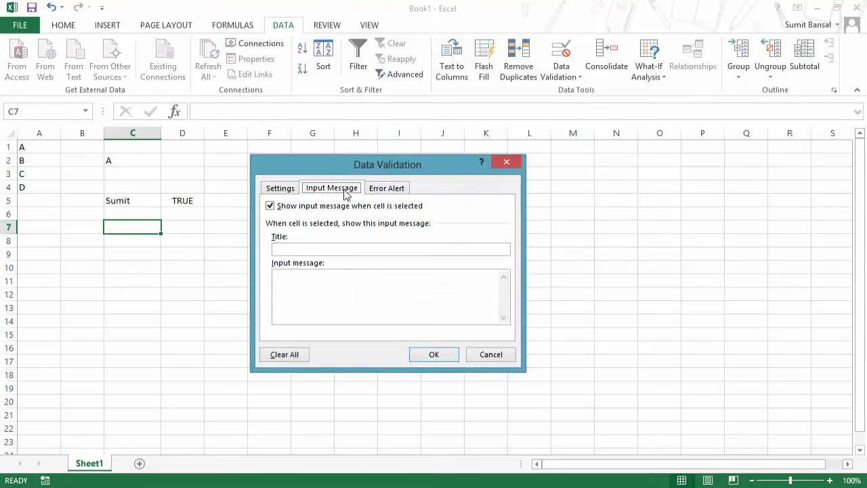
left_click(293, 249)
type("Only Da")
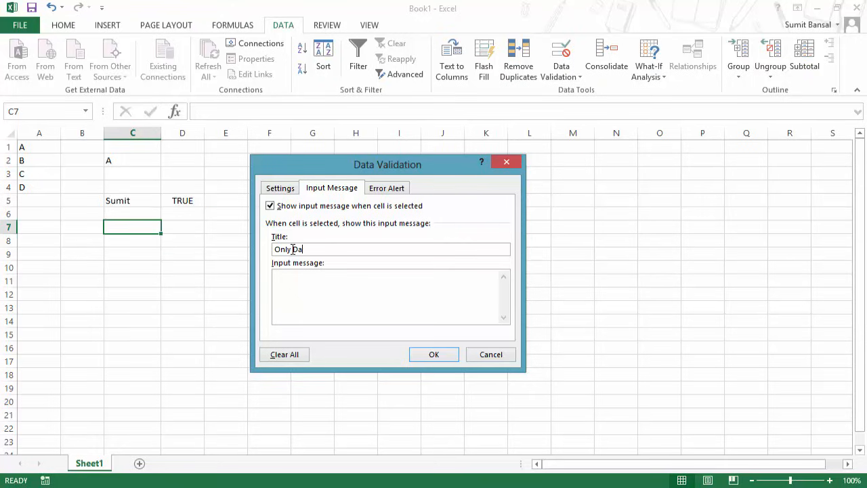
type("re Allowed")
left_click(295, 275)
type("Enter Date Between 01/09")
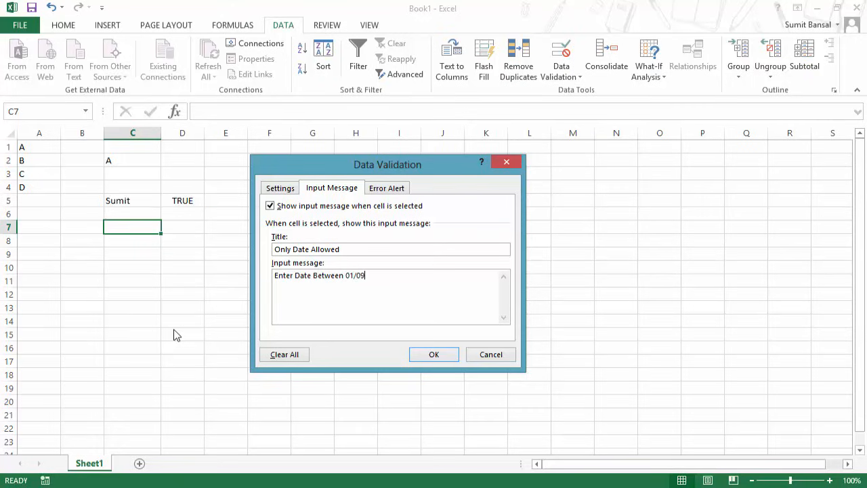
type("/2014 and 30/09/2014")
left_click(425, 356)
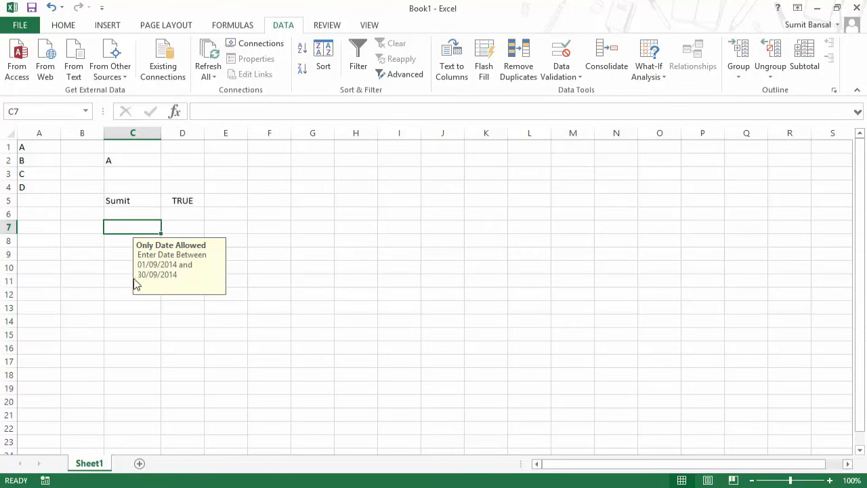
left_click(82, 255)
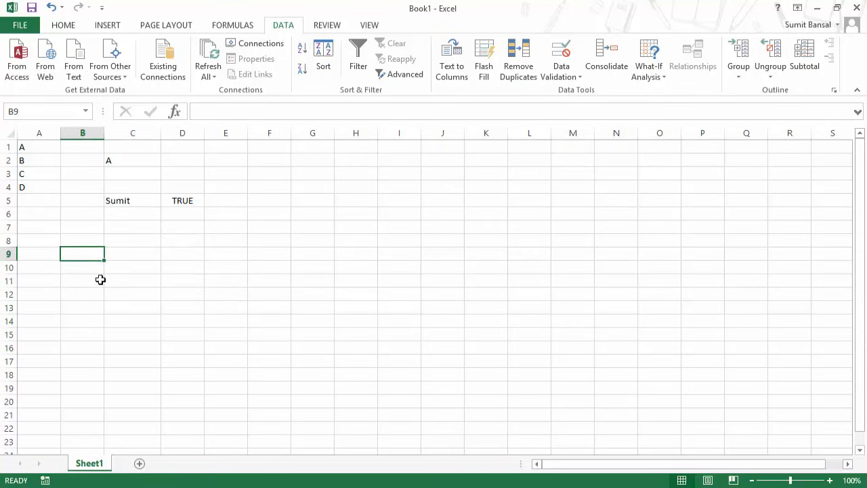
left_click(120, 239)
left_click(120, 227)
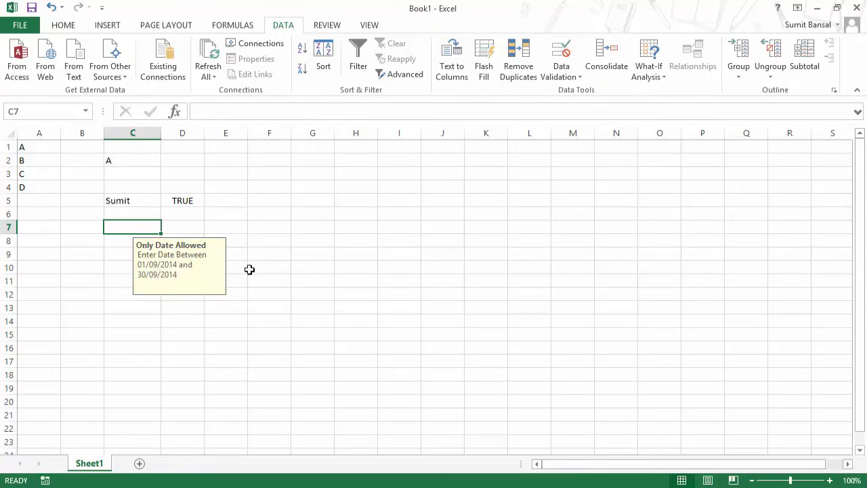
left_click(336, 268)
left_click(151, 231)
Add the comment 'Test' to C7, then return to C7 to show its input message.
key("shift+F2")
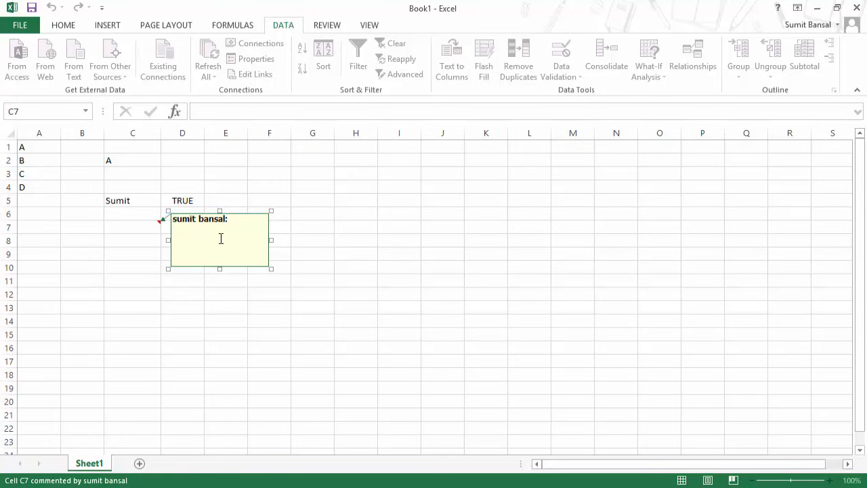
type("Test")
left_click(383, 225)
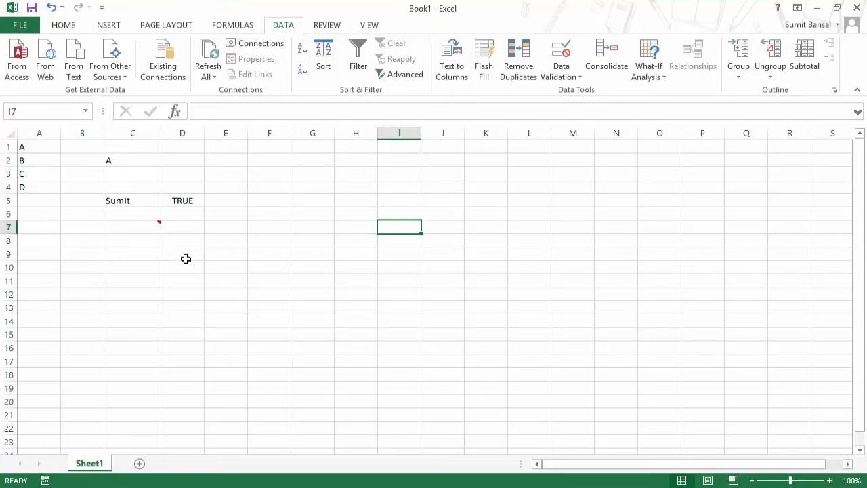
key("Left")
key("Left")
key("Left")
key("Left")
key("Left")
key("Left")
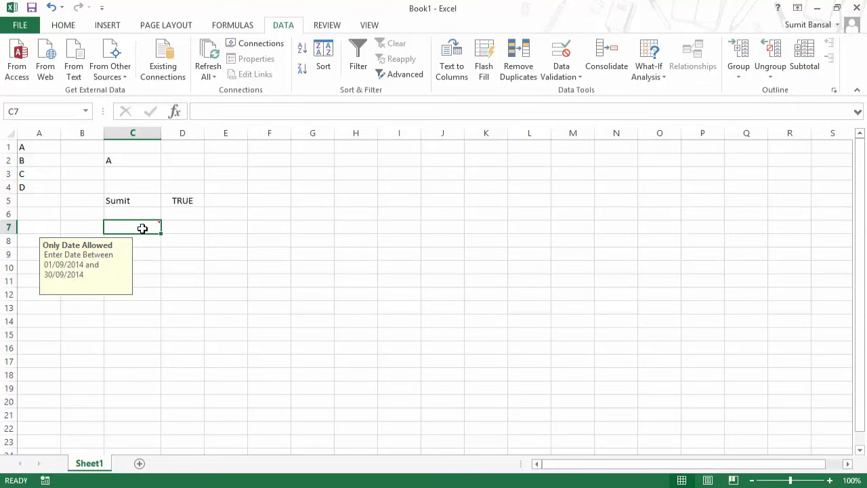
Move off C7 and back to hide and redisplay its date input message.
mouse_move(136, 228)
key("Left")
key("Right")
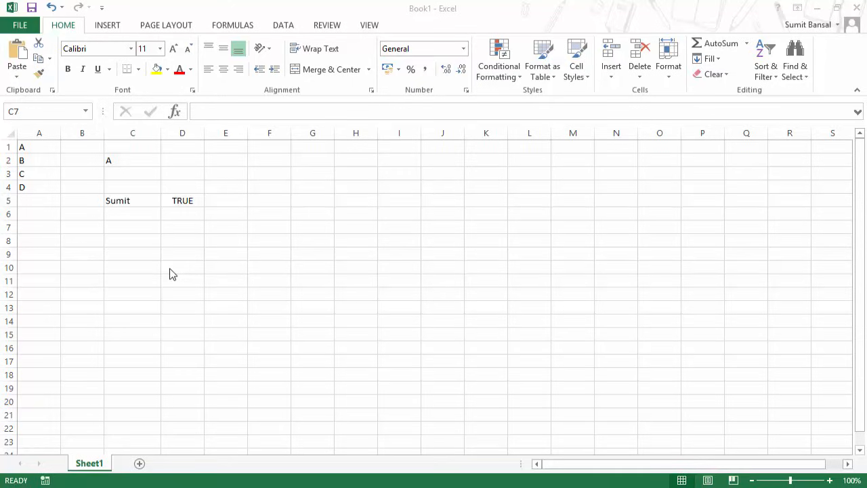
Set C7's validation to allow whole numbers between 1 and 100 only.
left_click(120, 226)
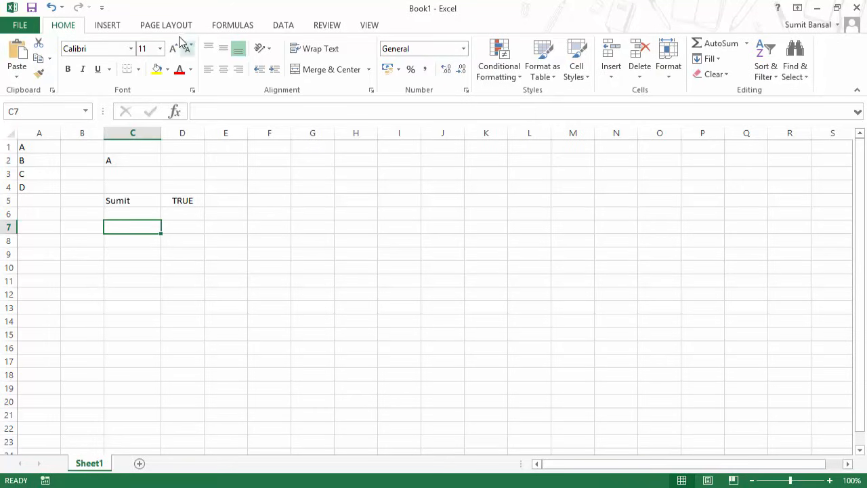
left_click(275, 25)
left_click(562, 74)
left_click(573, 89)
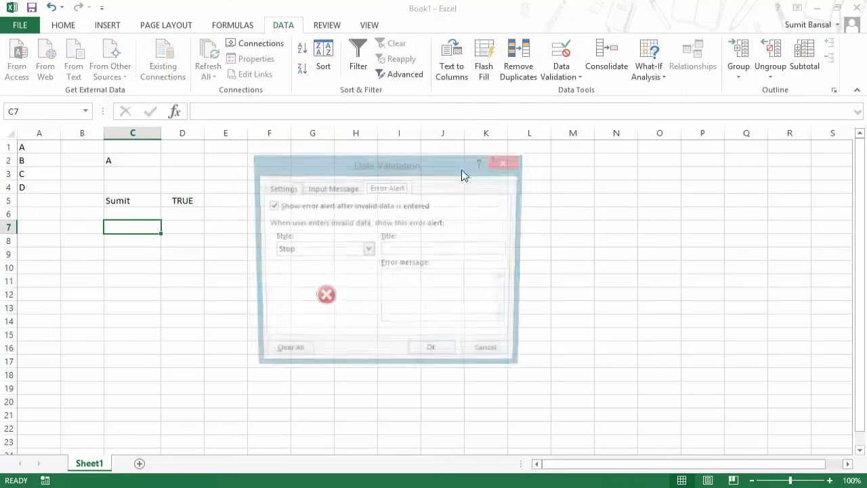
left_click(287, 189)
left_click(312, 231)
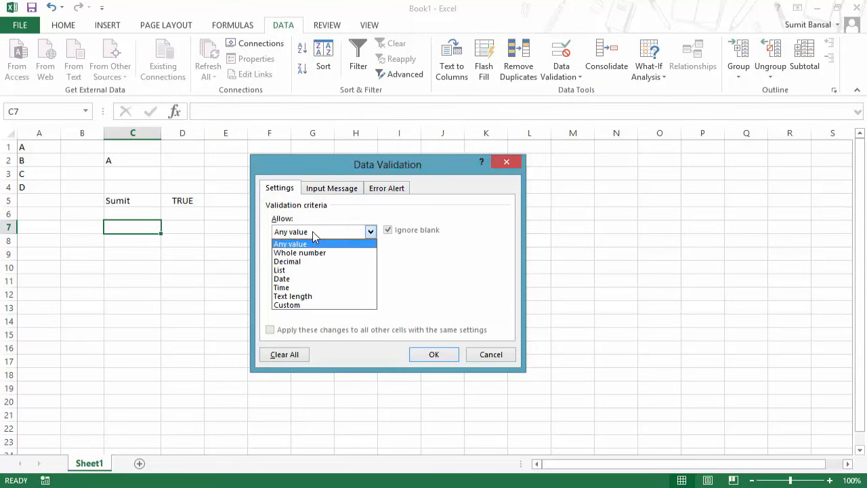
left_click(314, 253)
left_click(312, 286)
type("1")
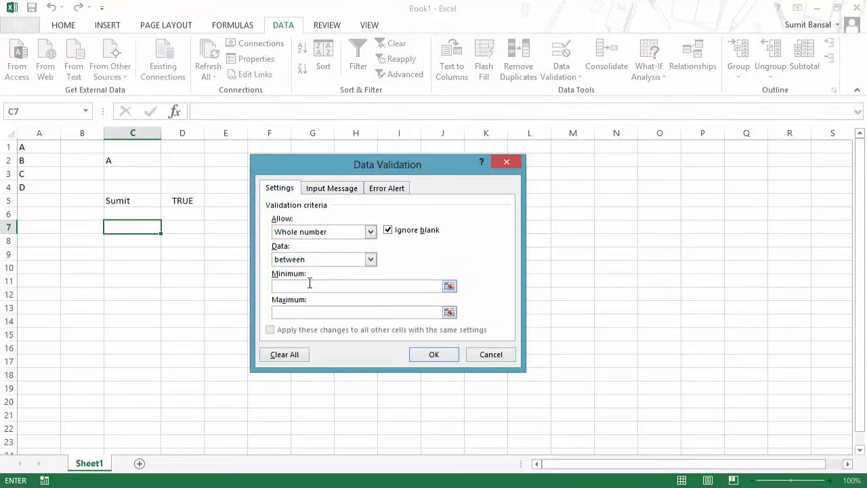
left_click(309, 312)
type("100")
left_click(434, 357)
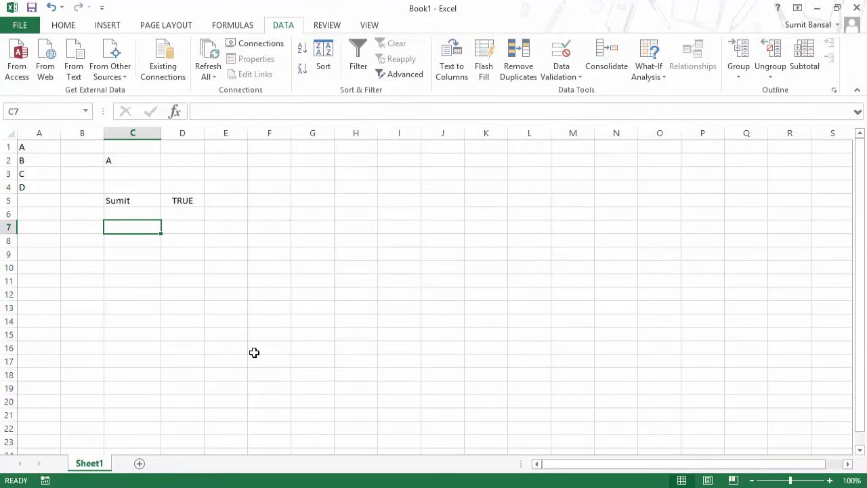
Enter 101 in C7 twice, confirming it's rejected and C7 stays empty.
type("101")
key("Return")
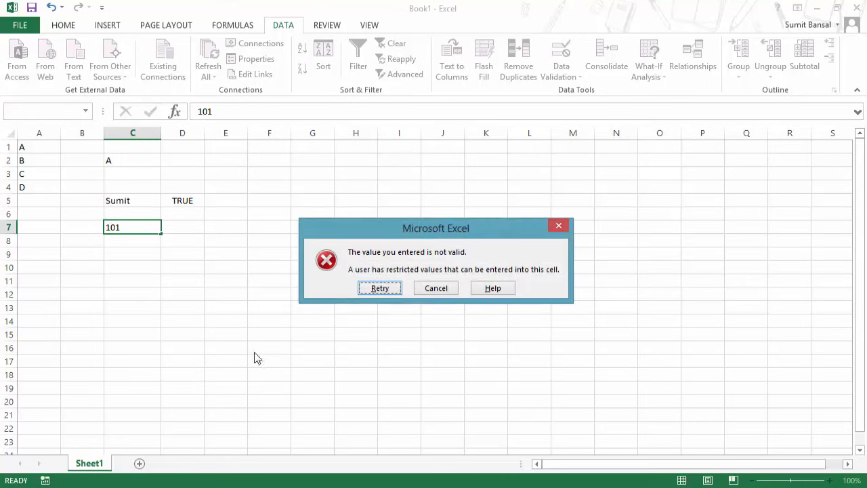
left_click_drag(379, 234, 284, 275)
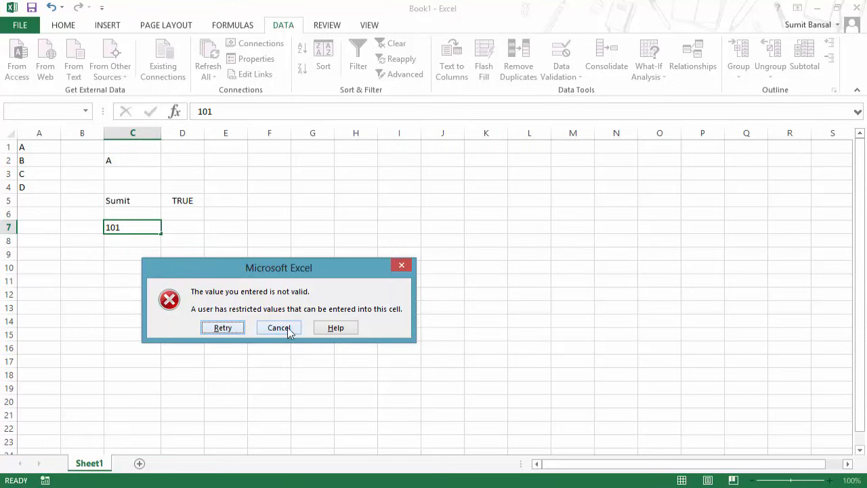
left_click(223, 328)
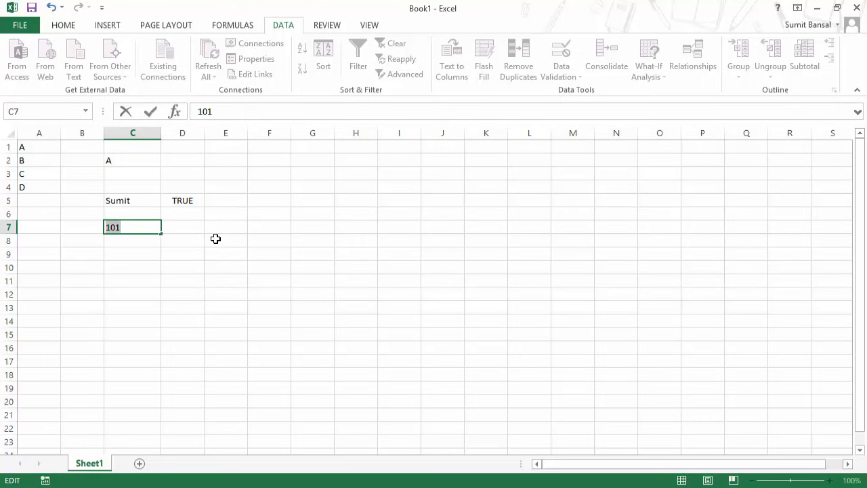
key("Escape")
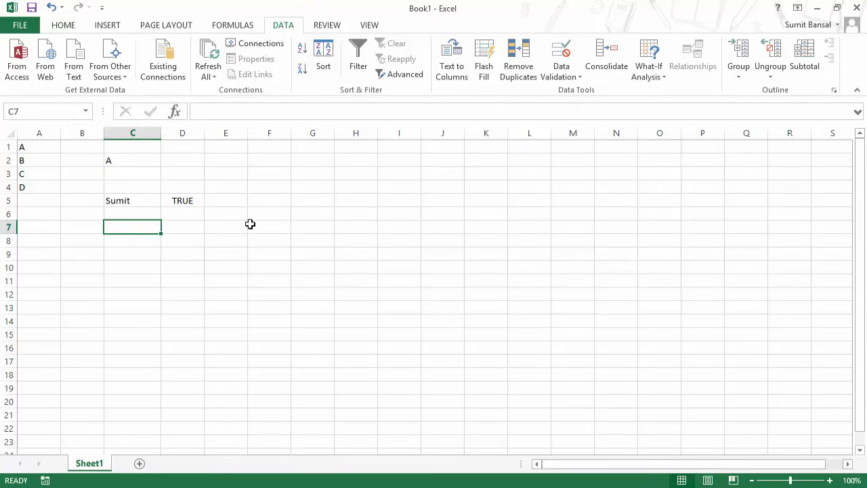
type("101")
key("Return")
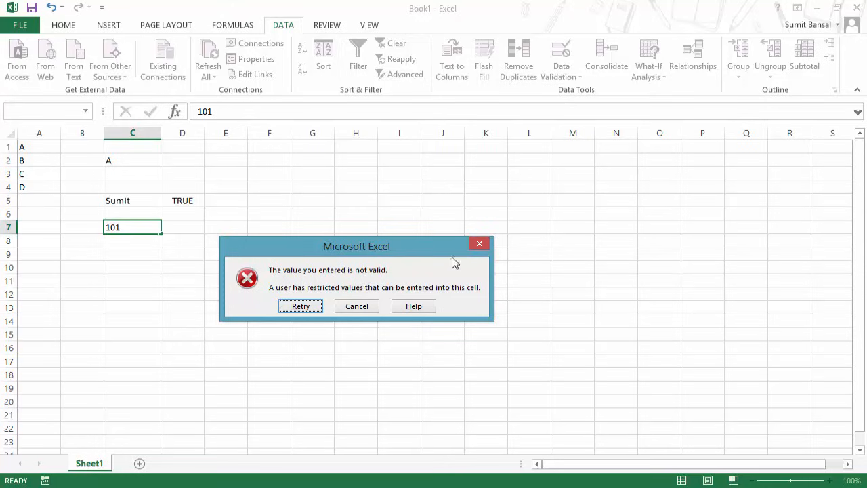
left_click(479, 244)
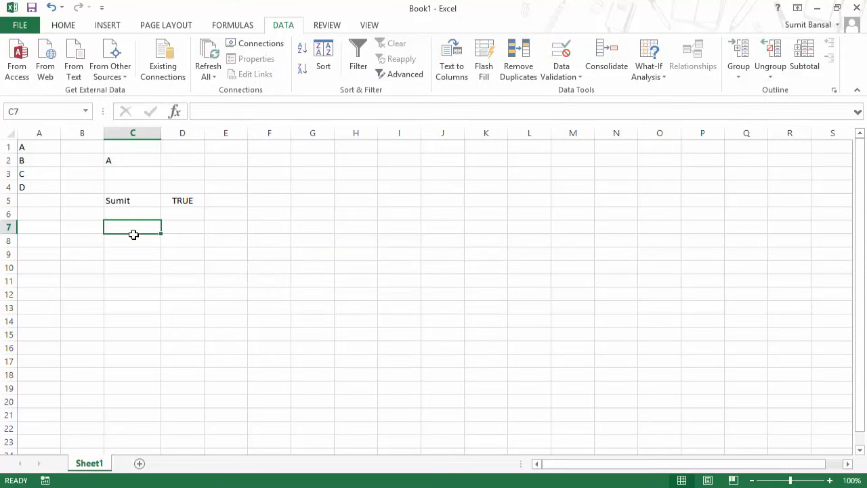
Bring up the Error Alert settings of C7's validation rule.
left_click(573, 78)
left_click(574, 91)
left_click_drag(420, 164, 404, 164)
left_click(370, 189)
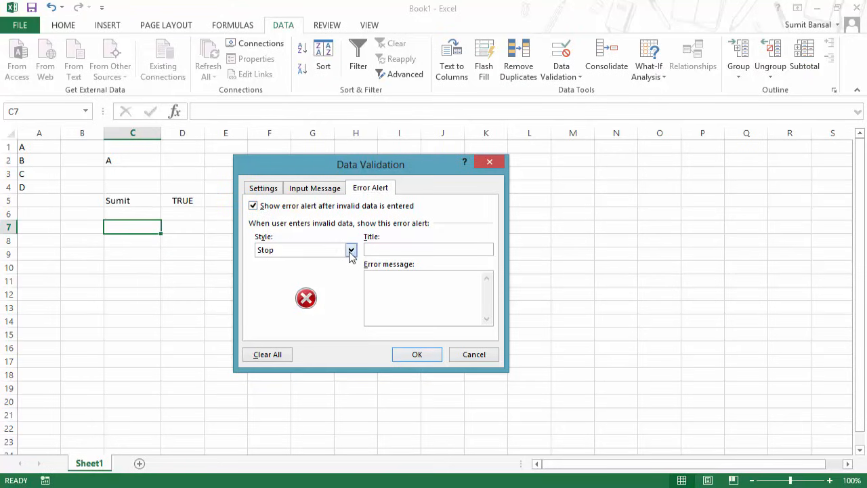
Set a Stop alert titled 'Value Not Between 1 and 100' with message 'Please Enter Value between 1 and 100'.
left_click(351, 250)
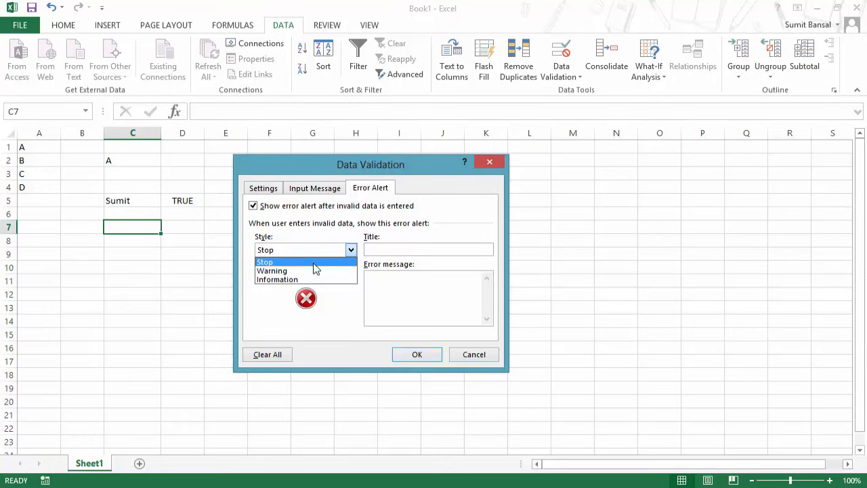
left_click(314, 264)
left_click(396, 250)
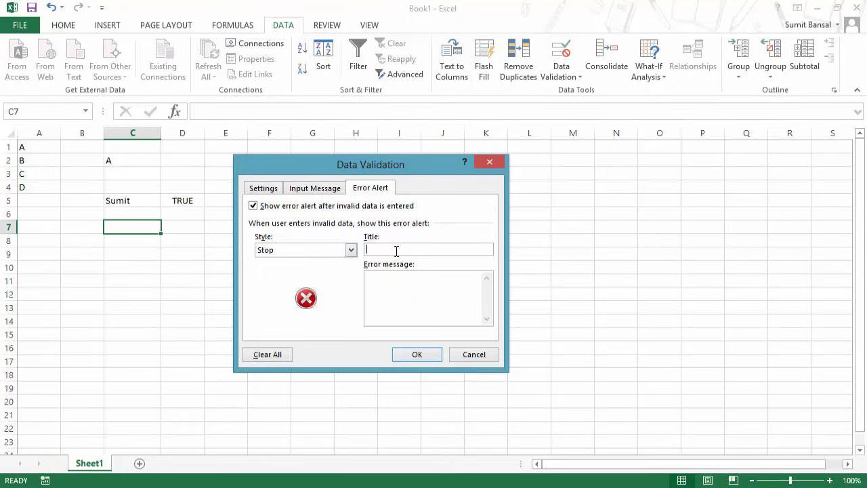
left_click(393, 282)
left_click(390, 249)
type("Value Not Betw")
key("BackSpace")
key("BackSpace")
type("ween")
type(" 1 ands ")
type("100")
type("Pleas")
type("e Enter Value ")
type("betyw")
type("ee")
key("BackSpace")
key("BackSpace")
key("BackSpace")
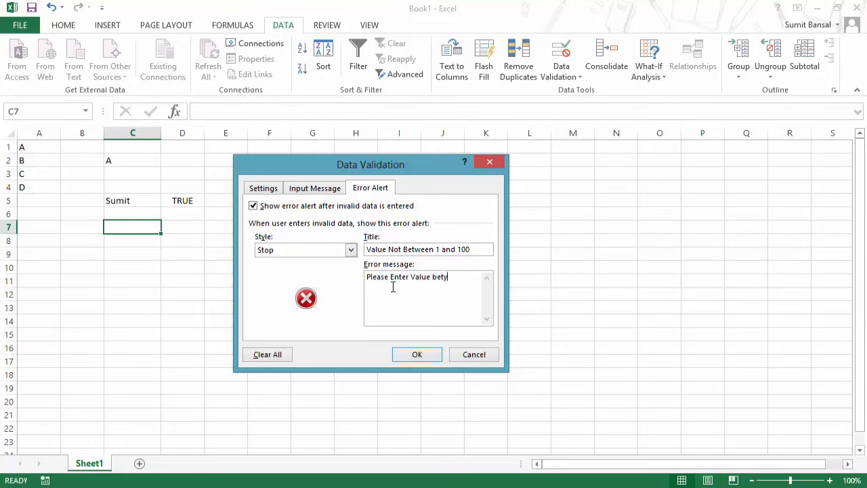
type("ween 1 and 100")
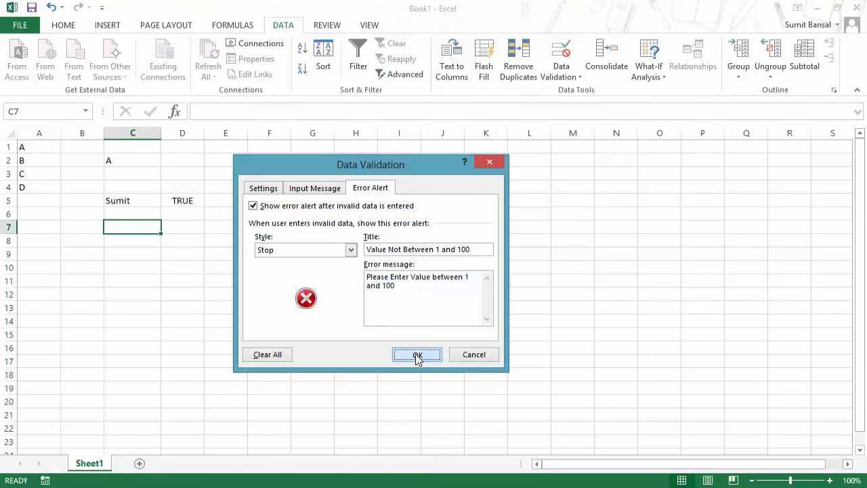
left_click(416, 354)
Enter 101 in C7 to trigger the custom alert, retry, and enter 60 instead.
type("101")
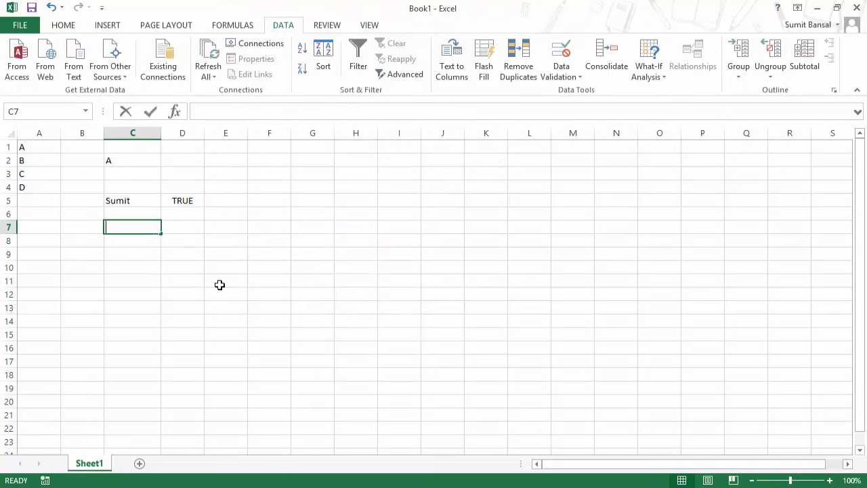
key("Return")
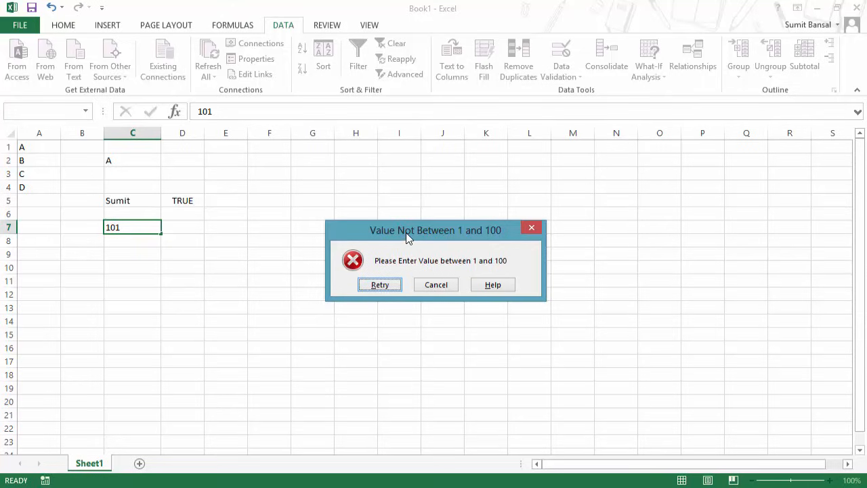
left_click_drag(406, 231, 211, 290)
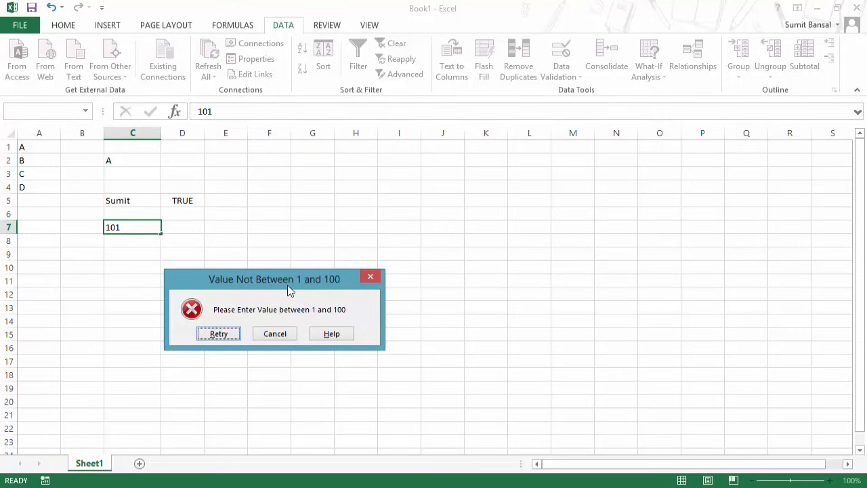
left_click(234, 336)
type("60")
key("Return")
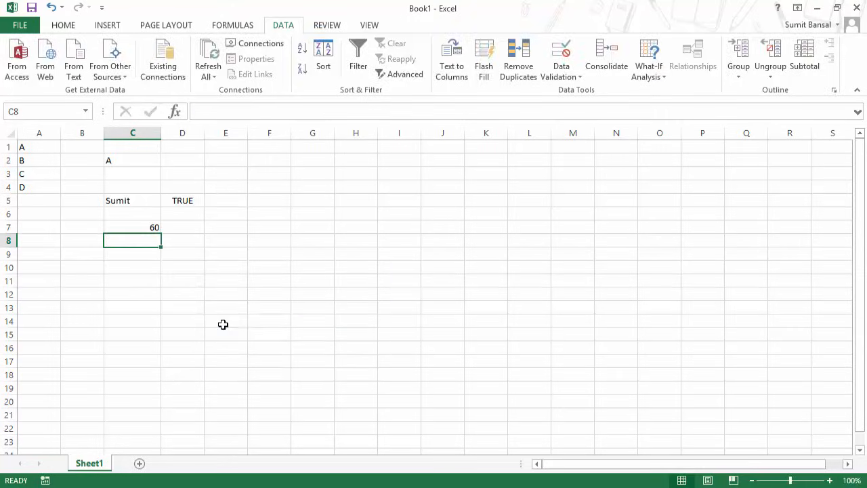
key("Up")
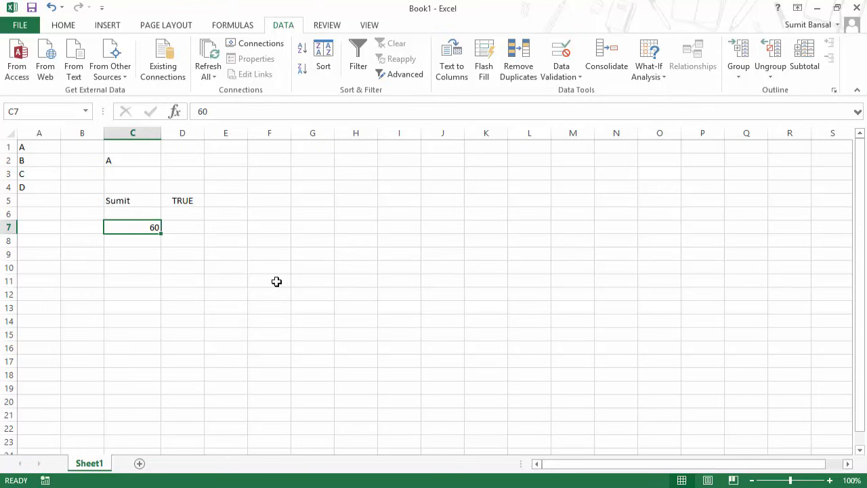
Switch C7's validation error alert style from Stop to Warning.
left_click(575, 80)
left_click(571, 91)
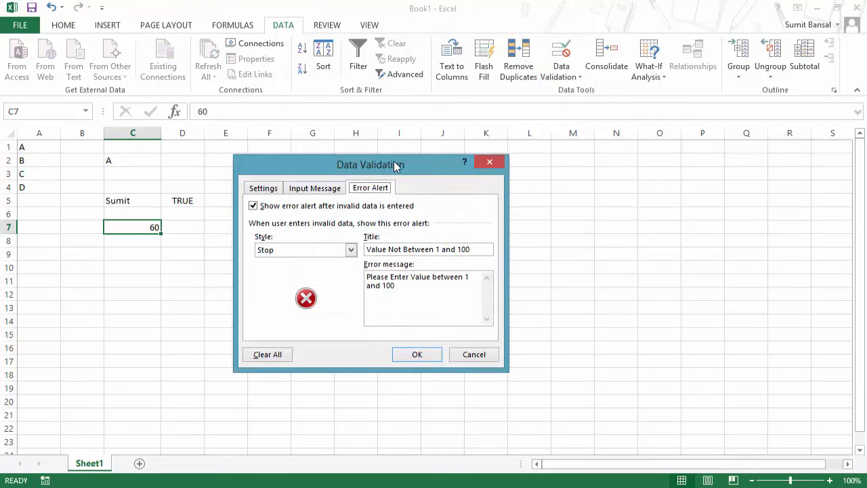
left_click_drag(394, 161, 392, 142)
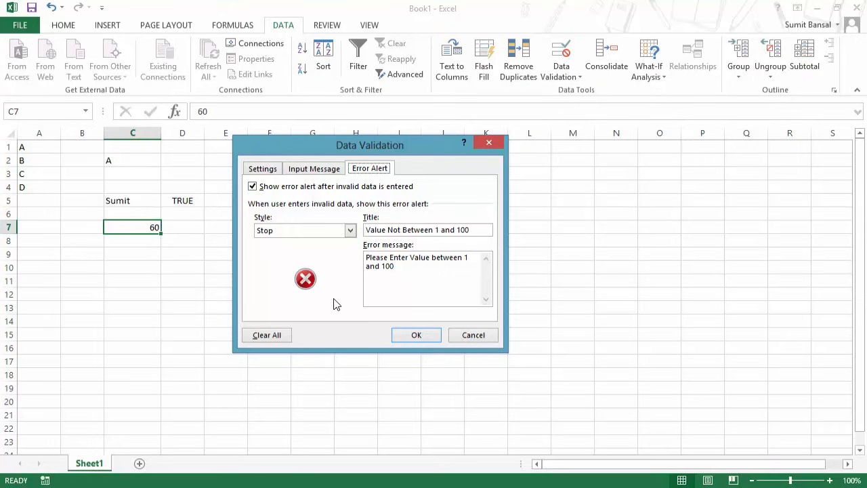
left_click(343, 235)
left_click(322, 251)
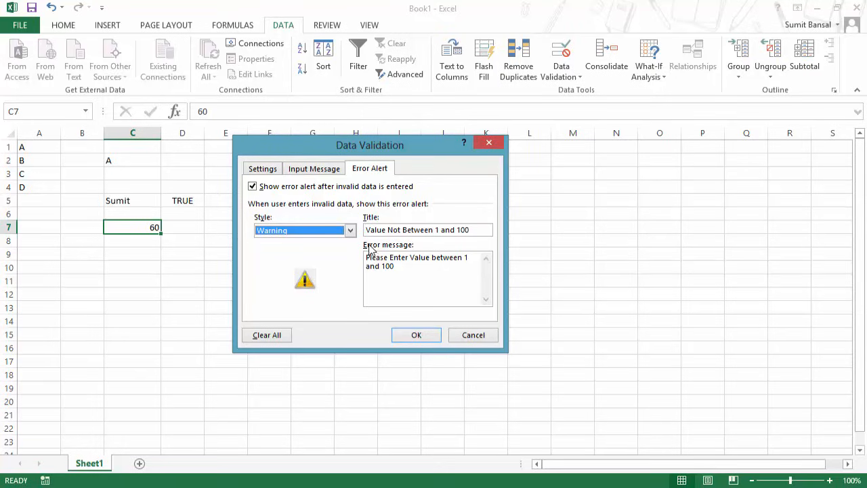
left_click(410, 340)
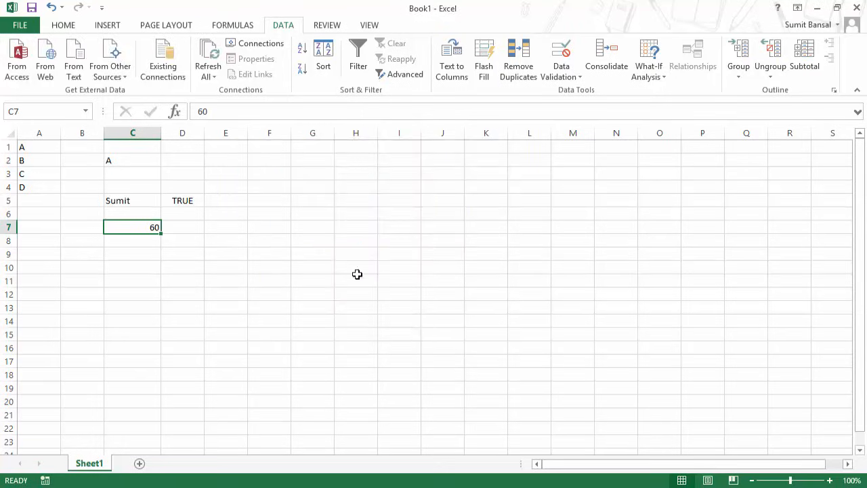
Enter 101 in C7 and keep it despite the Warning alert, then reselect C7.
type("101")
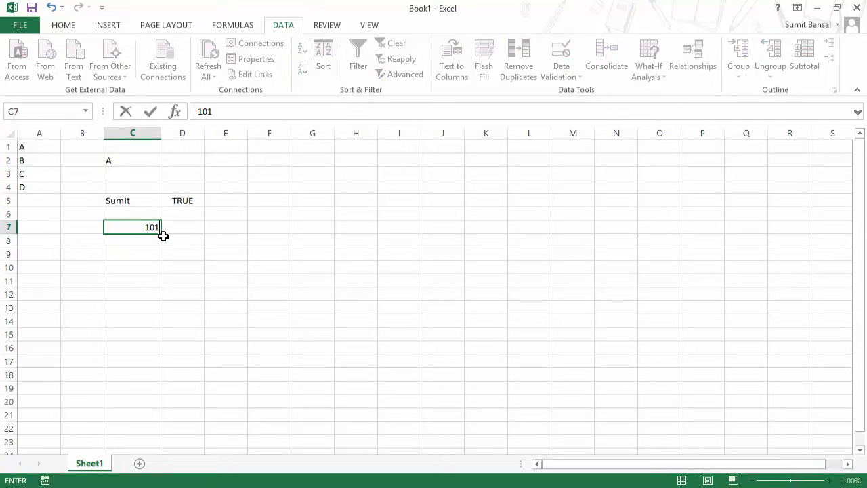
key("Return")
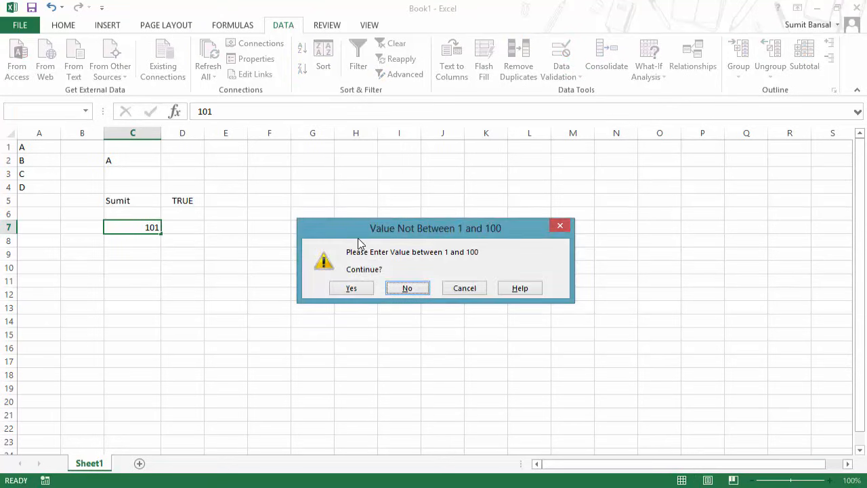
left_click_drag(362, 237, 289, 254)
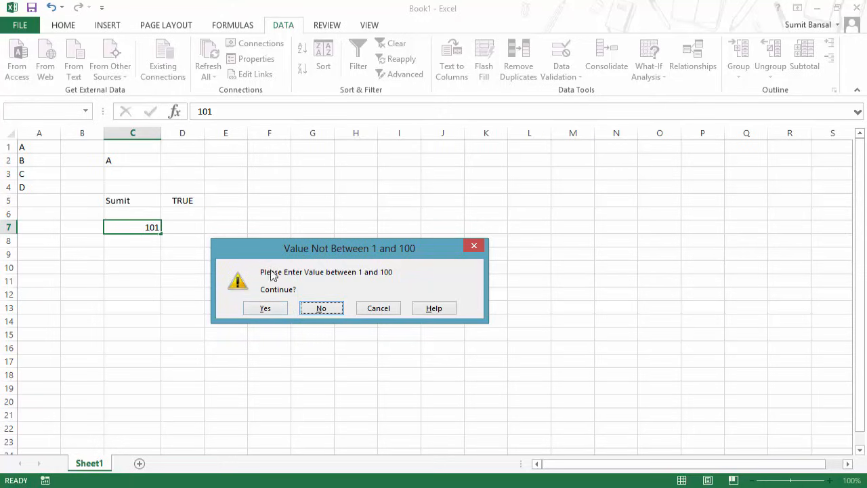
left_click(281, 310)
left_click(138, 227)
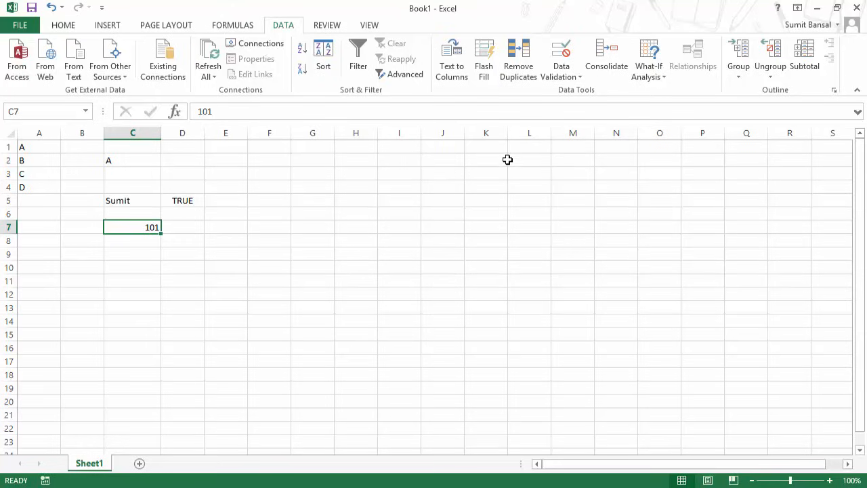
Change C7's validation error alert style from Warning to Information.
left_click(561, 74)
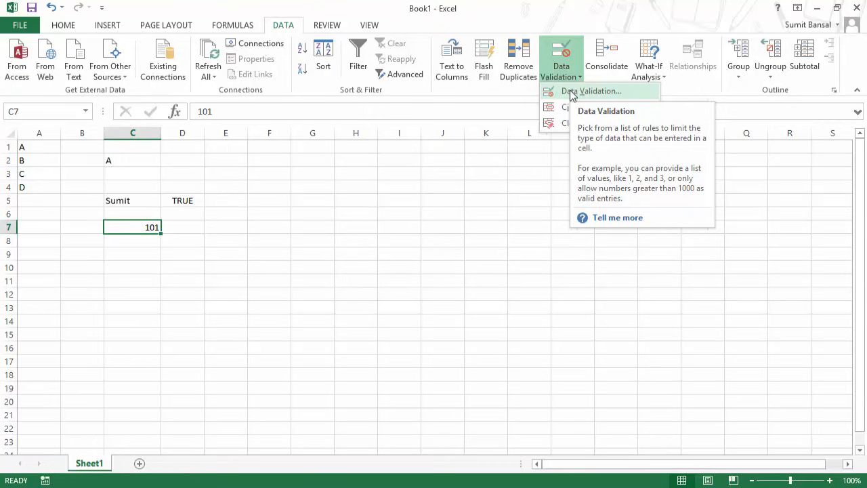
left_click(572, 93)
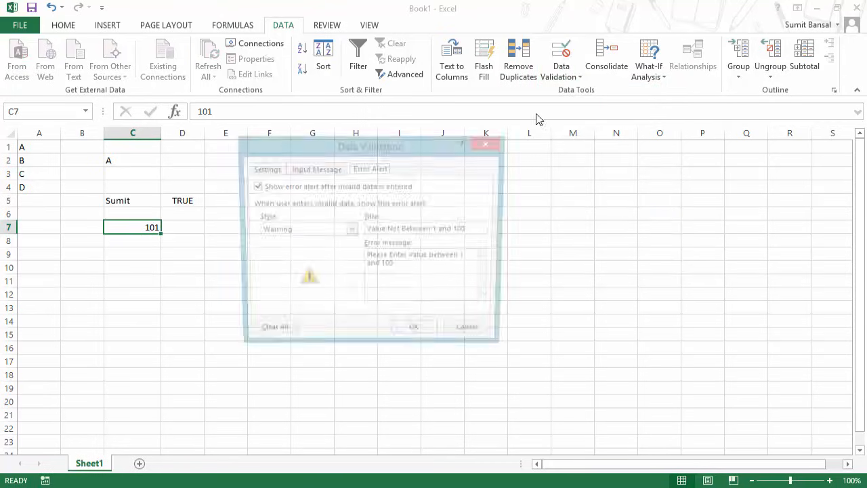
left_click(318, 231)
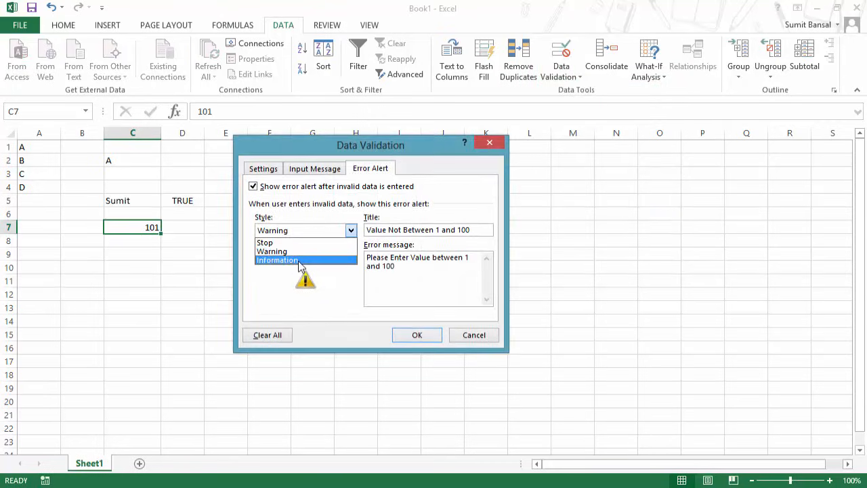
left_click(290, 261)
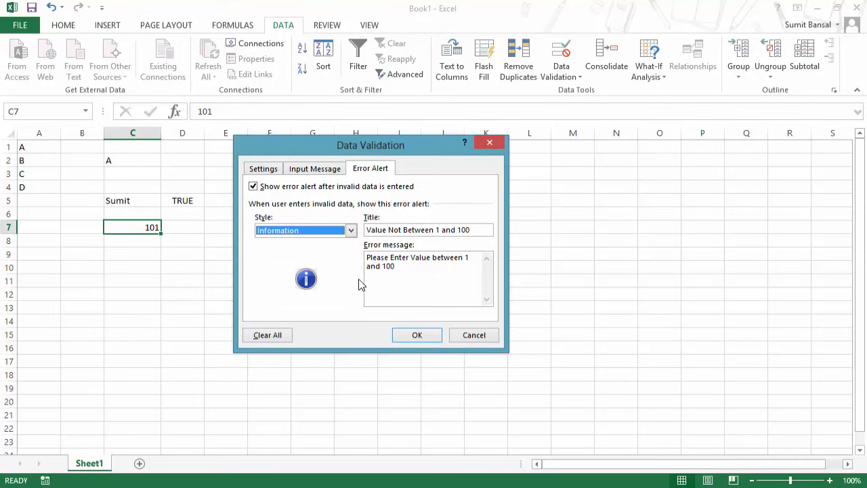
left_click(401, 334)
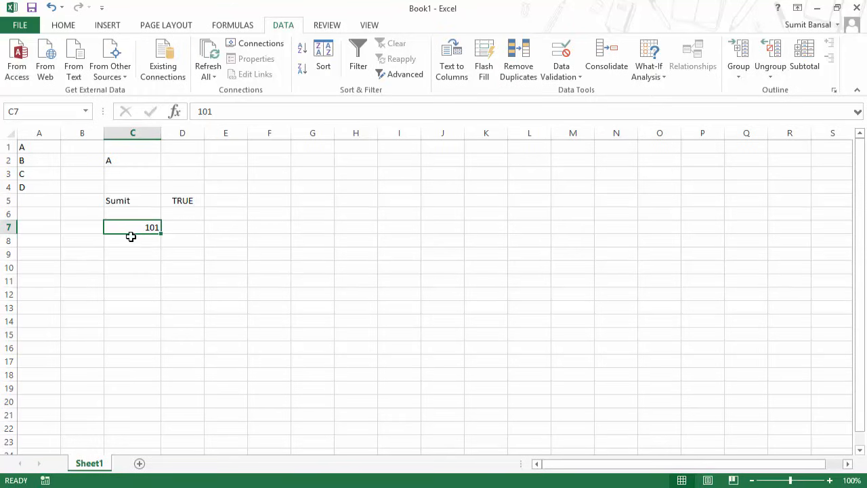
Enter 102 in C7 and accept it past the Information alert.
type("102")
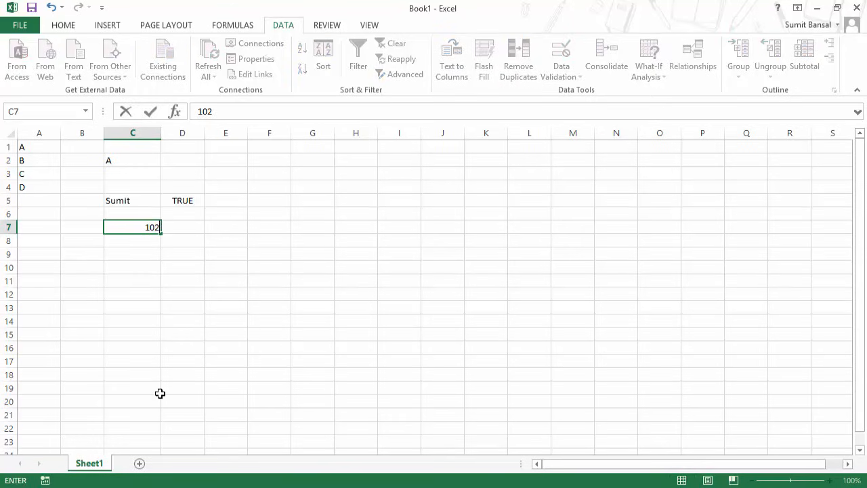
key("Return")
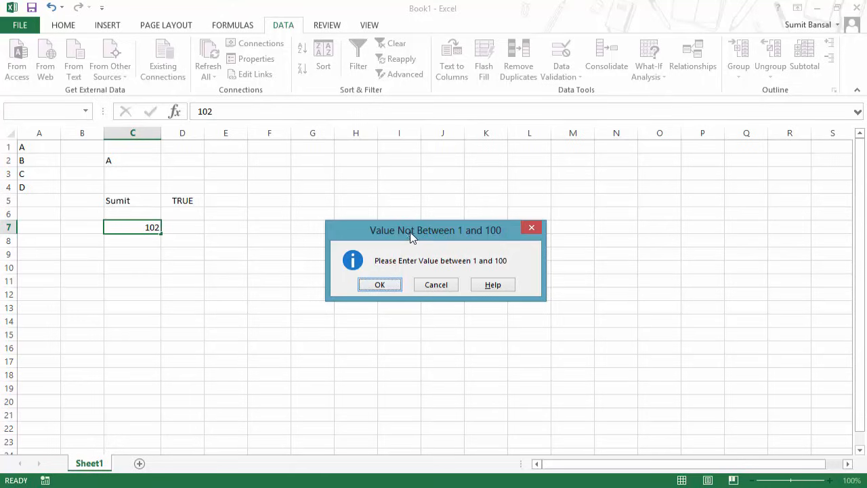
left_click_drag(409, 235, 284, 267)
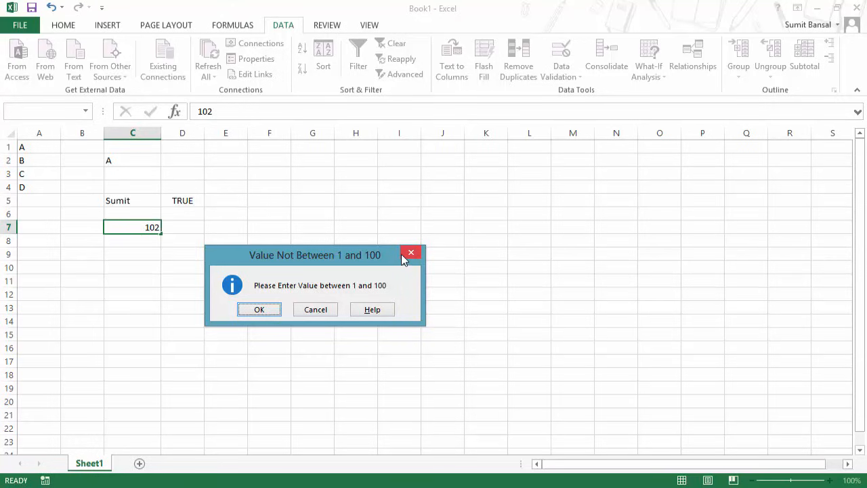
left_click(273, 309)
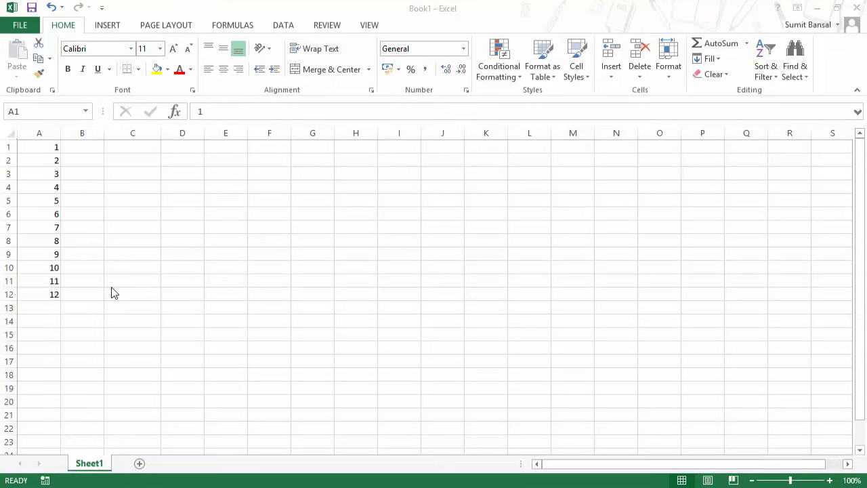
Select A1:A12 in Book1 and set its validation to allow whole numbers.
left_click(99, 199)
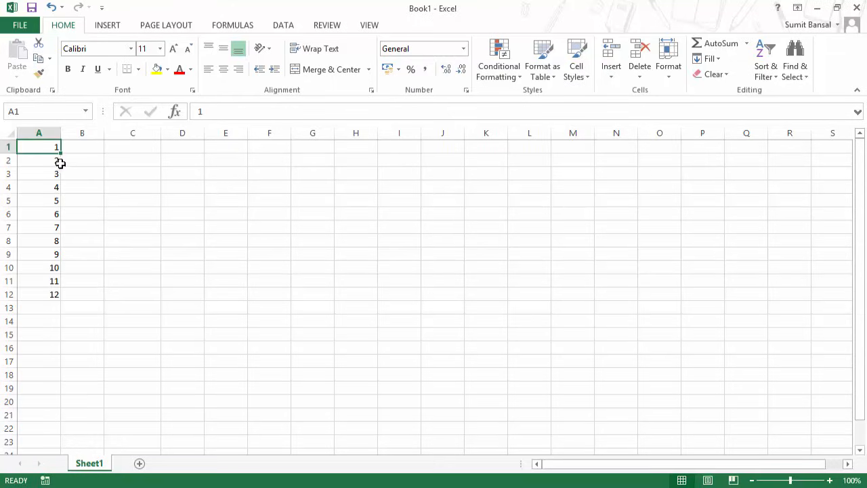
left_click_drag(49, 148, 48, 292)
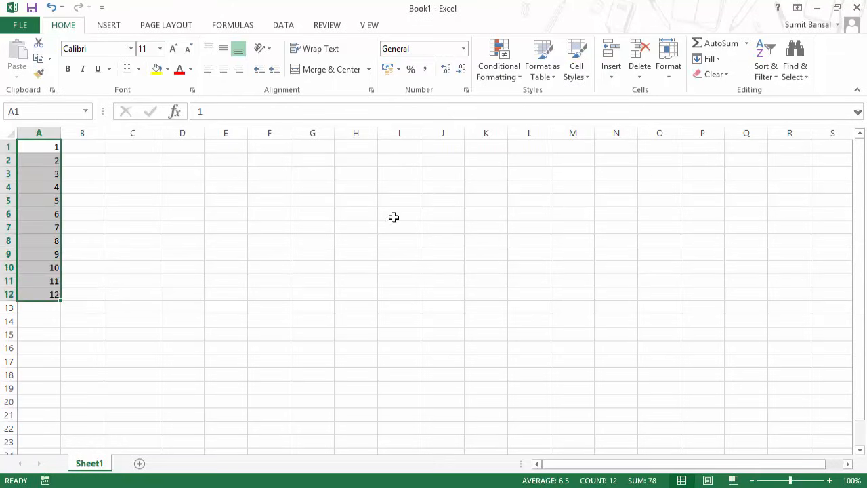
left_click(284, 26)
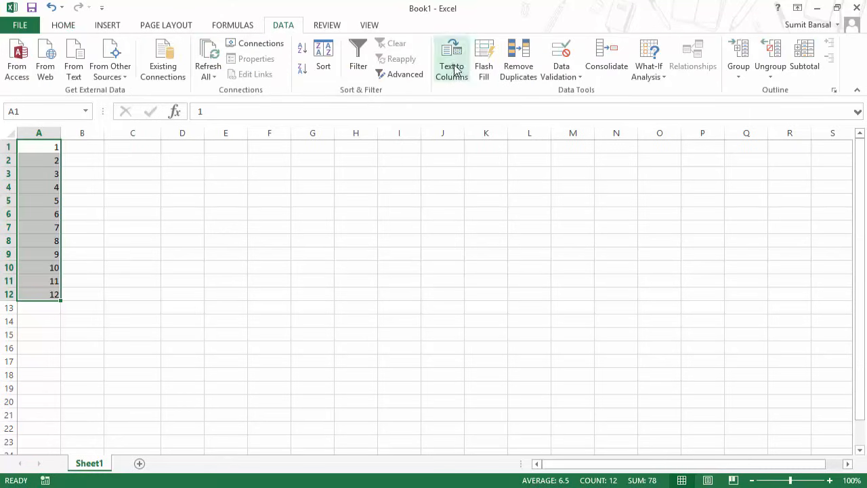
left_click(568, 81)
left_click(569, 91)
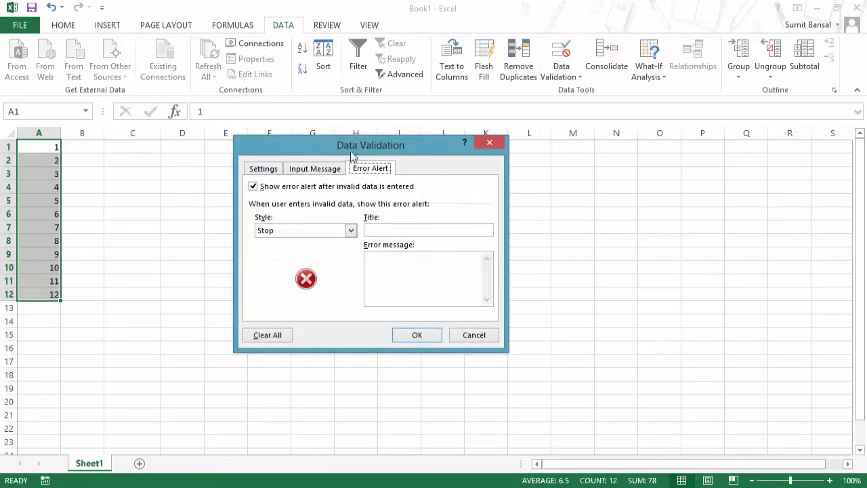
left_click(264, 168)
left_click(340, 212)
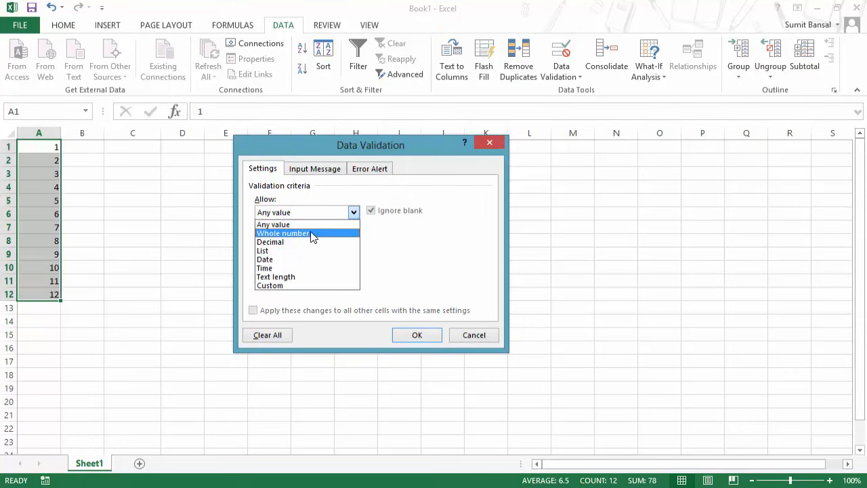
left_click(311, 233)
Set the whole-number limits to minimum 1 and maximum 10 and apply the rule.
left_click(332, 268)
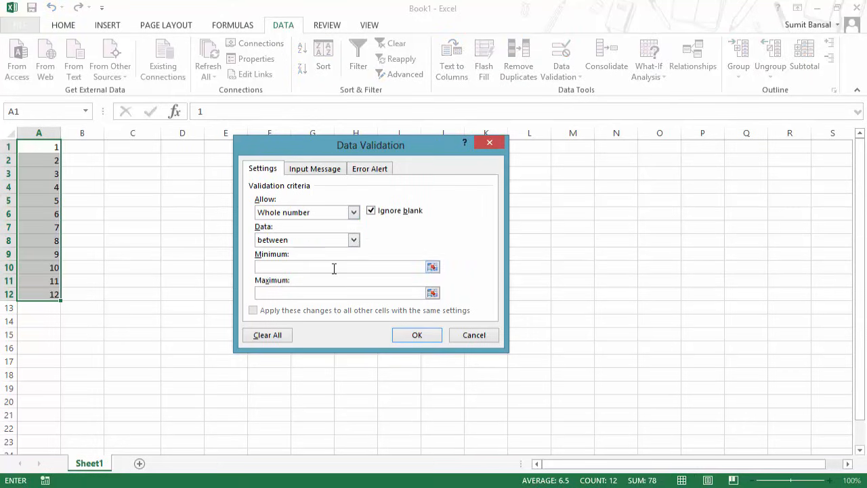
type("1")
left_click(327, 293)
type("10")
left_click(264, 266)
key("BackSpace")
type("1")
left_click(271, 293)
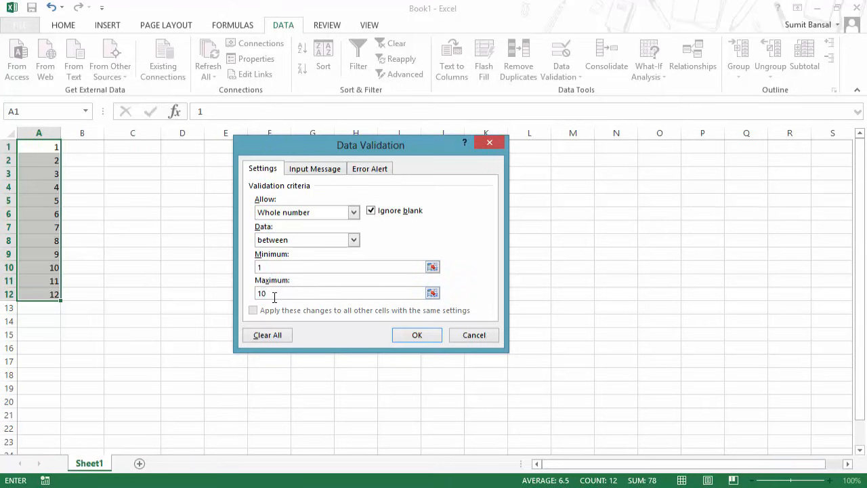
left_click(415, 337)
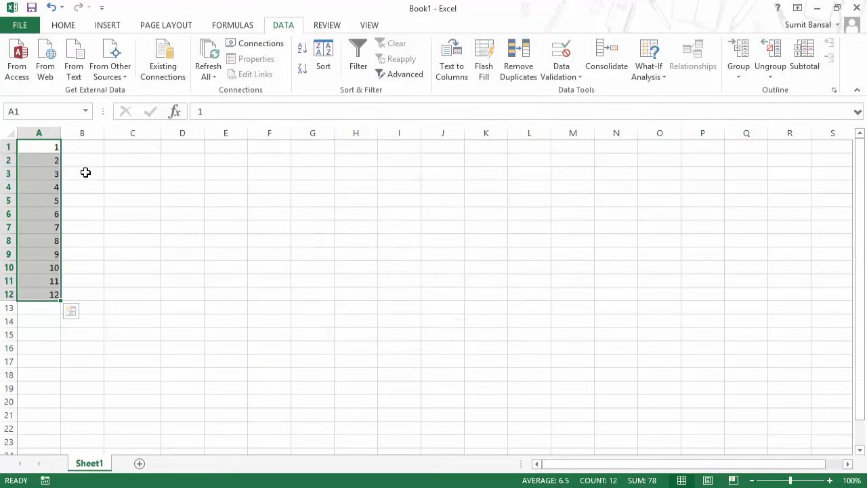
Check cells A11:A12 and A6, then reselect A1:A12.
left_click_drag(55, 280, 61, 293)
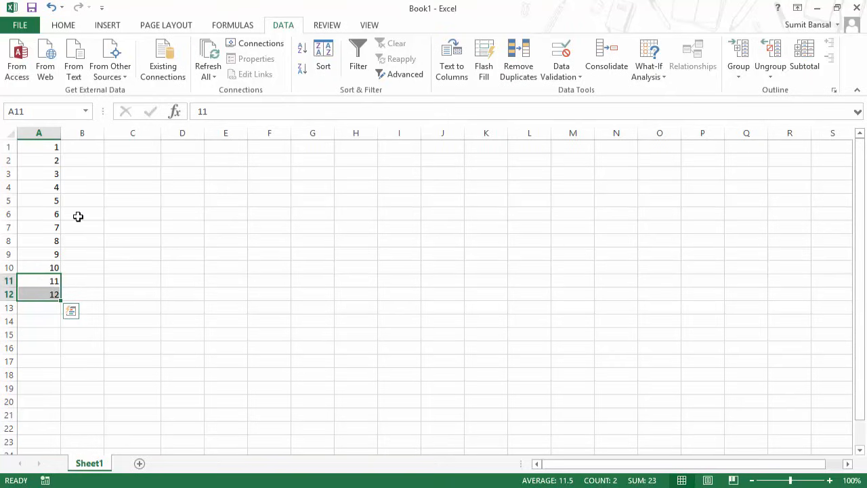
left_click(54, 215)
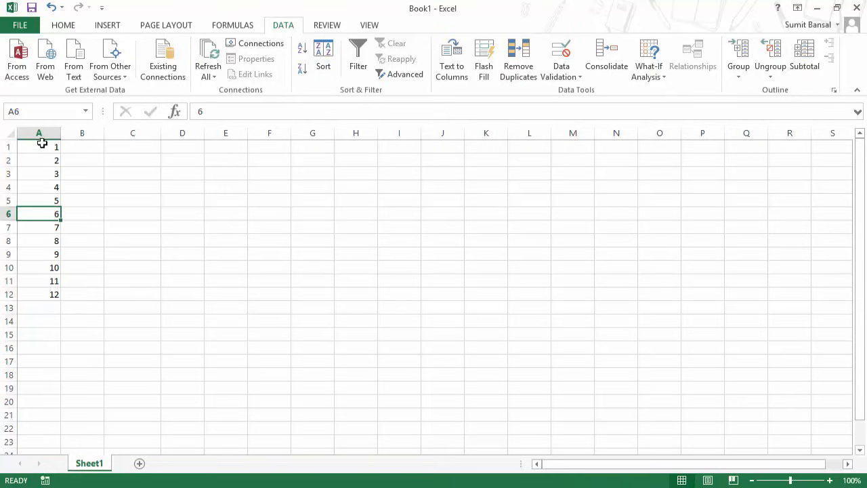
left_click_drag(42, 142, 54, 298)
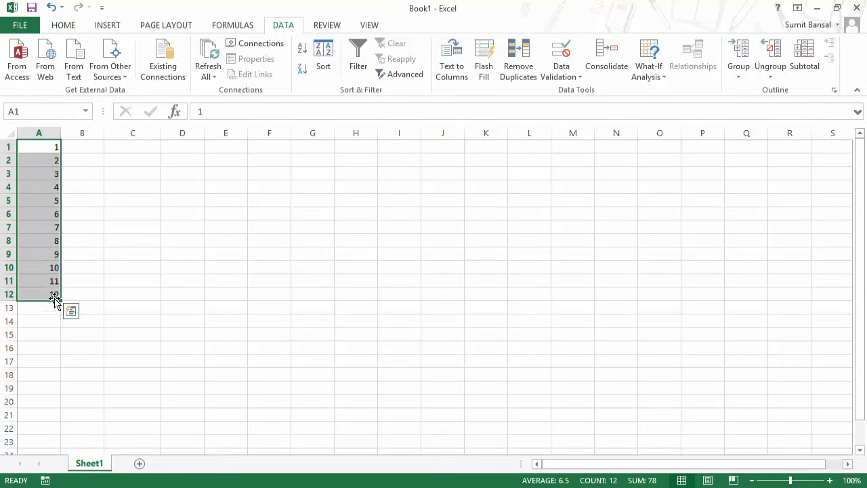
left_click(574, 77)
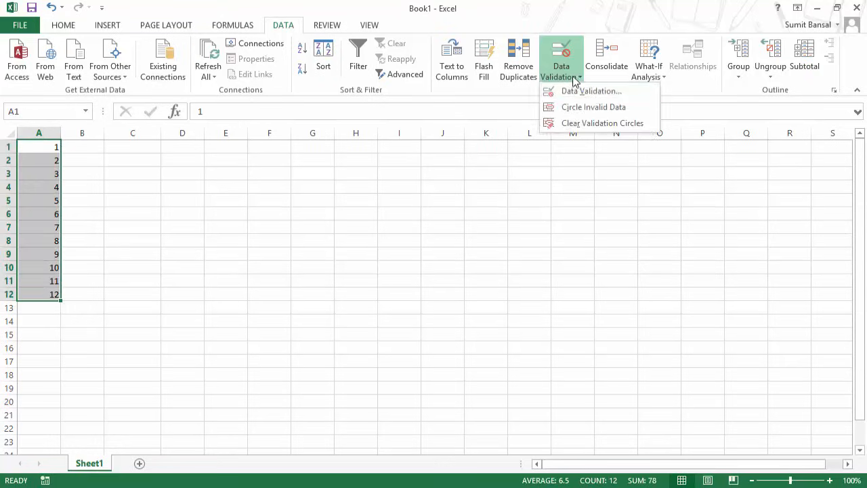
left_click(609, 115)
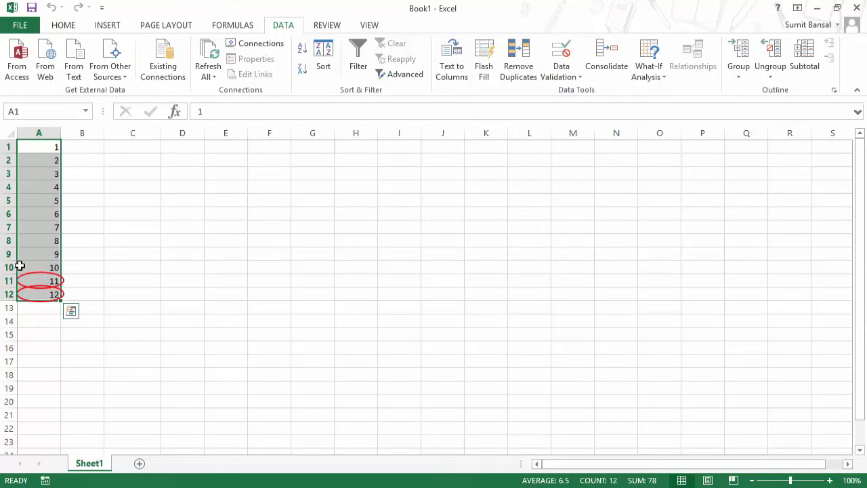
left_click(55, 281)
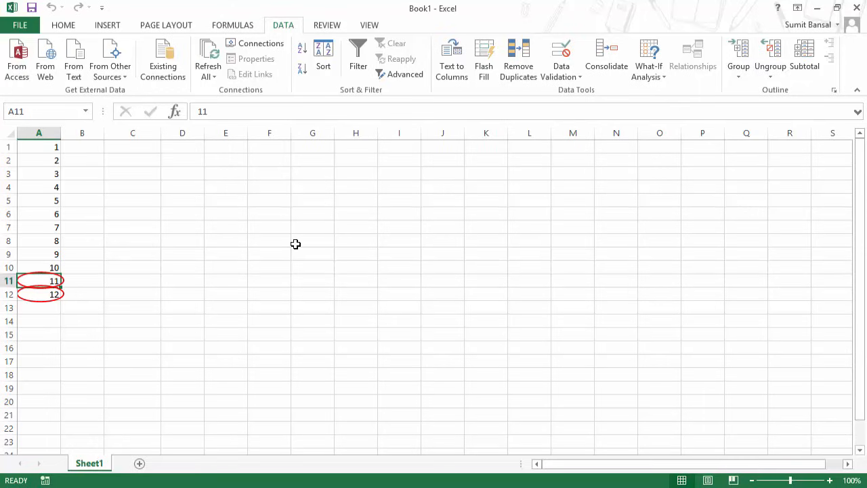
type("13")
key("Return")
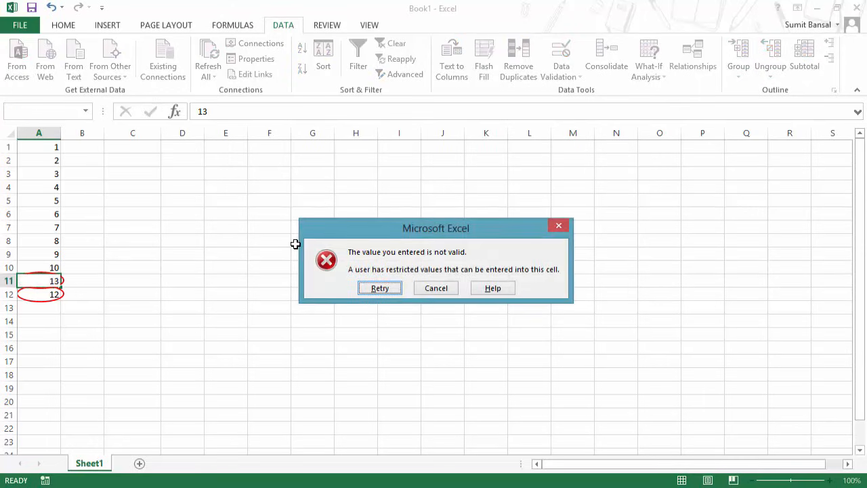
key("Escape")
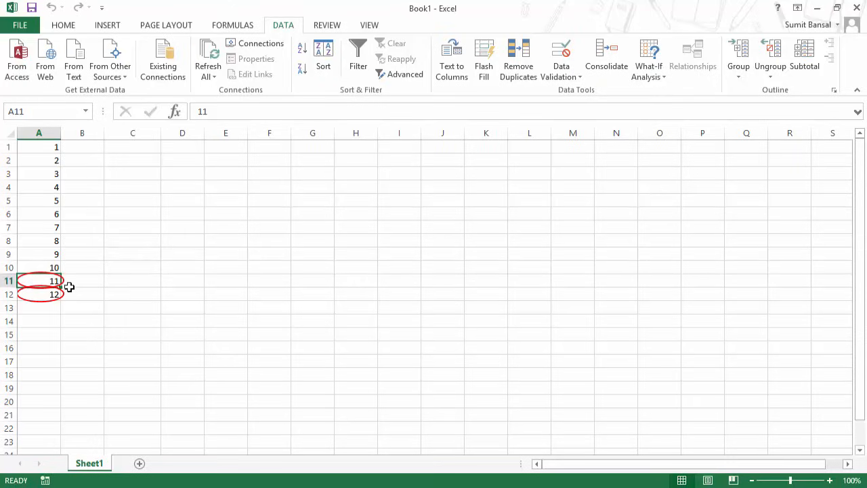
left_click(576, 78)
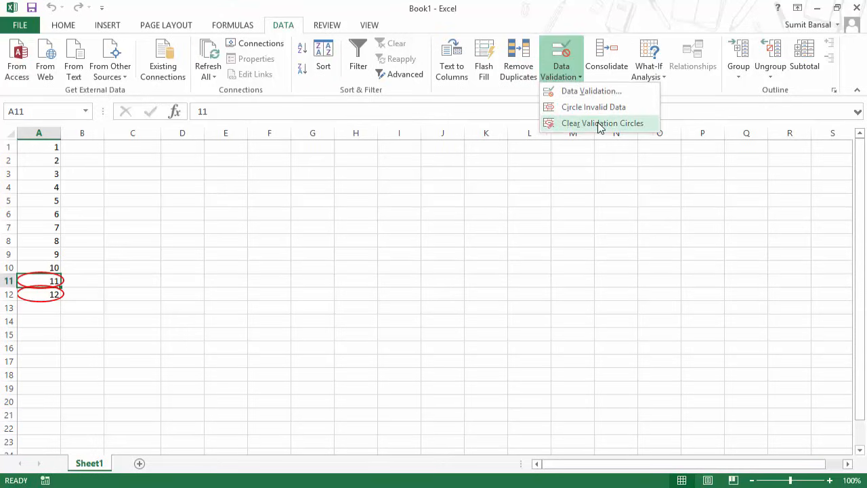
left_click(600, 128)
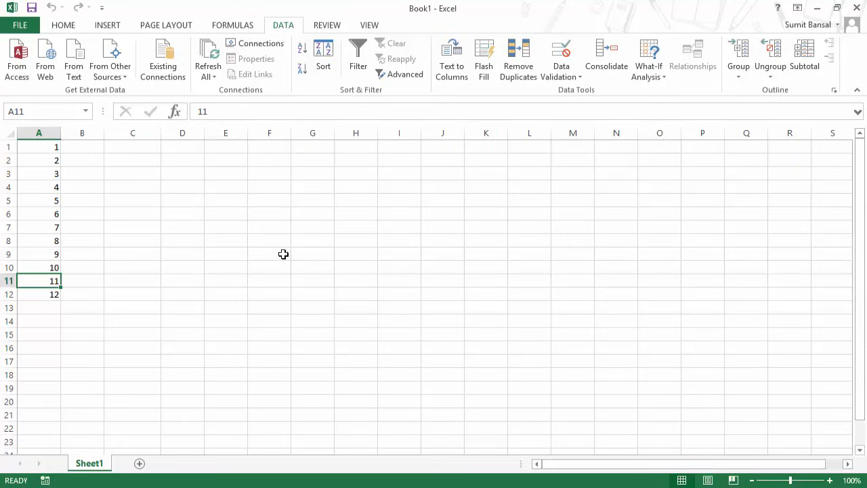
Clear A5, then switch the validation of A1:A12 to a Custom rule.
left_click(48, 200)
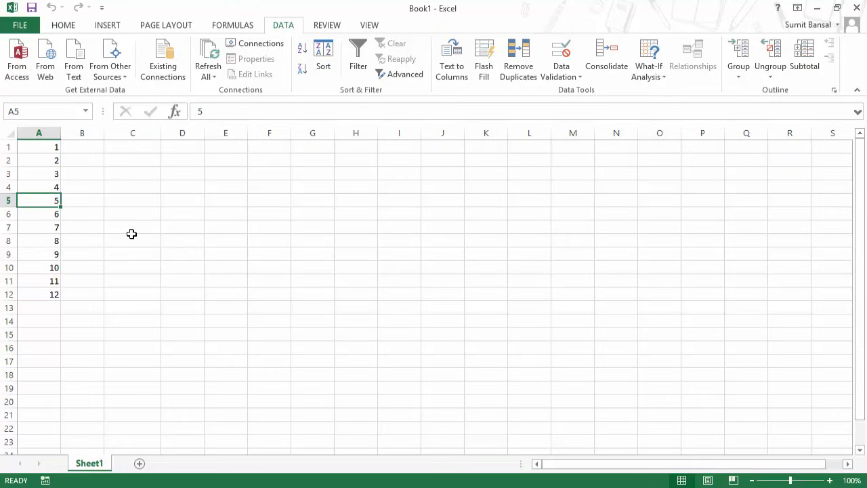
key("Delete")
left_click(37, 241)
left_click_drag(36, 147, 56, 297)
left_click(564, 76)
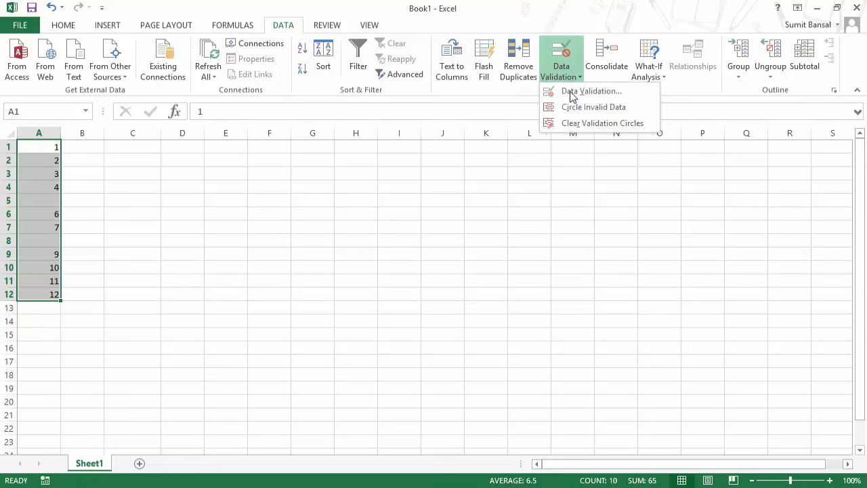
left_click(576, 90)
left_click(305, 212)
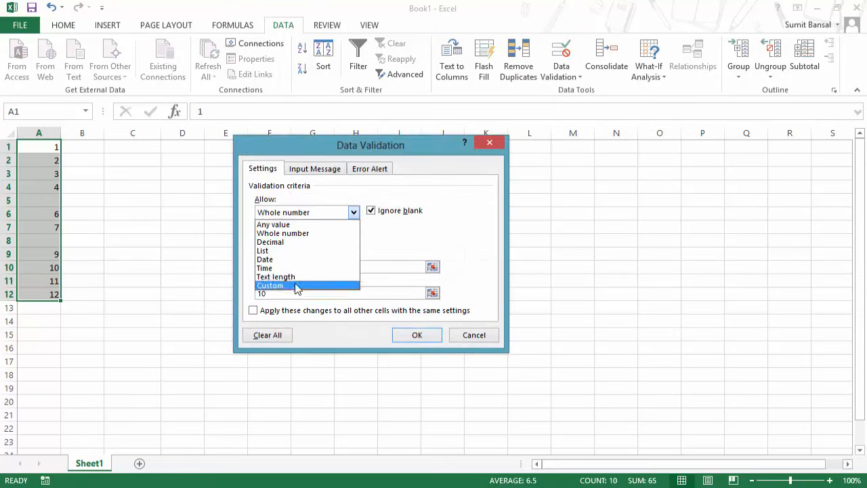
left_click(296, 286)
Enter the incomplete formula =NOT(ISBLANK() and dismiss the resulting formula error.
left_click(259, 267)
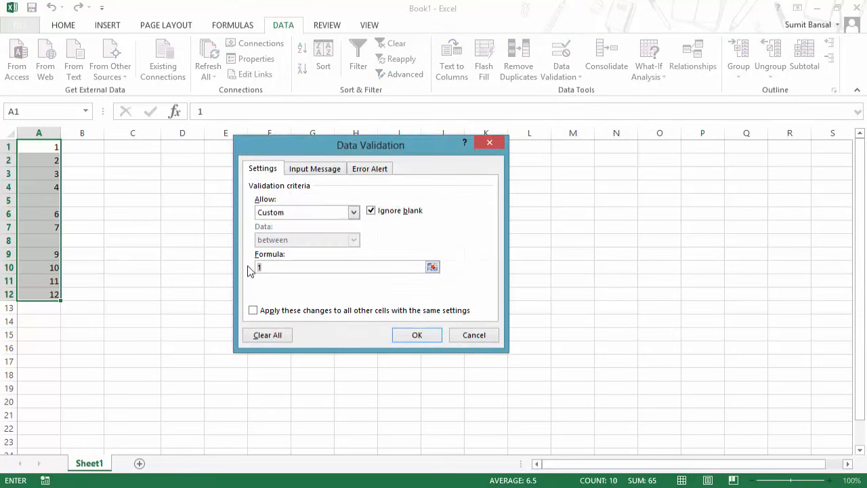
type("=")
type("ISBKAN")
key("Left")
key("Left")
key("Left")
key("Left")
key("Left")
key("BackSpace")
type("L")
type("NOT(")
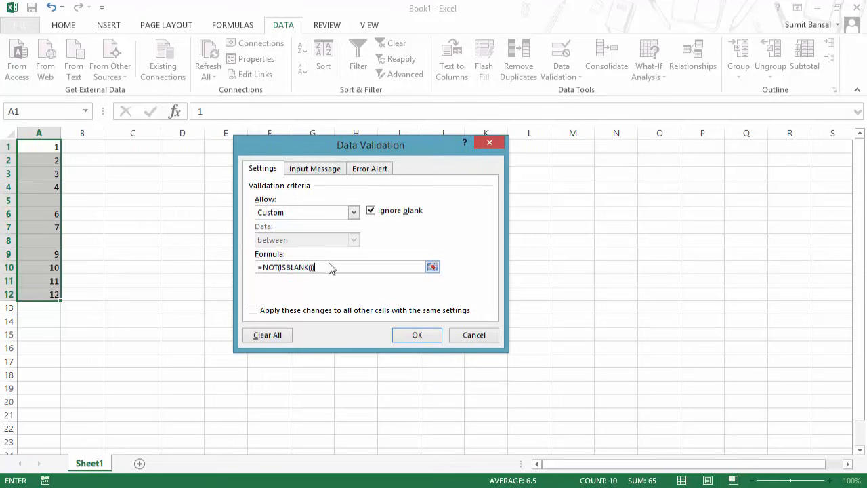
left_click(418, 334)
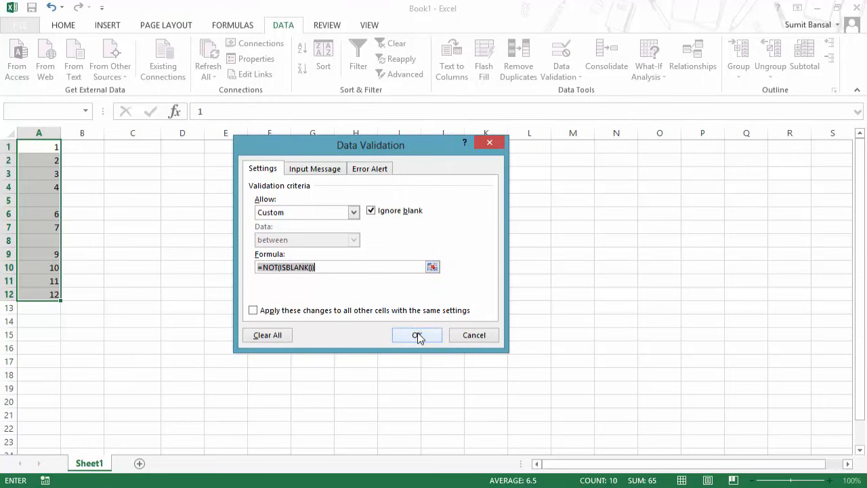
left_click(411, 324)
Complete the formula as =NOT(ISBLANK(A1)), apply it, and circle invalid data.
left_click(342, 267)
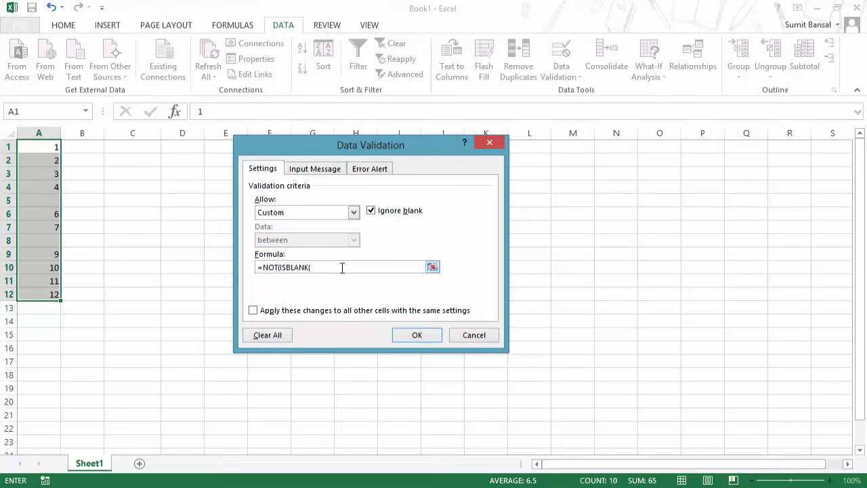
left_click(52, 147)
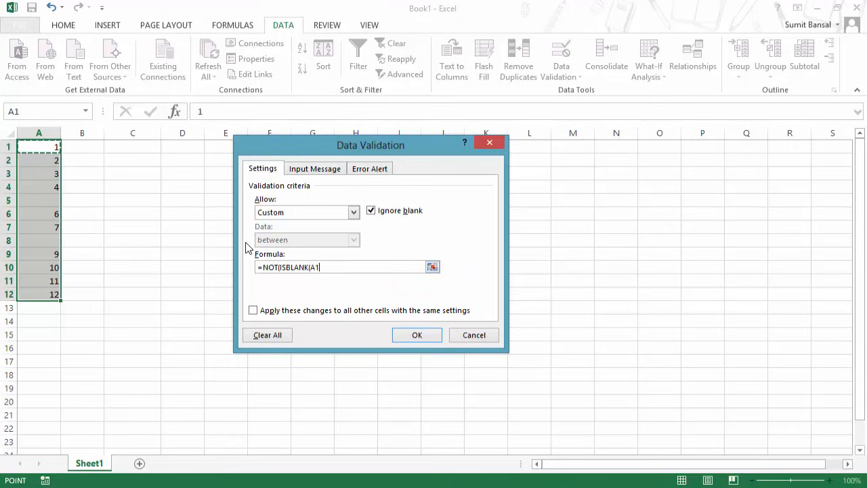
type(")")
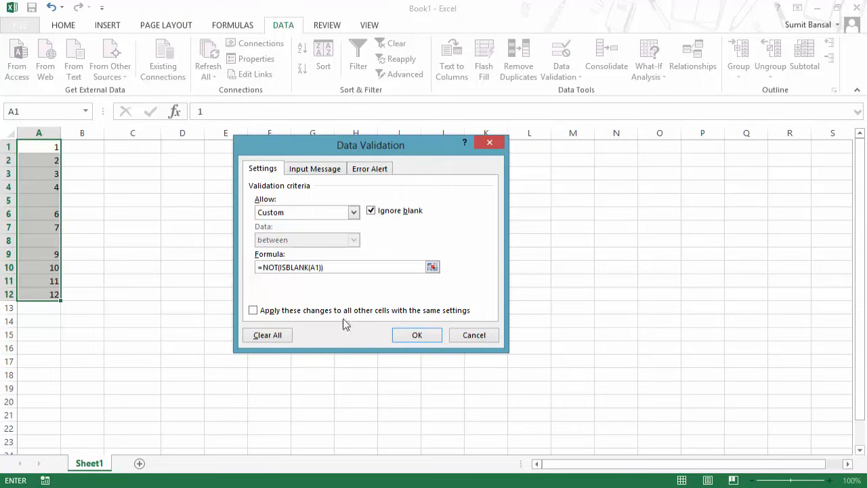
left_click(414, 335)
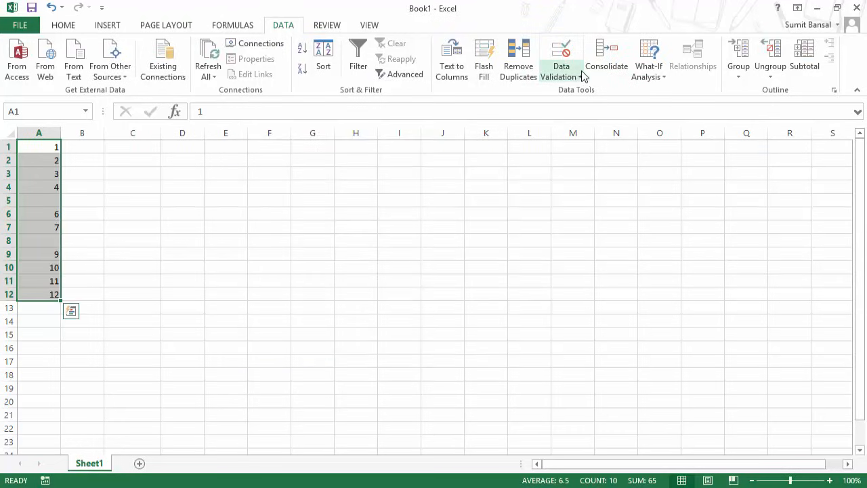
left_click(580, 72)
left_click(585, 108)
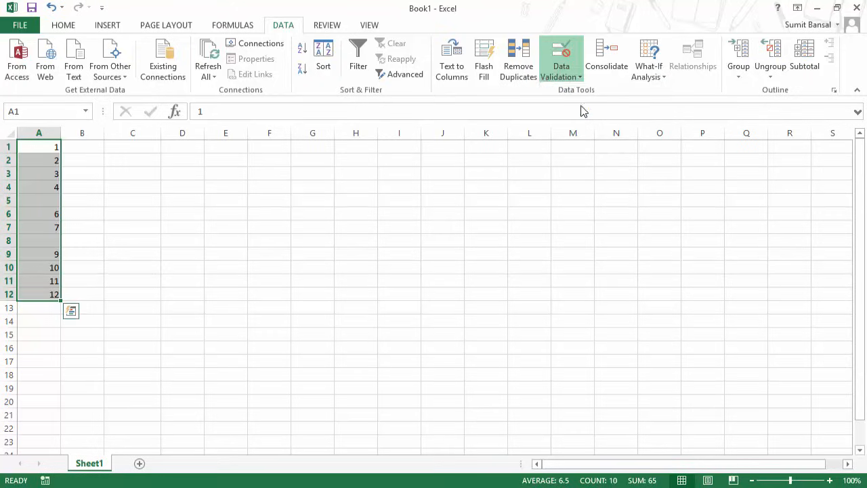
Circle invalid data again, then turn off Ignore blank for the A1:A12 rule.
left_click(563, 76)
left_click(580, 110)
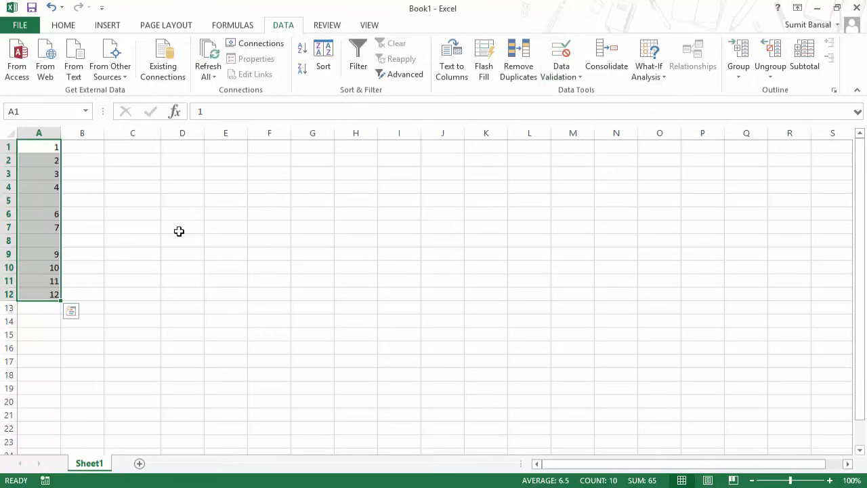
left_click(580, 77)
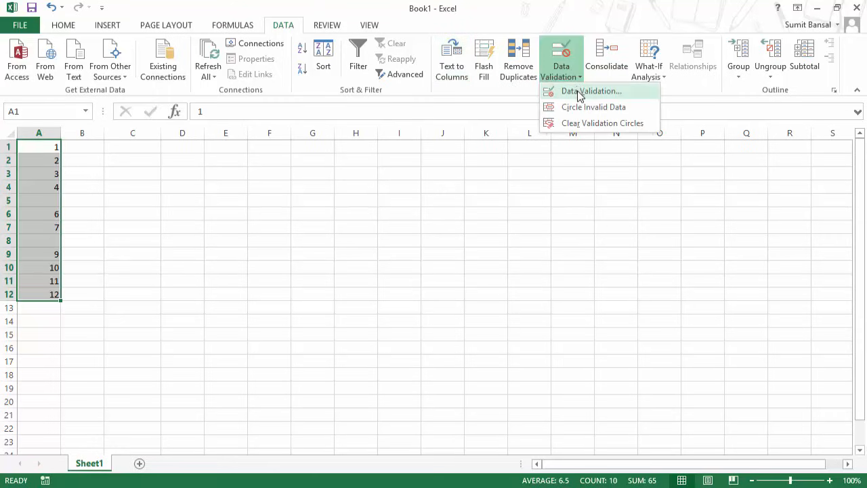
left_click(578, 90)
left_click(372, 212)
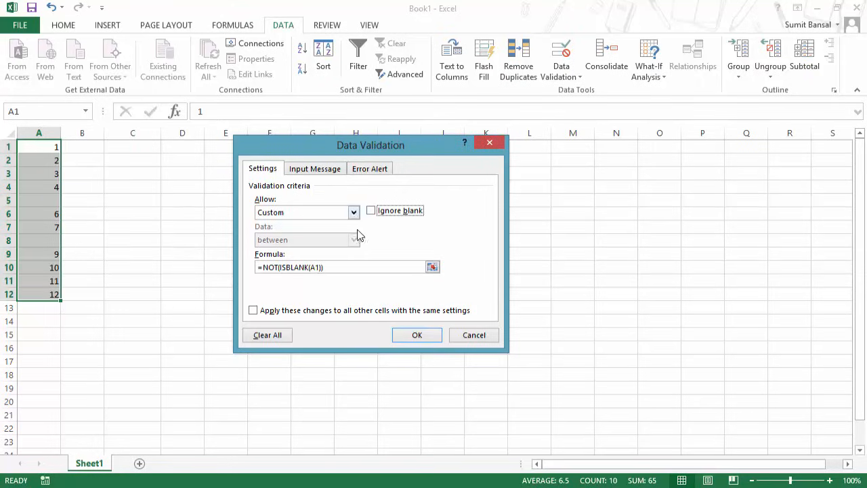
left_click(415, 336)
Circle the invalid blank cells A5 and A8, then clear the validation circles.
left_click(562, 76)
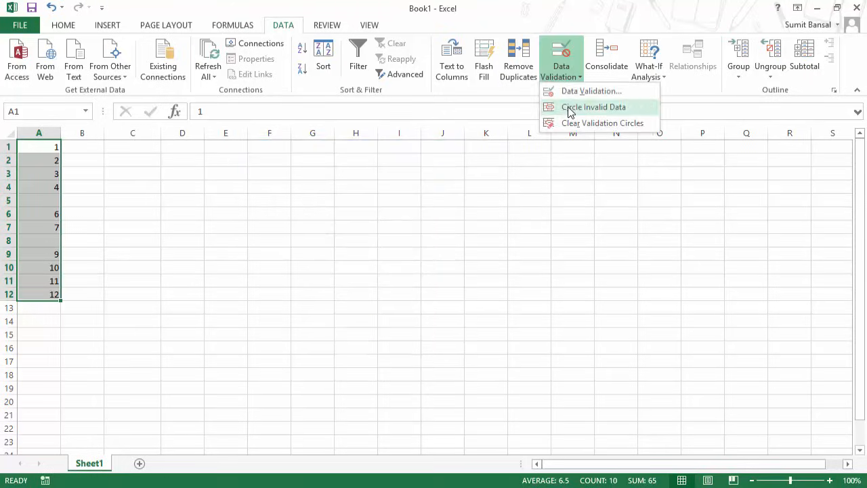
left_click(570, 107)
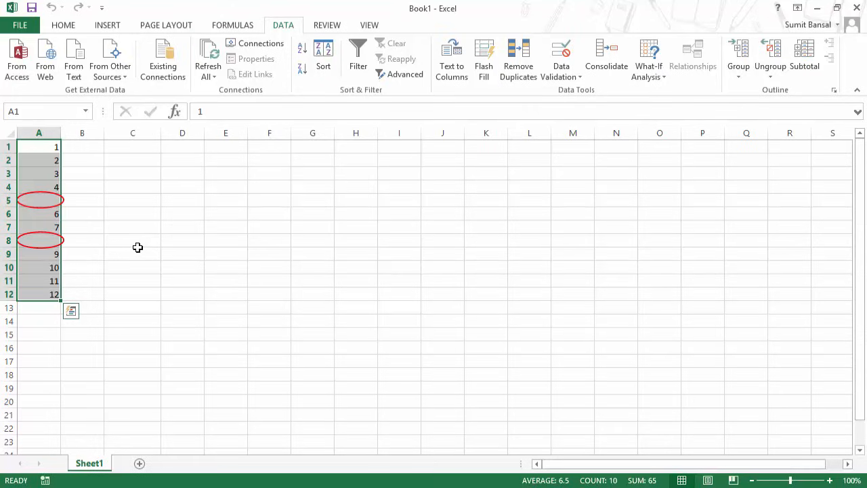
left_click(571, 77)
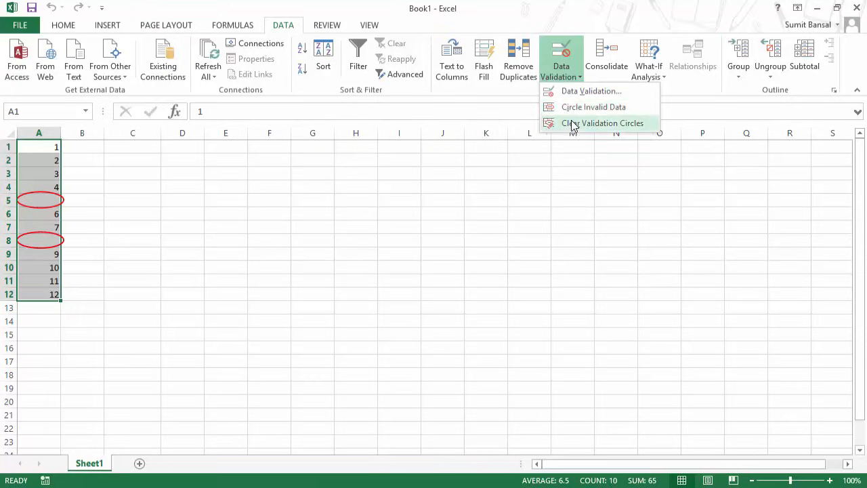
left_click(573, 124)
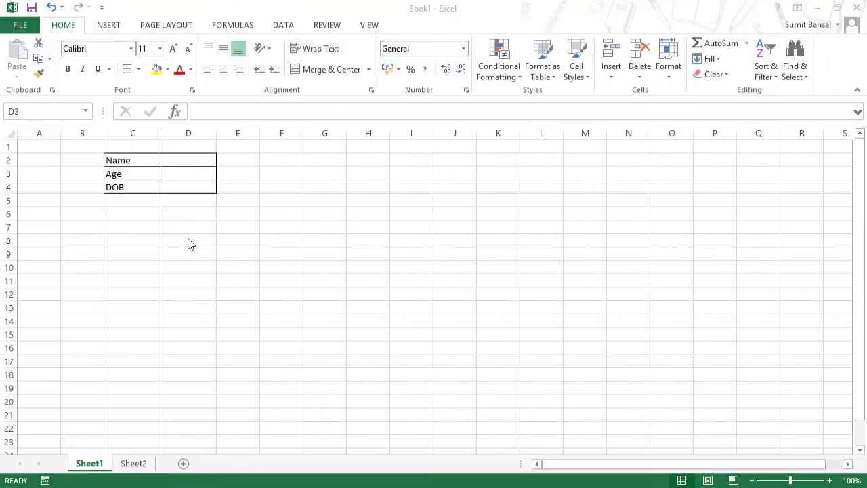
Go through the Name, Age and DOB input cells D2–D4, ending with D3:D4 selected.
left_click(188, 170)
left_click(190, 160)
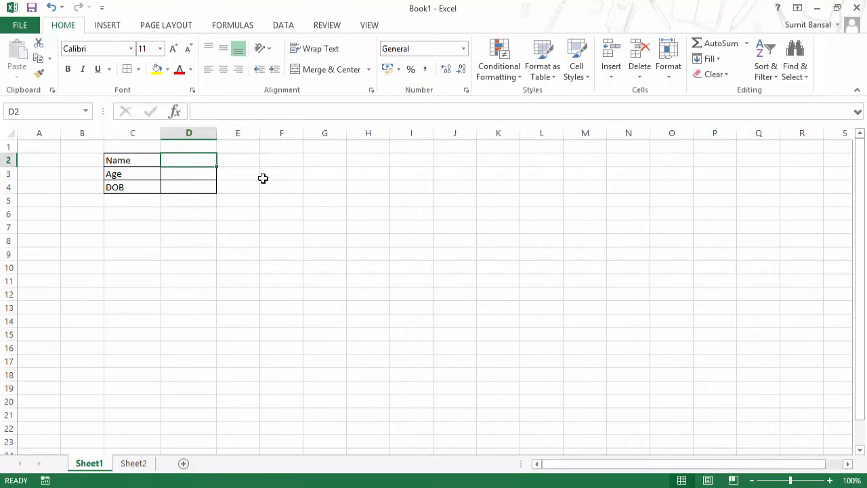
left_click(199, 174)
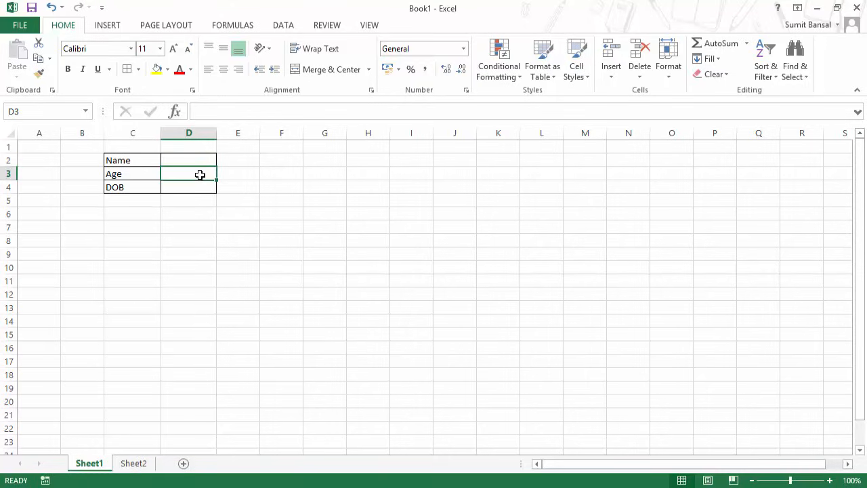
left_click(198, 188)
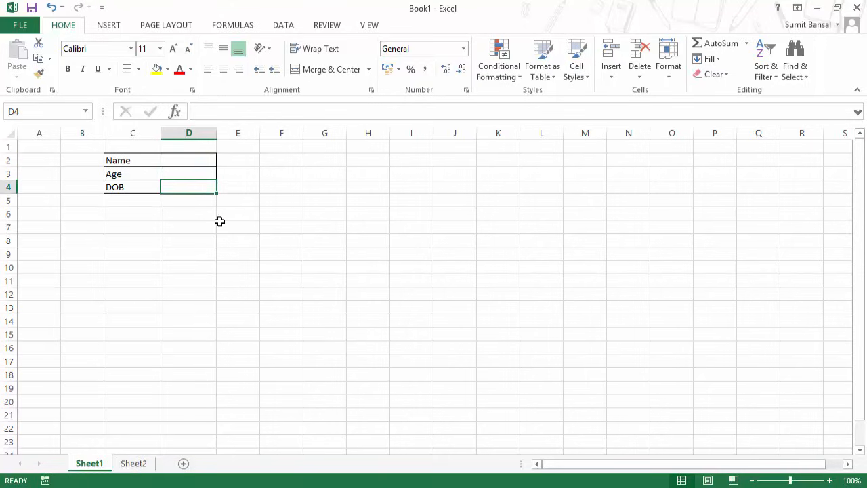
left_click(182, 161)
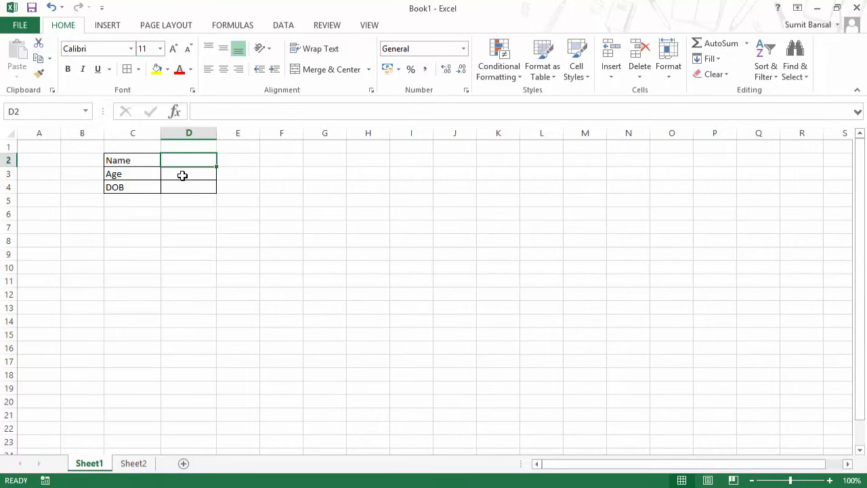
left_click(182, 175)
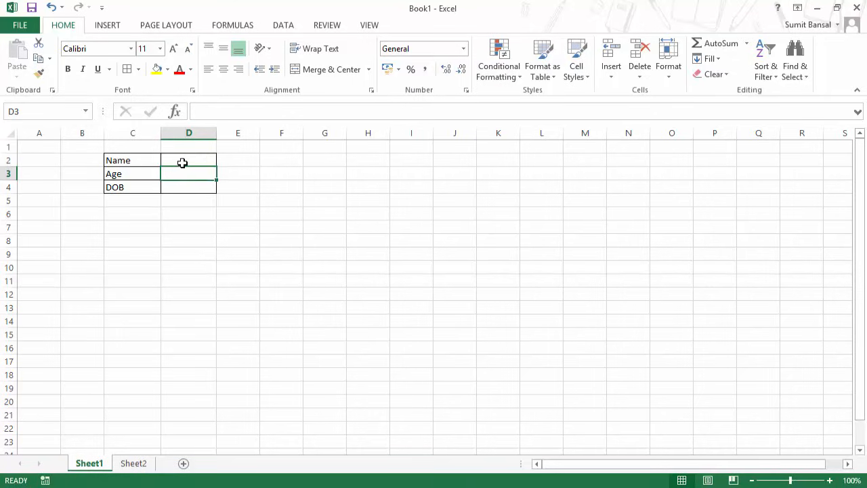
left_click(183, 163)
left_click(184, 175)
left_click_drag(184, 176, 184, 186)
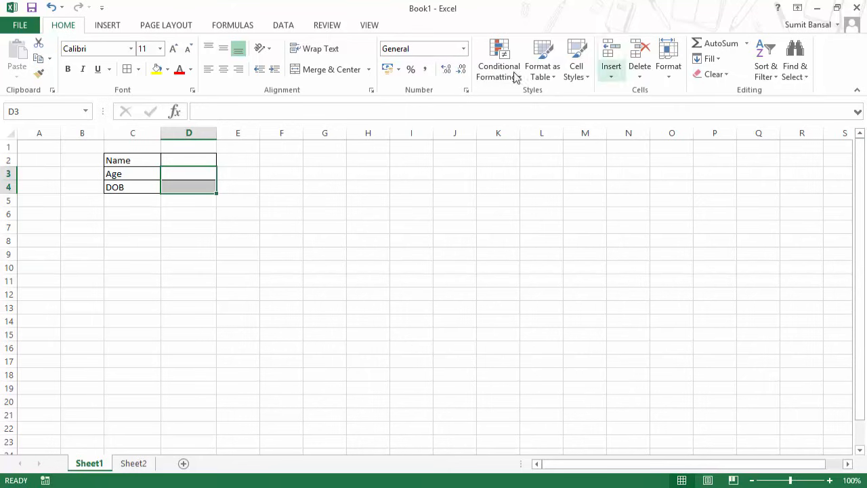
left_click(284, 29)
left_click(572, 80)
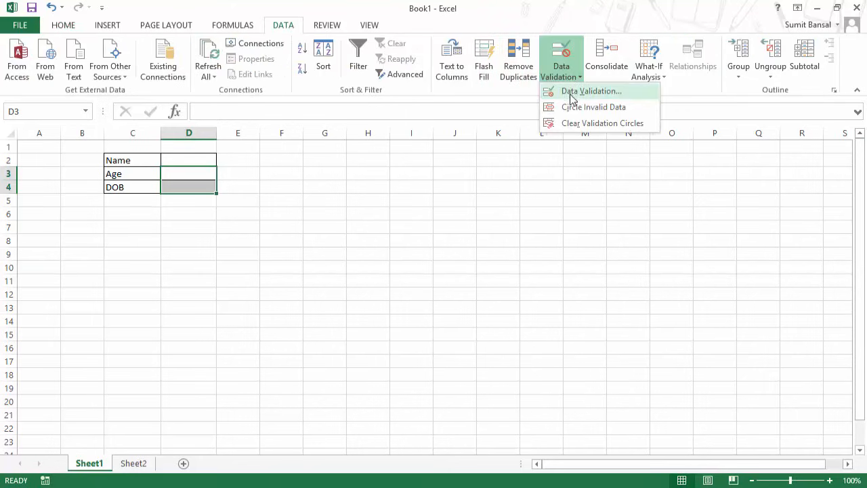
left_click(573, 95)
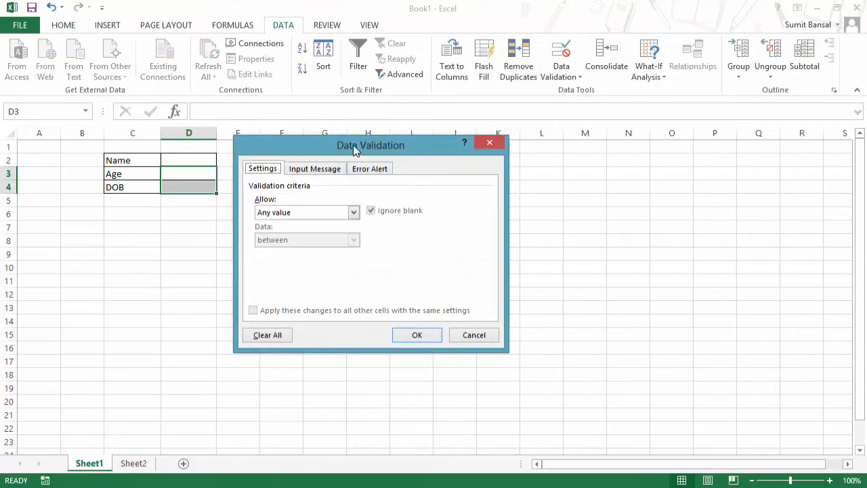
left_click_drag(358, 147, 416, 151)
left_click(352, 213)
left_click(352, 212)
left_click(353, 286)
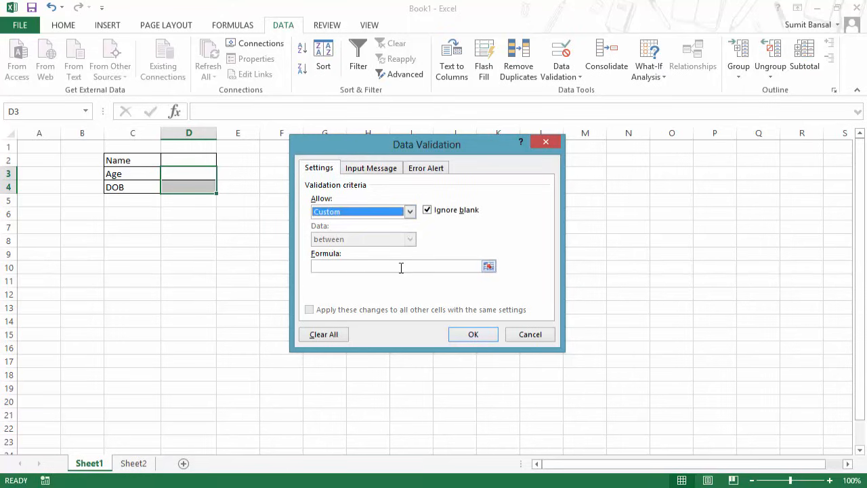
left_click(402, 268)
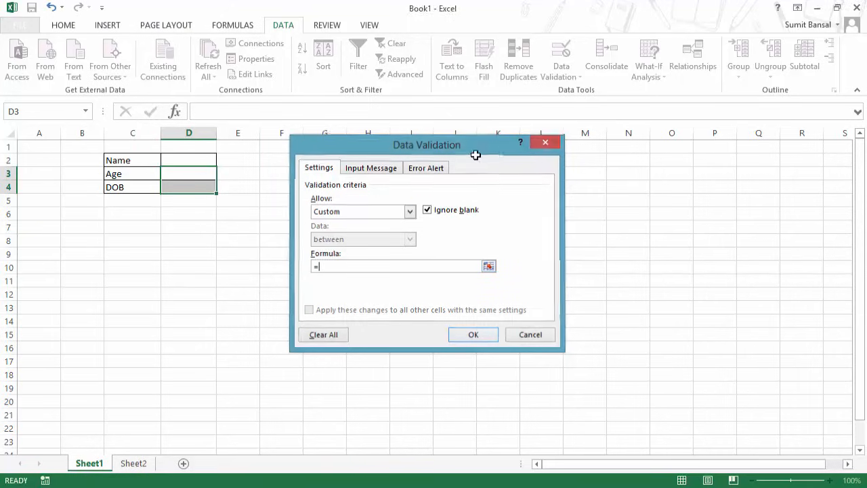
left_click(535, 145)
left_click(289, 176)
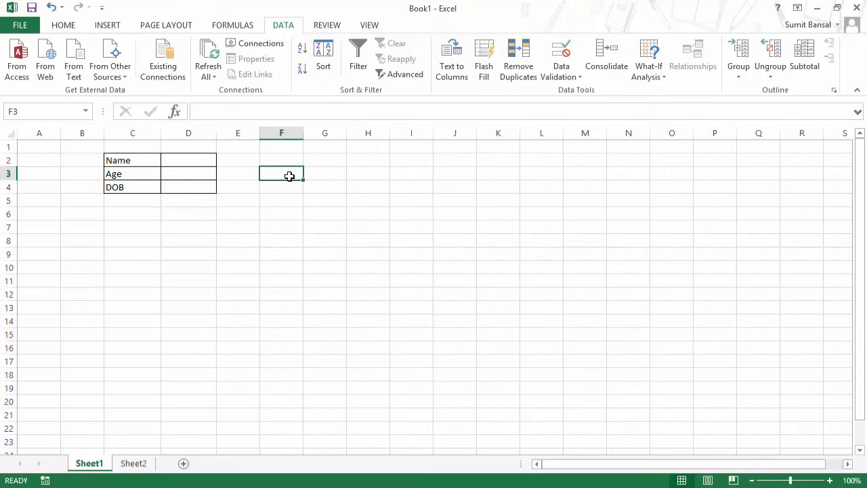
Start the F3 test formula =ISBLANK($D$2 with an absolute reference to the Name cell.
type("=")
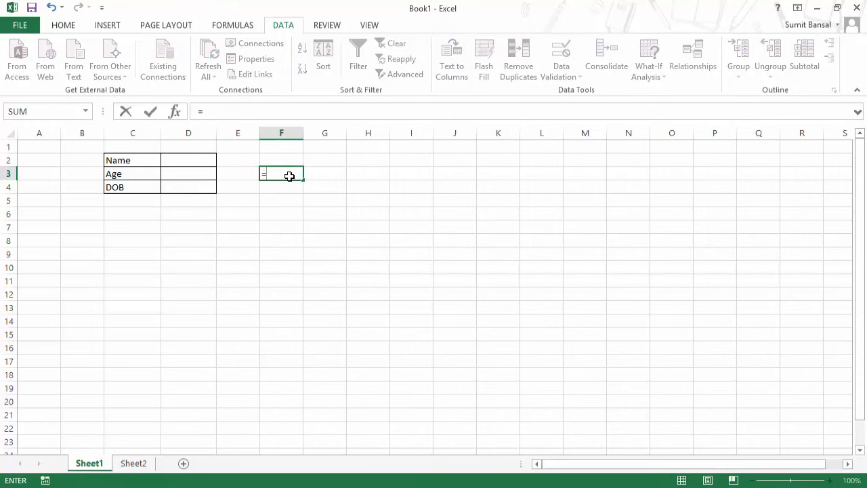
type("ISBLANK(")
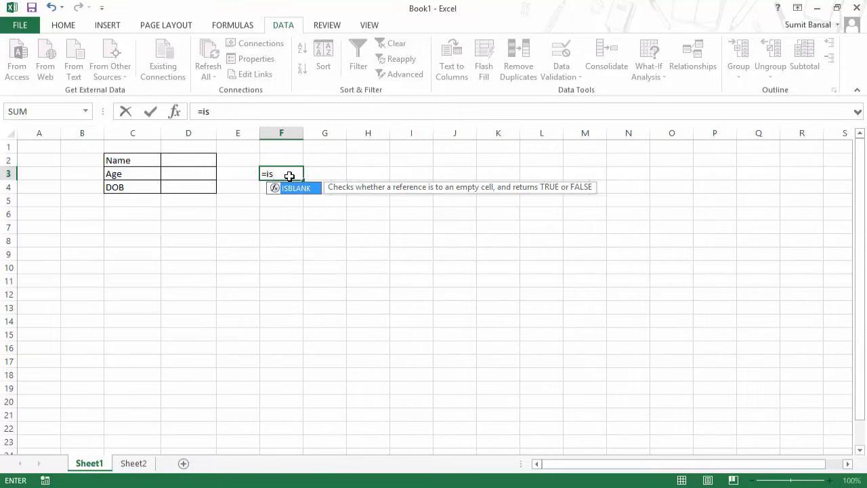
left_click(190, 160)
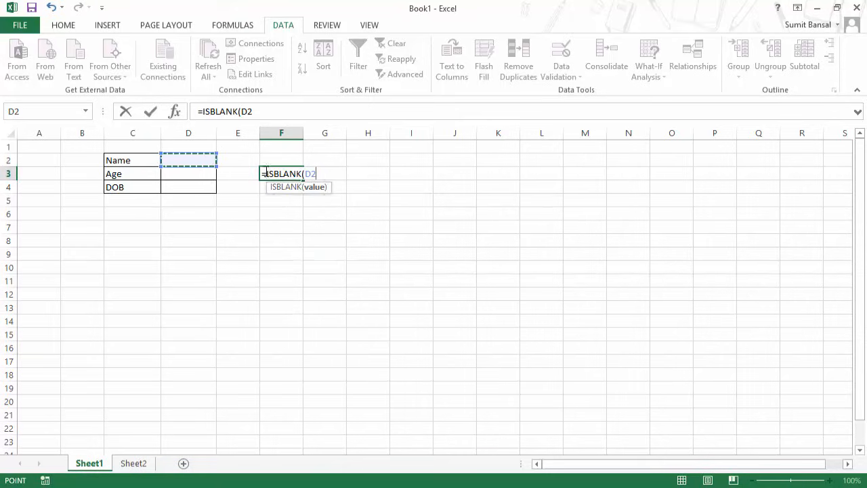
key("F4")
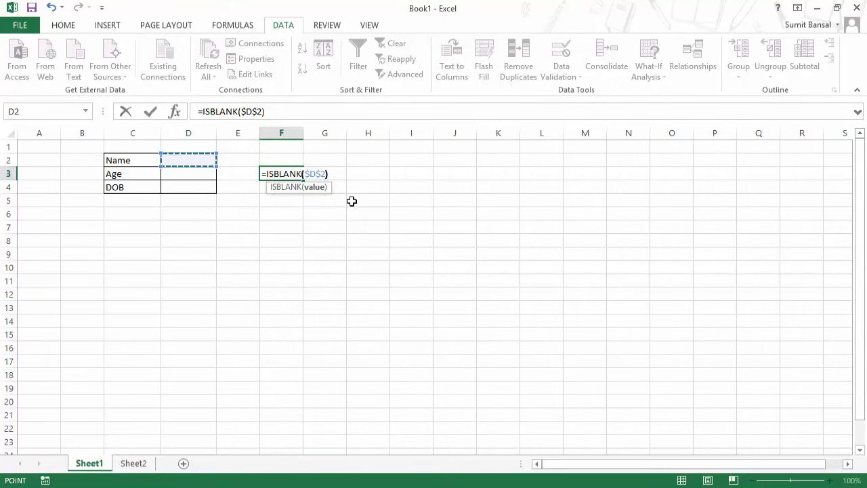
Change F3's formula to =NOT(ISBLANK($D$2)) and copy the formula text.
left_click(265, 174)
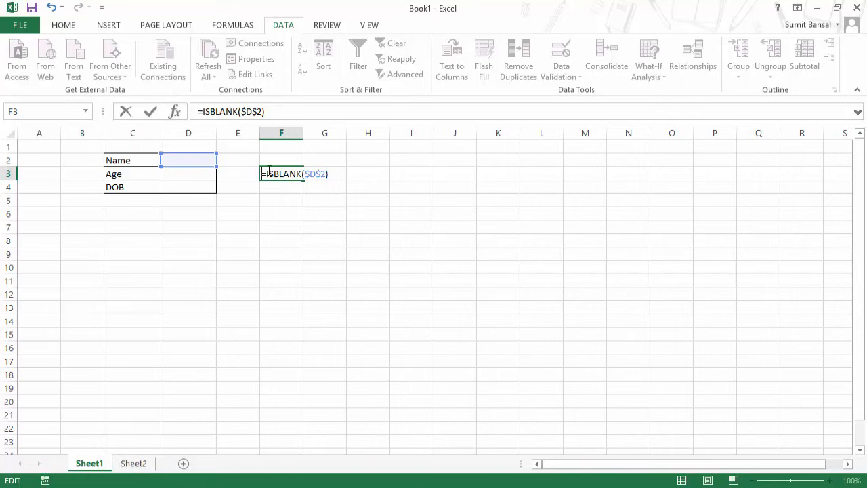
type("Not")
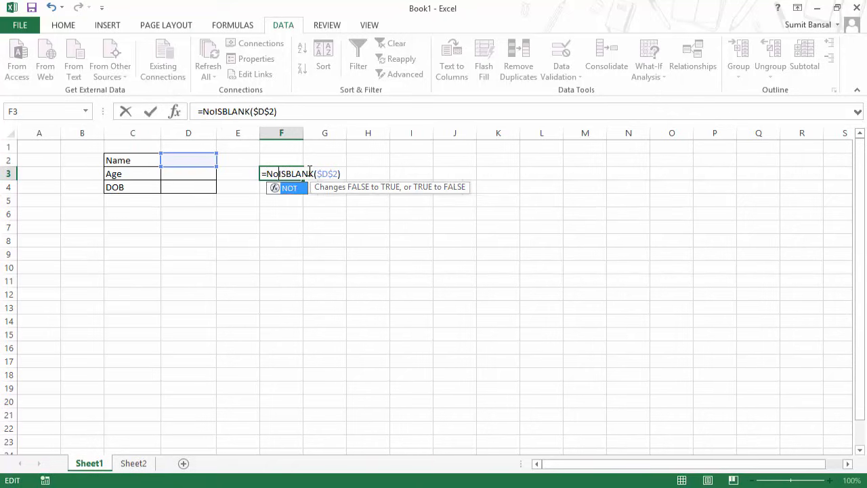
type("(")
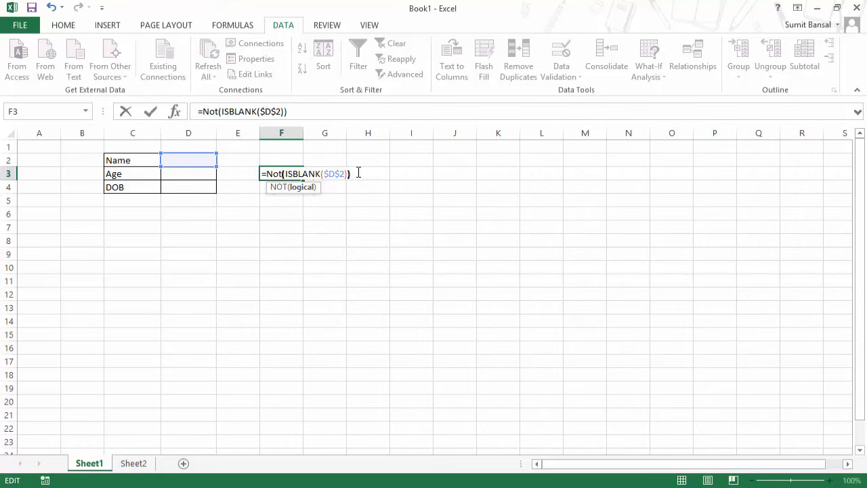
key("End")
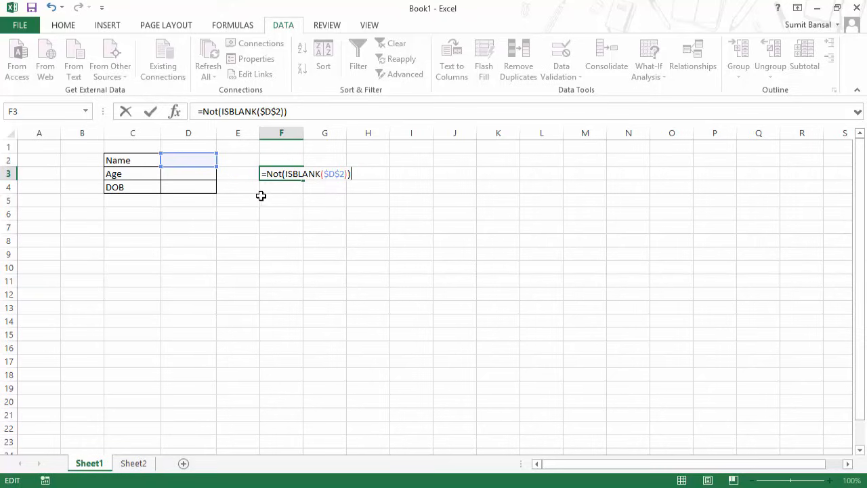
left_click_drag(355, 174, 261, 174)
key("ctrl+c")
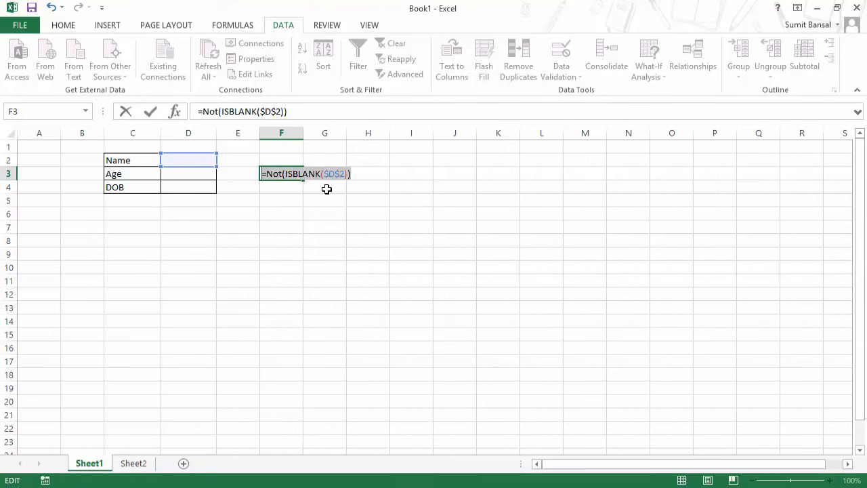
key("Return")
key("Up")
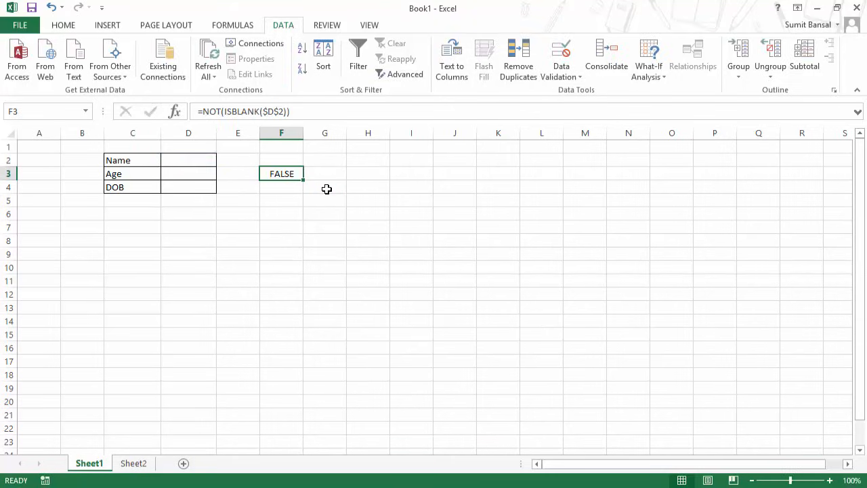
Enter a person's name in the Name cell D2.
left_click(197, 161)
type("Sui")
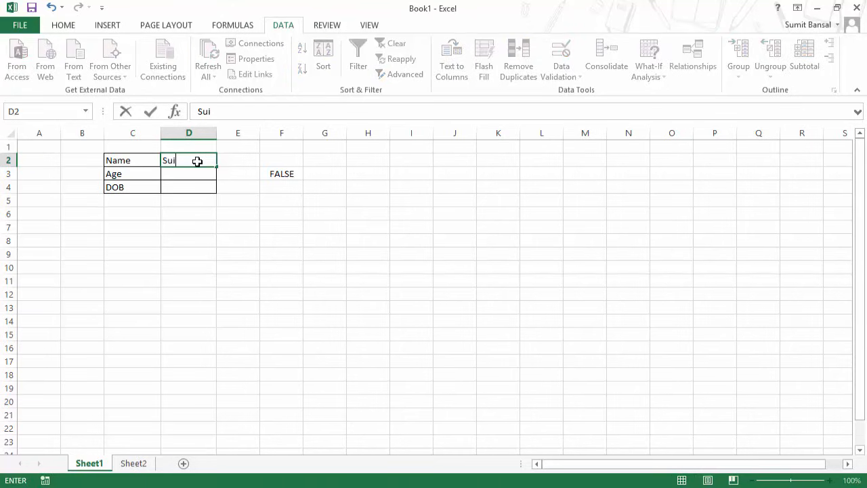
type("mit Bansal")
key("Return")
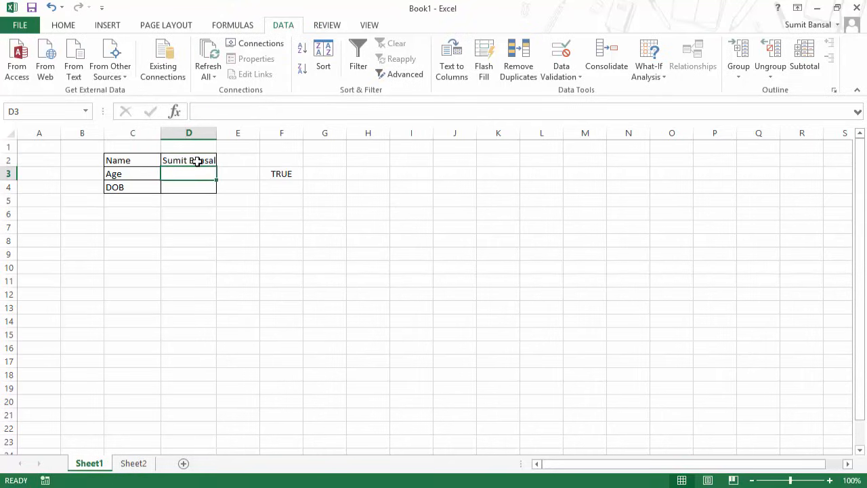
Widen column D and give D3:D4 a Custom validation rule =NOT(ISBLANK($D$2)).
left_click_drag(194, 172, 194, 184)
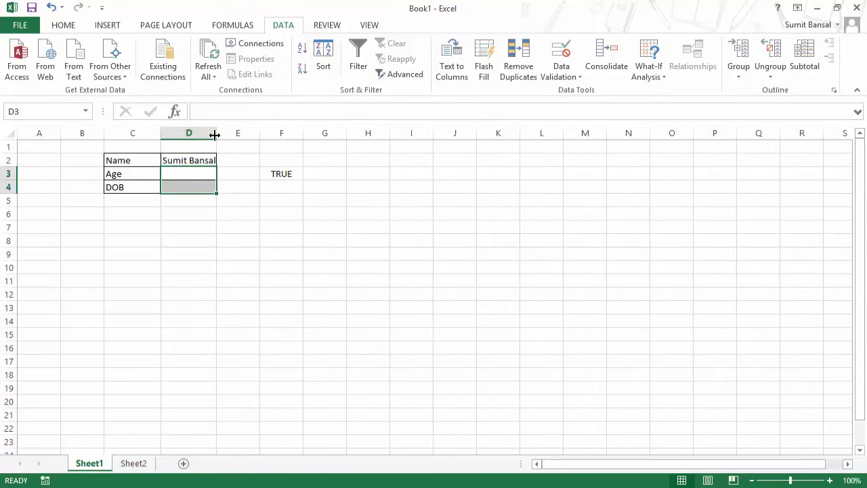
left_click_drag(216, 132, 224, 133)
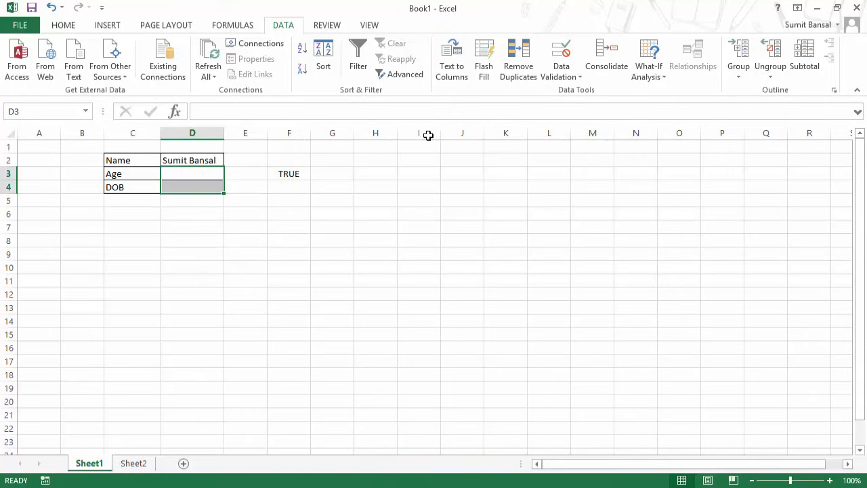
left_click(568, 81)
left_click(571, 89)
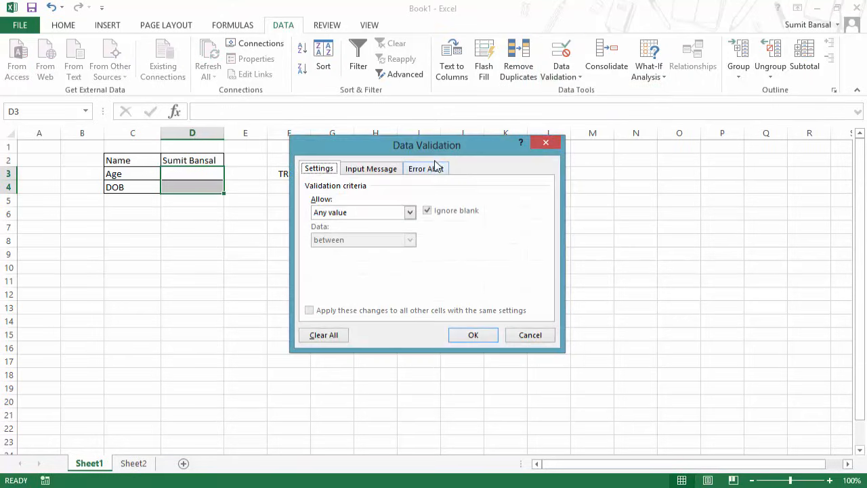
left_click_drag(432, 152, 497, 145)
left_click(437, 206)
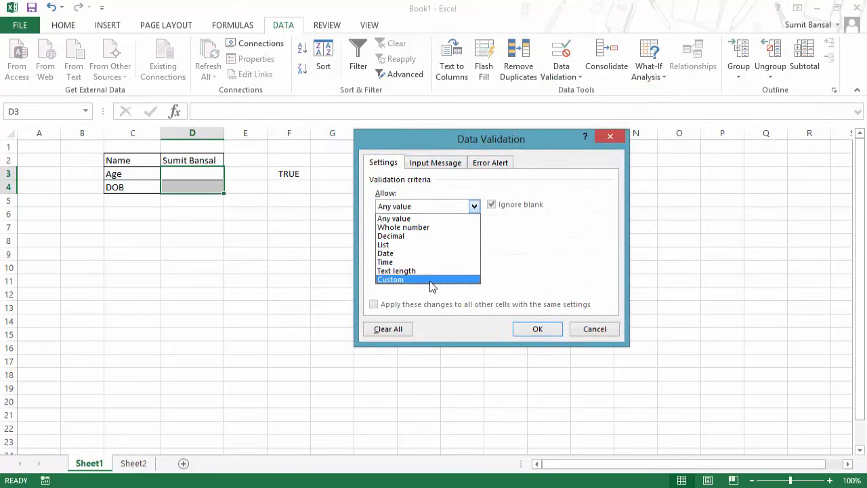
left_click(434, 285)
left_click(422, 261)
key("ctrl+v")
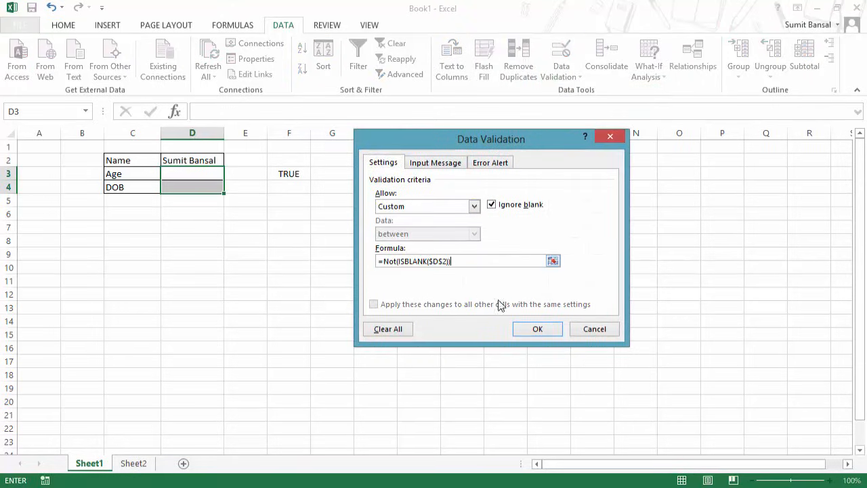
left_click(538, 329)
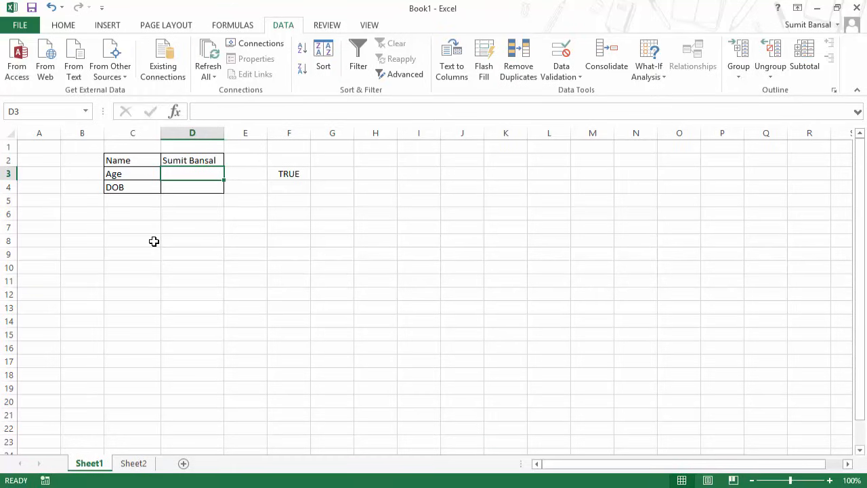
Enter age 30 in D3 and date 01/01/2014 in D4.
type("30")
key("Return")
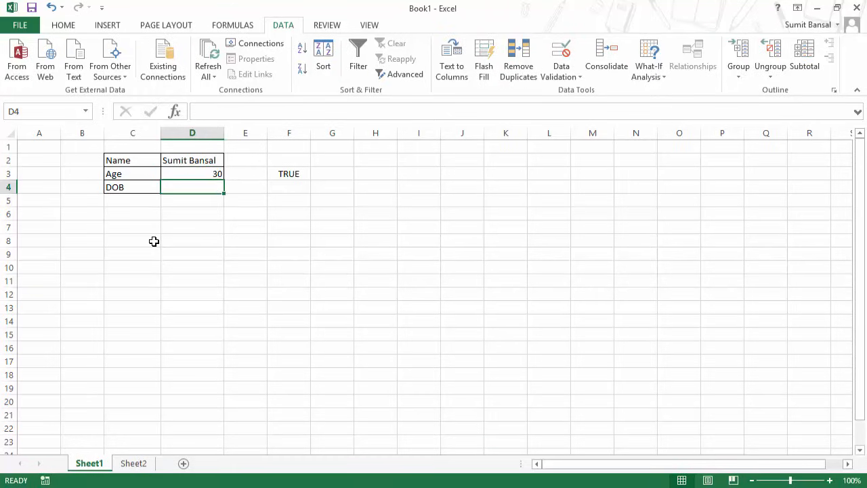
type("01")
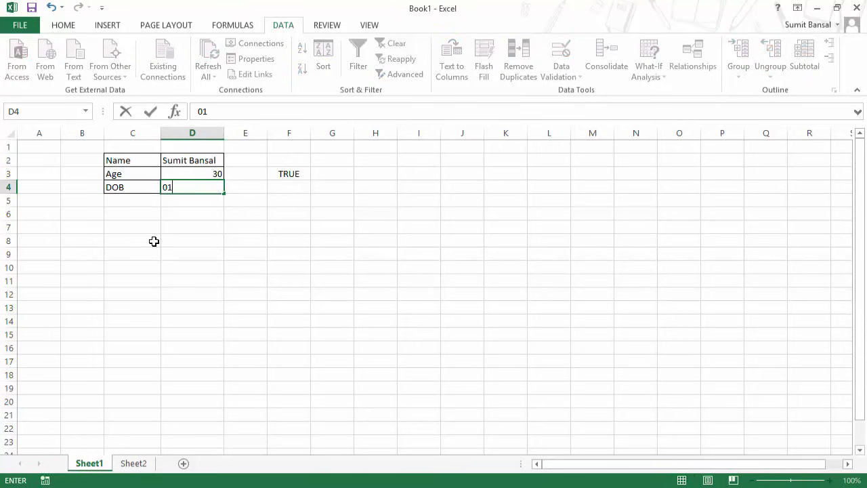
type("/01/2014")
key("ctrl+Return")
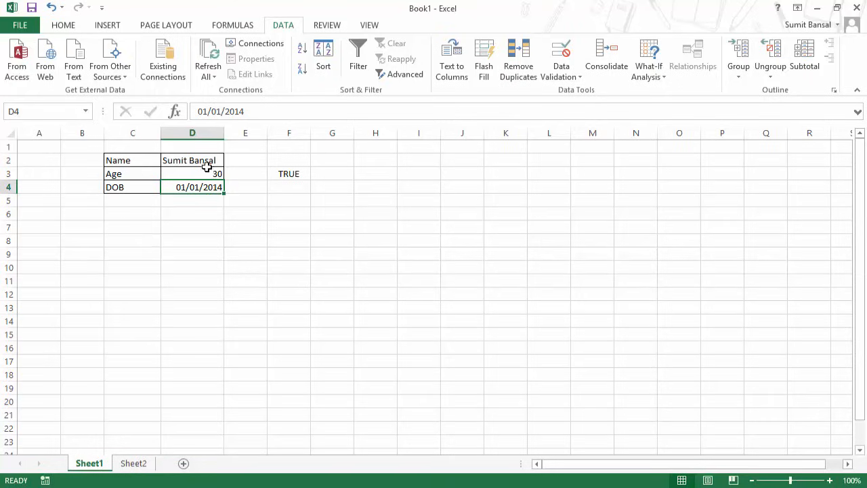
Clear D2:D4, enter 30 in D3 with D2 blank, and reselect D3:D4.
left_click_drag(208, 172, 211, 189)
key("Delete")
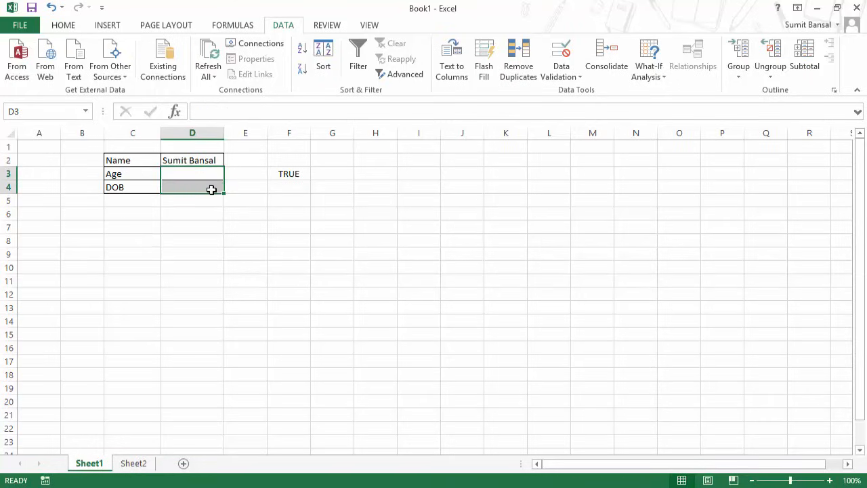
left_click(205, 157)
key("Delete")
key("Return")
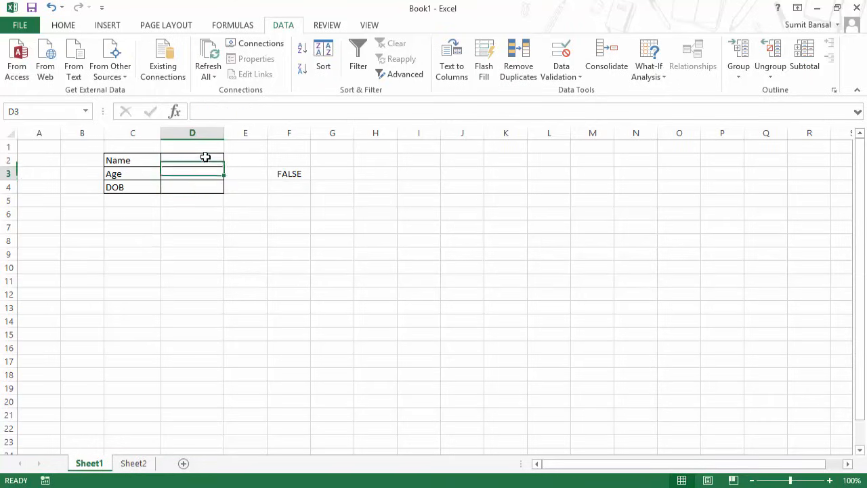
type("30")
key("Return")
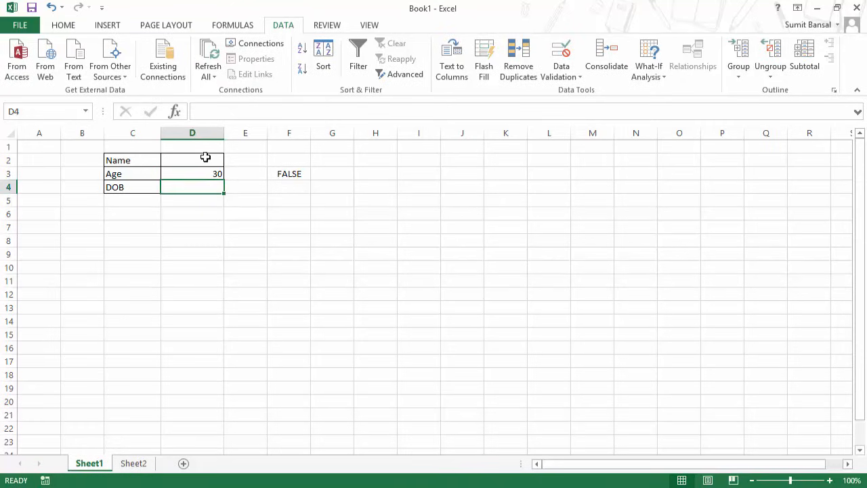
key("Up")
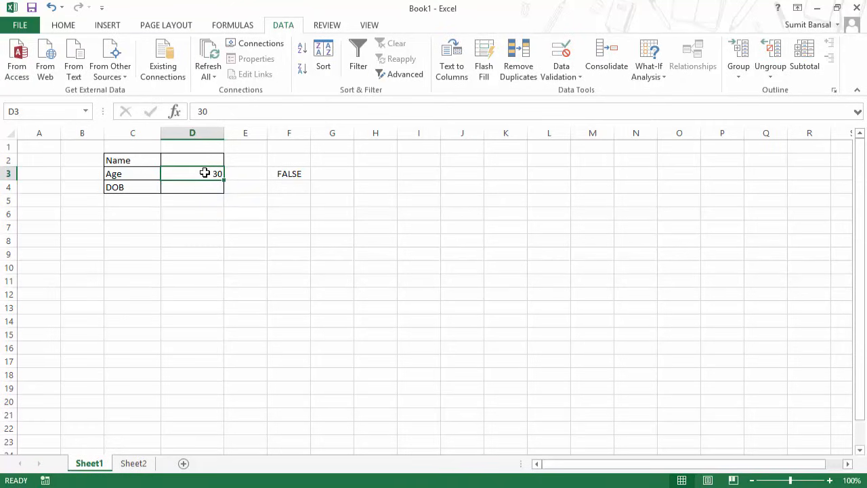
left_click_drag(205, 172, 204, 184)
Turn off Ignore blank in the D3:D4 validation rule, keeping its NOT(ISBLANK) formula.
left_click(569, 77)
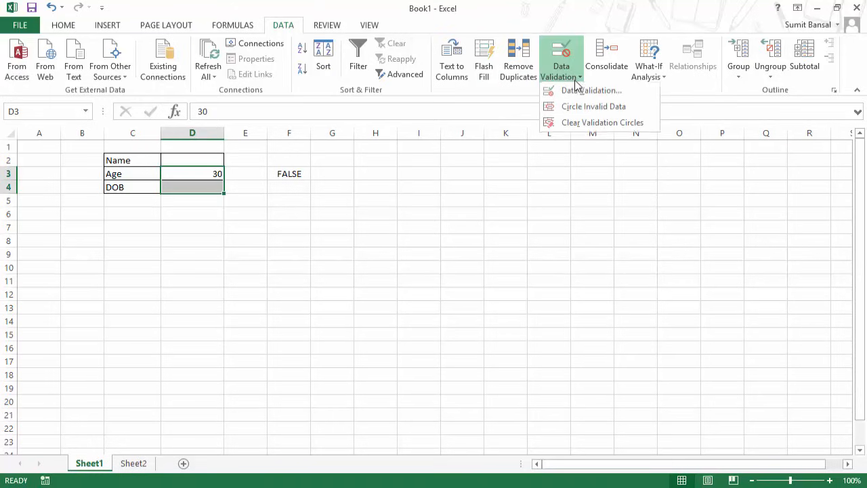
left_click(584, 89)
left_click(489, 164)
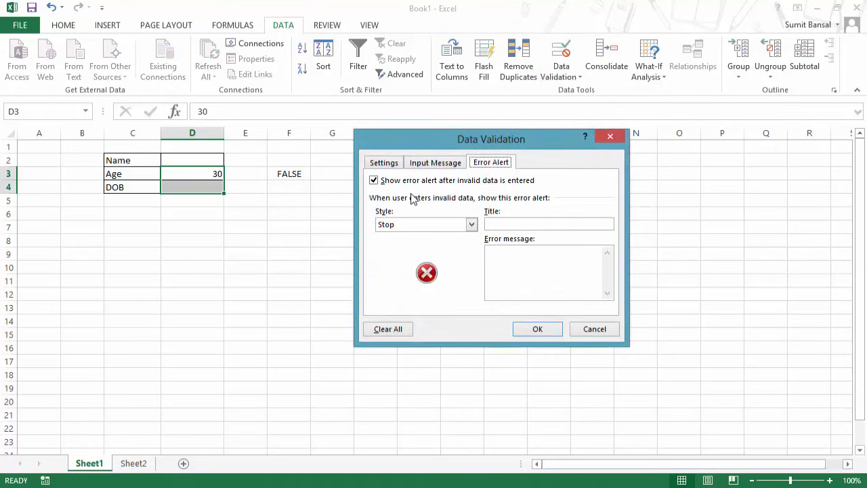
left_click(390, 164)
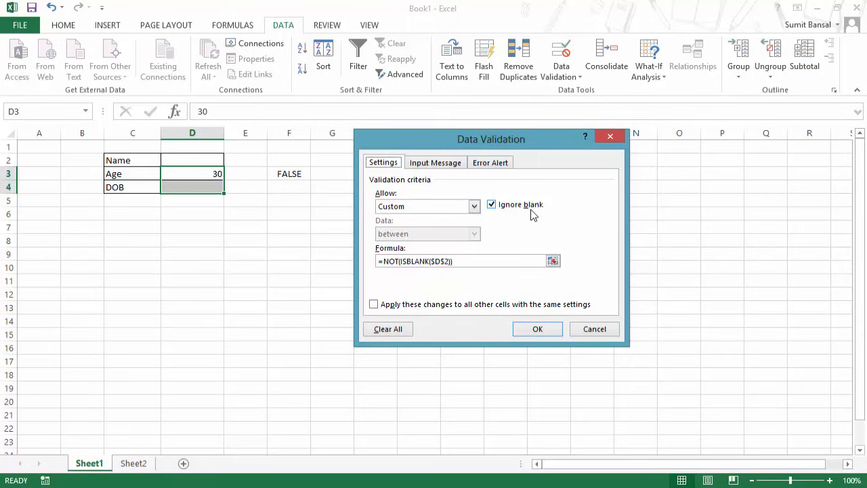
left_click(492, 206)
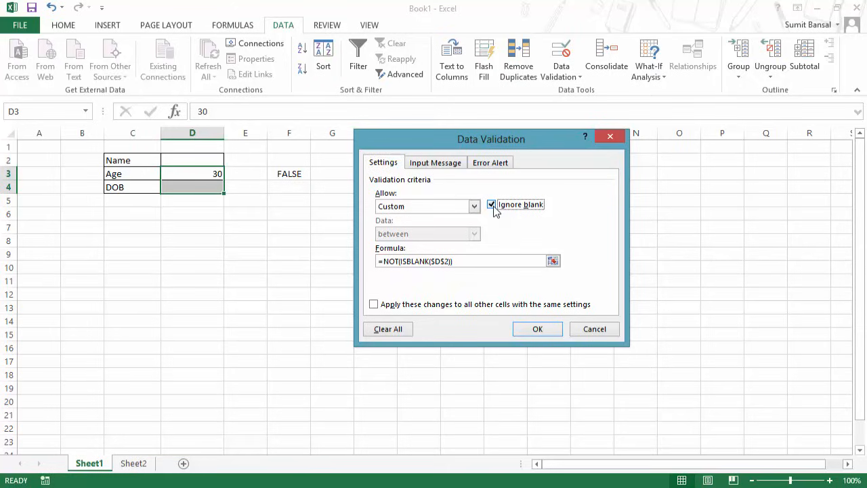
left_click(537, 330)
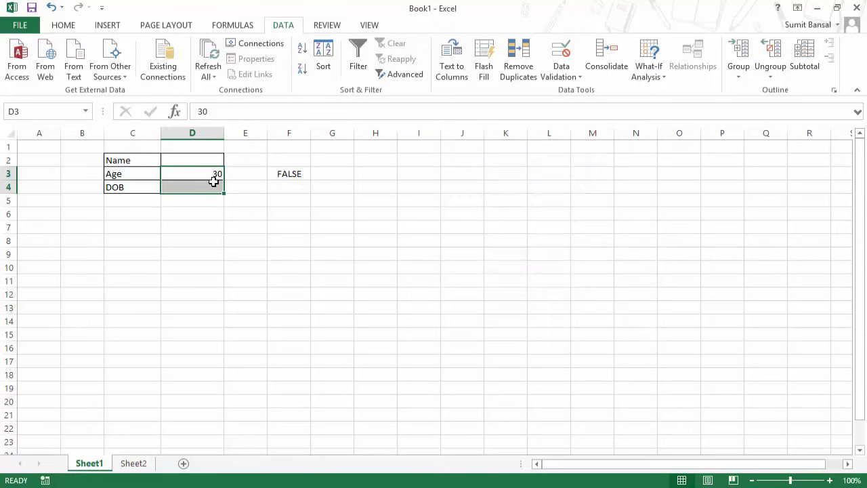
Re-enter 30 in D3 and cancel the validation error so D3 stays empty.
left_click(210, 175)
key("Delete")
type("30")
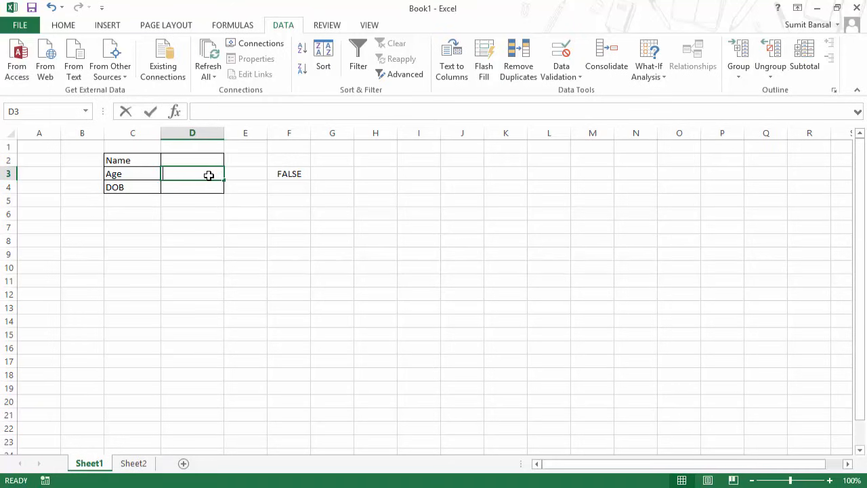
key("Return")
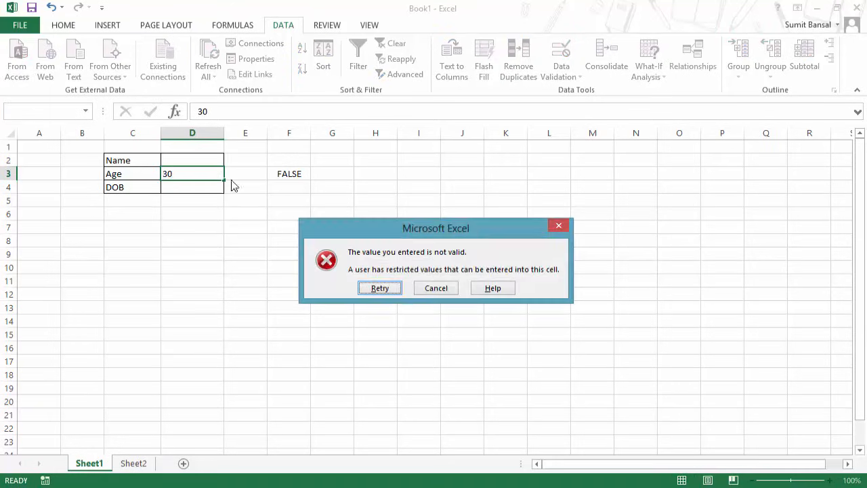
left_click(438, 289)
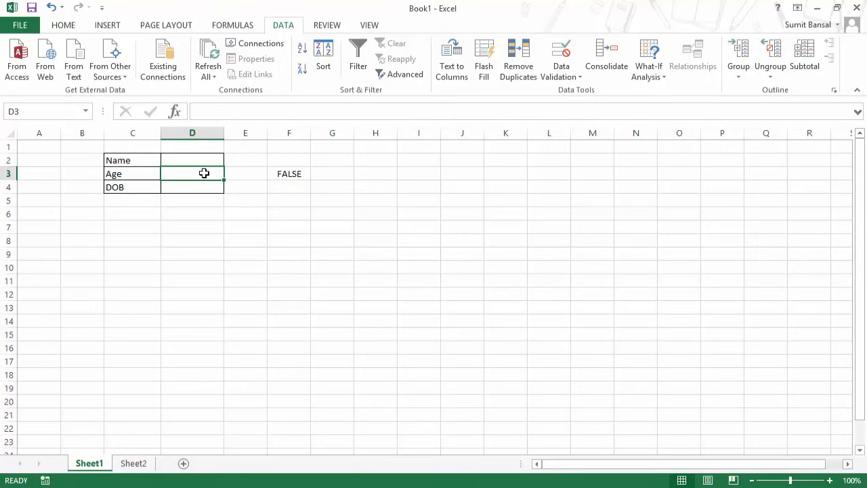
left_click_drag(204, 174, 205, 182)
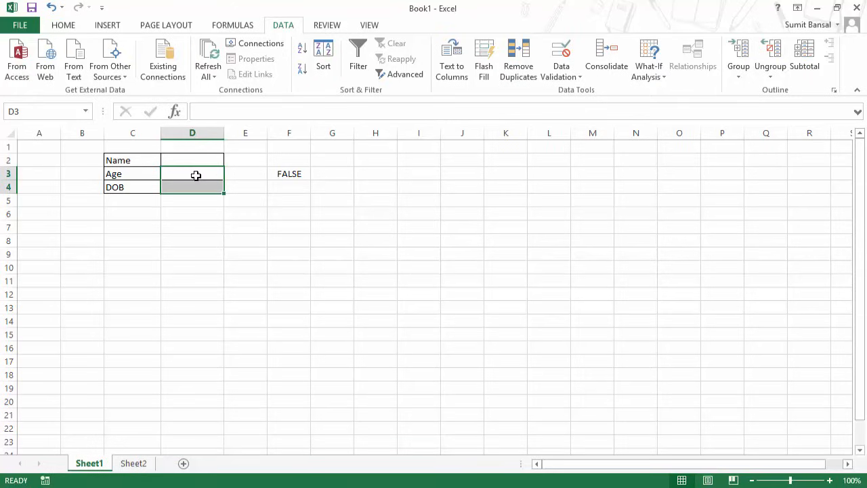
left_click(196, 176)
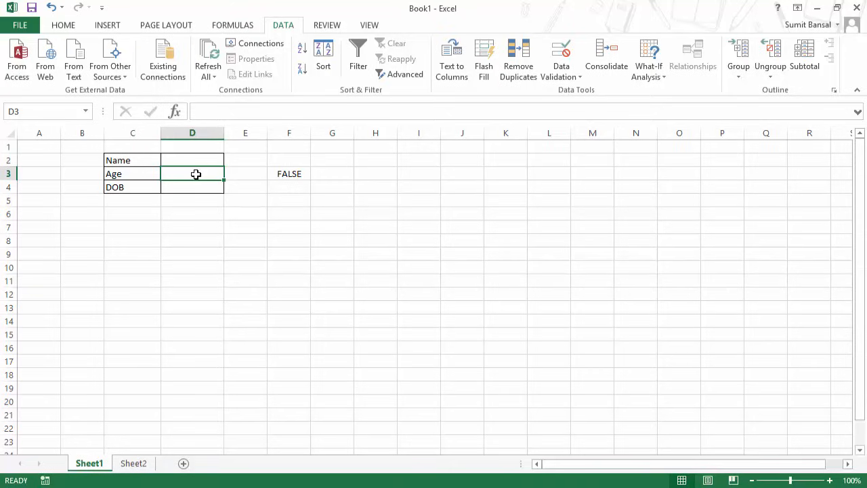
Put IF($D$3>1,IF($D$3<100,True,False)), in front of F3's NOT(ISBLANK($D$2)) check.
left_click(283, 174)
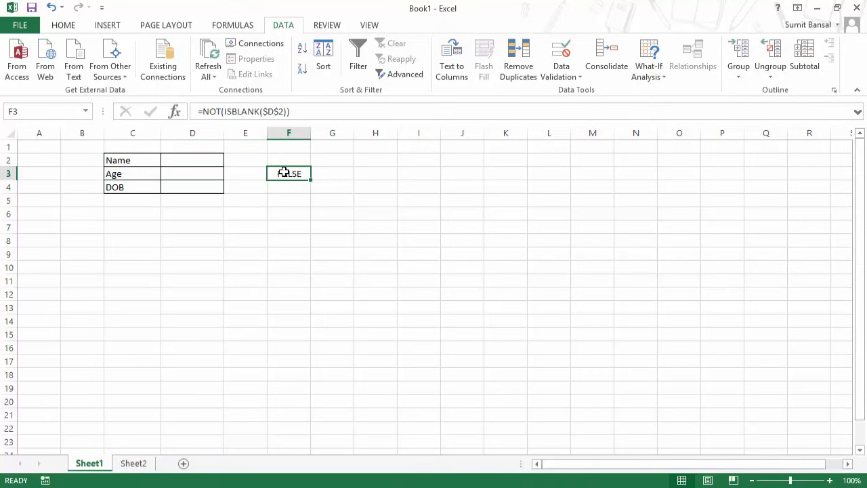
double_click(283, 173)
left_click_drag(276, 174, 362, 169)
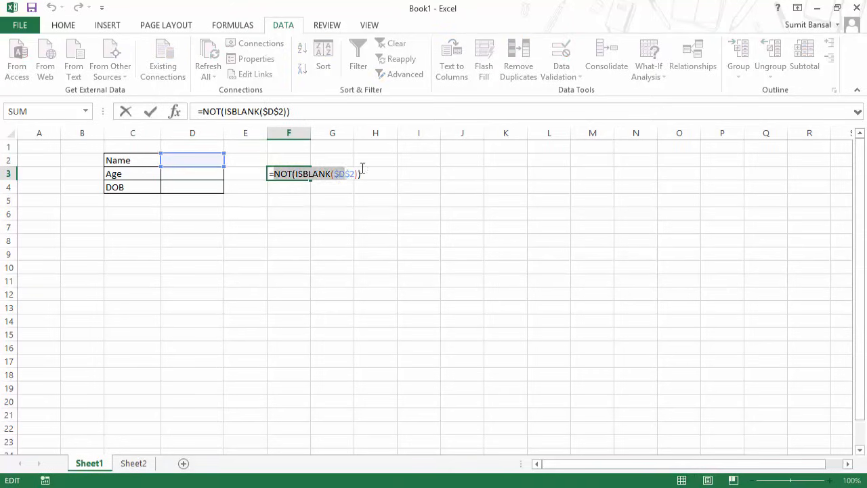
left_click(276, 174)
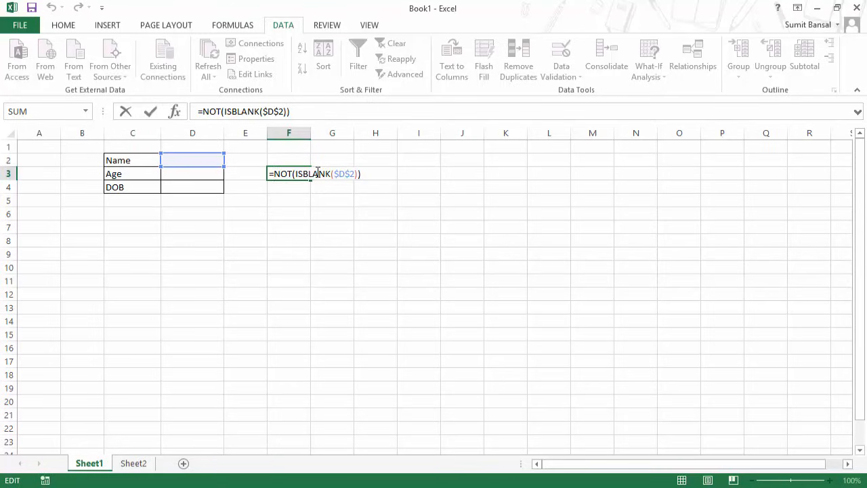
type("IF(")
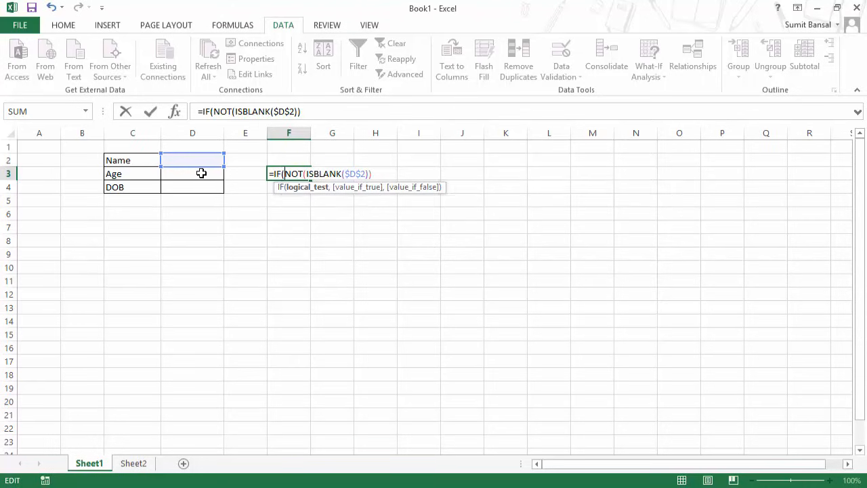
left_click(200, 174)
key("F4")
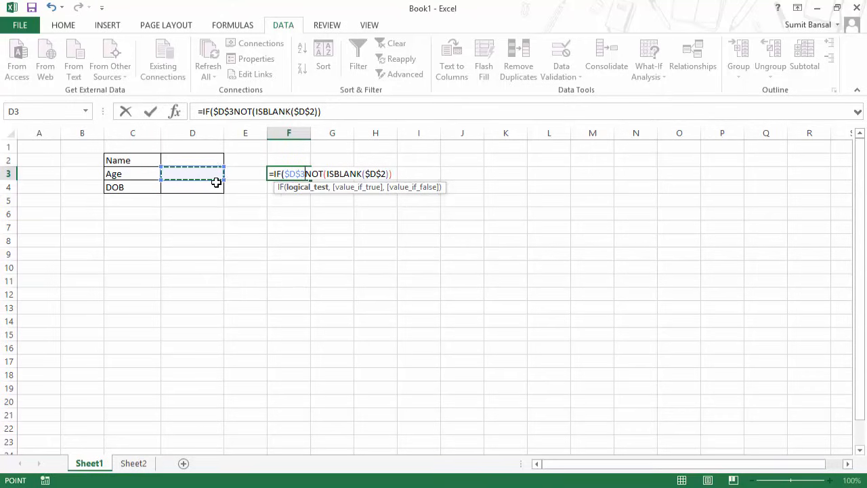
type(">1")
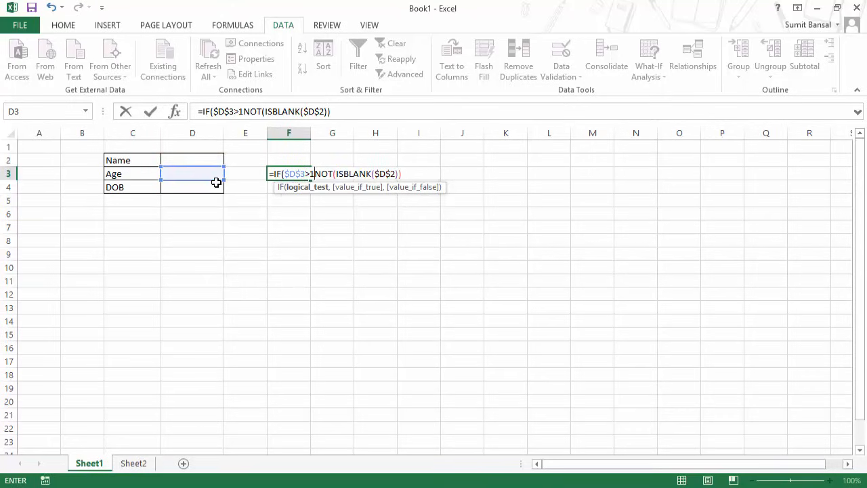
type(",IF(")
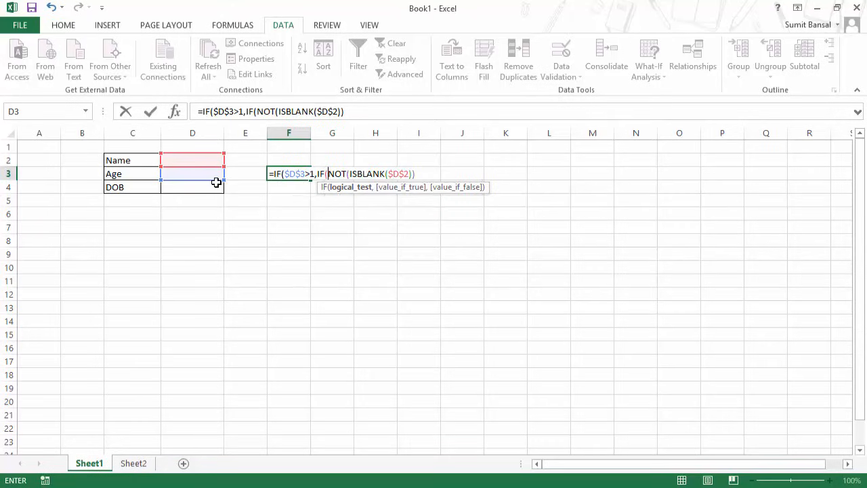
left_click(208, 177)
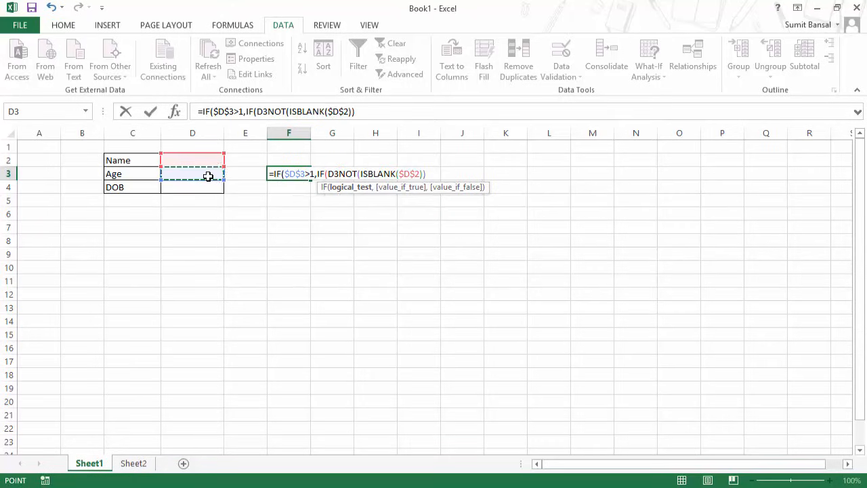
key("F4")
type("<")
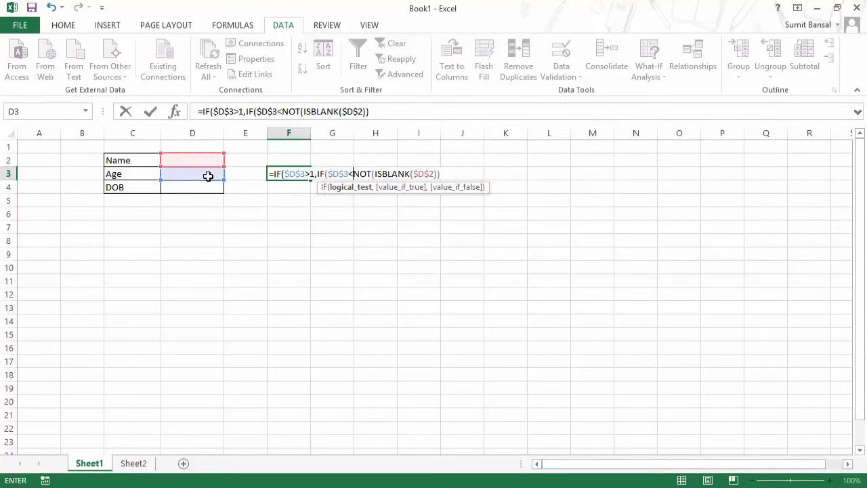
type("100,")
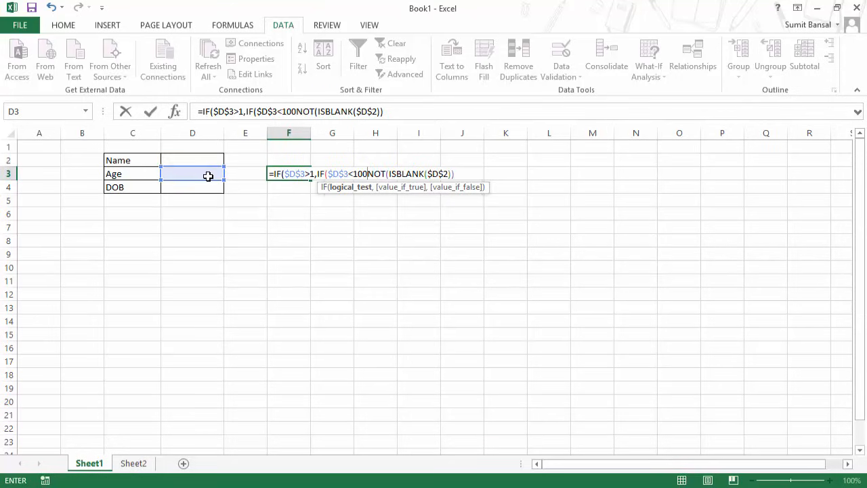
type("True")
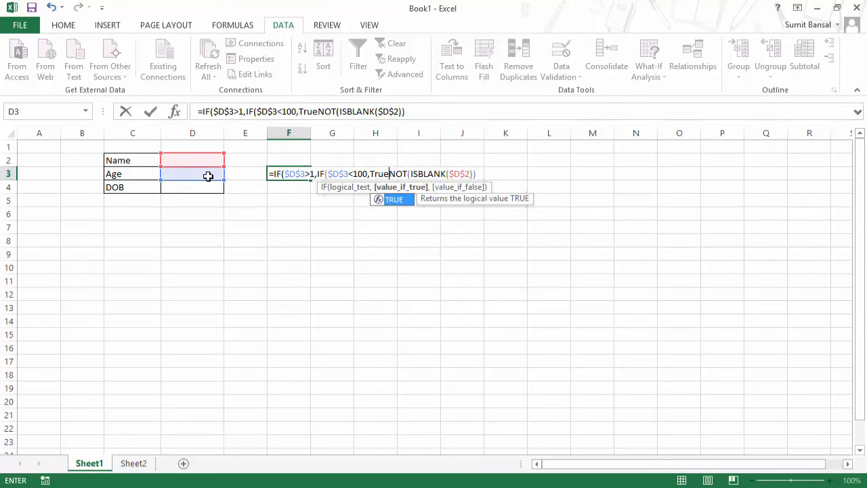
type(",False")
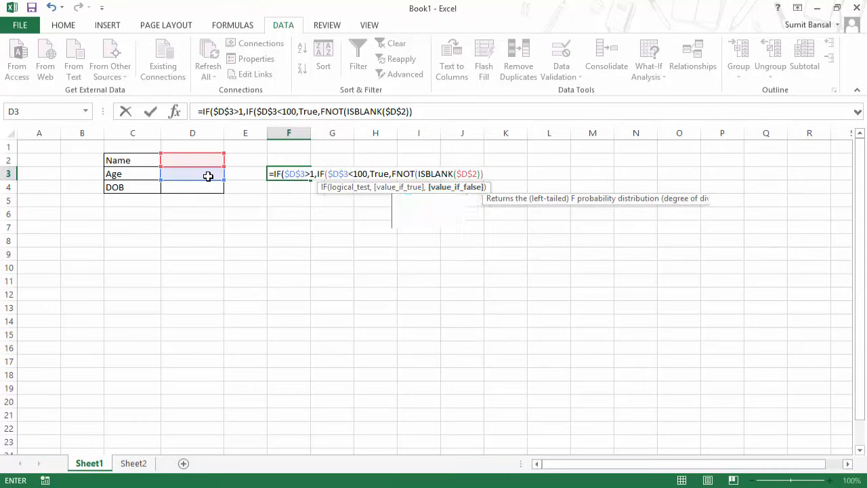
type("),")
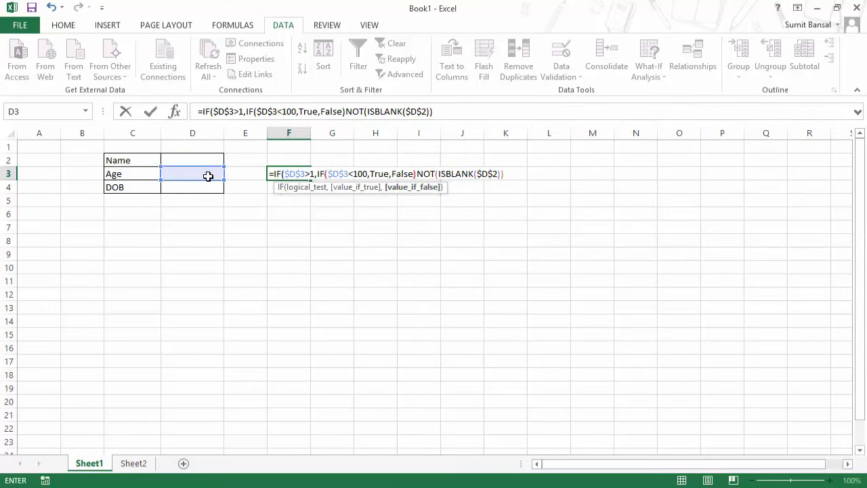
Wrap both checks in And() and fix the parentheses to complete F3's formula.
left_click(274, 175)
type("And(")
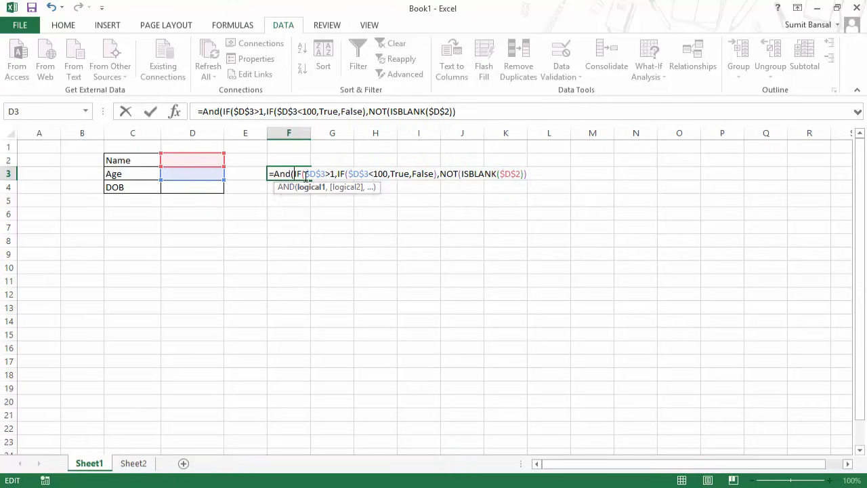
left_click(537, 173)
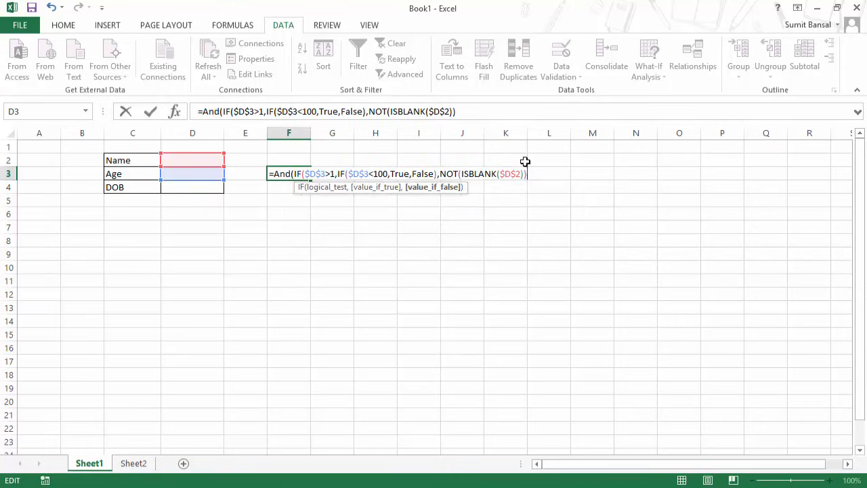
left_click(332, 174)
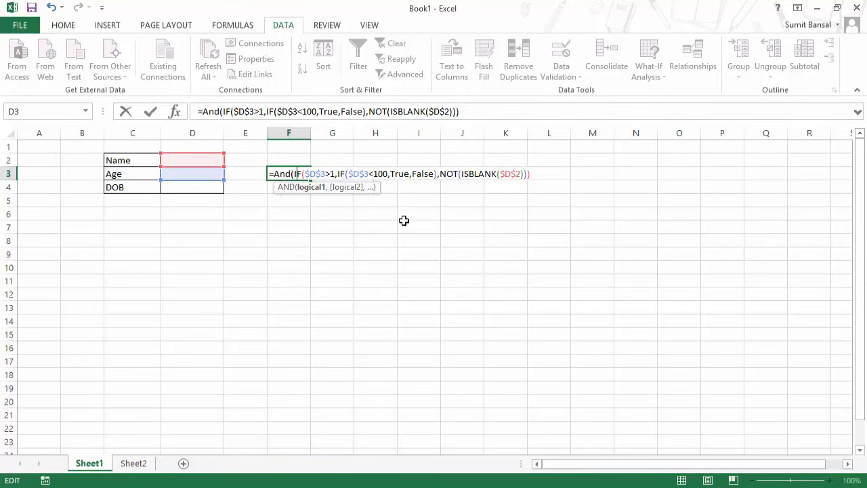
key("Right")
key("Right")
key("Right")
key("Right")
key("Right")
key("Right")
key("Right")
key("Right")
key("Right")
key("Right")
key("Right")
key("Right")
key("Right")
key("Right")
key("Right")
key("Right")
key("Right")
key("Right")
key("Right")
key("Right")
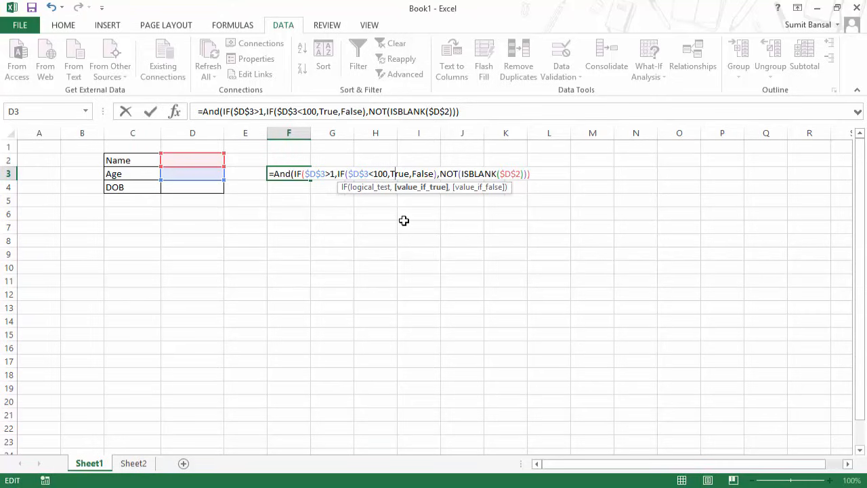
key("Right")
key("Right")
key("Right")
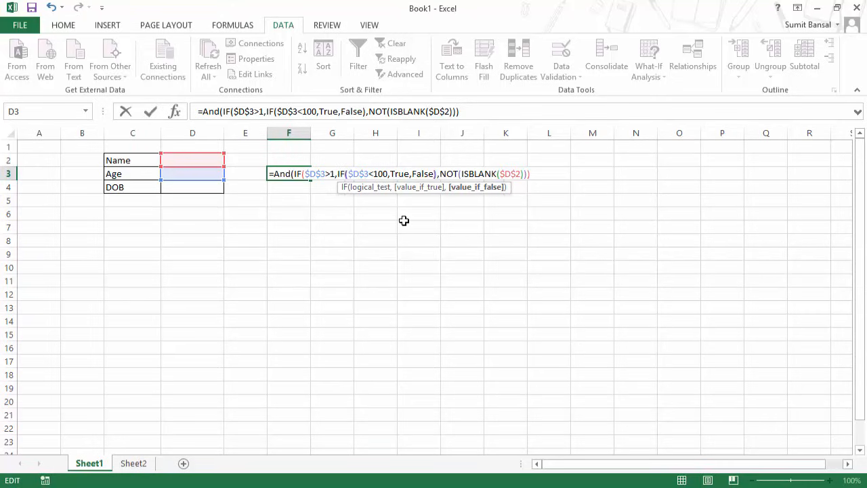
key("Right")
key("Right")
key("Right")
key("Right")
key("Left")
type(")")
key("Right")
key("Right")
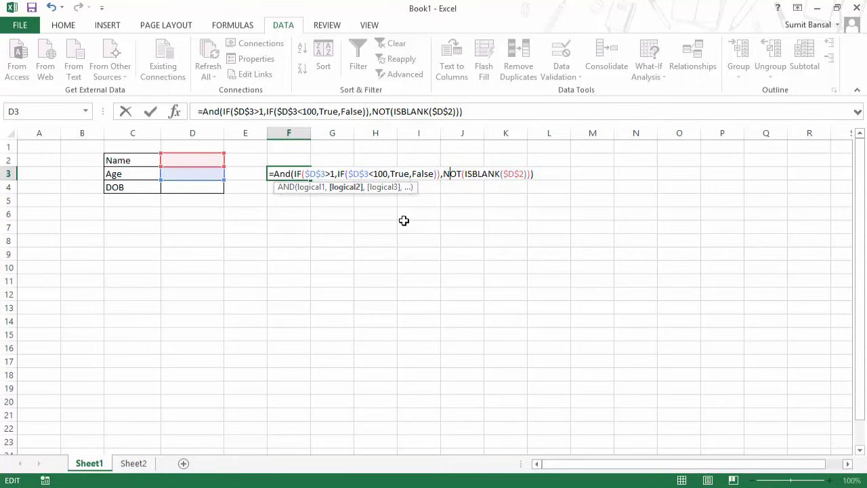
key("Right")
key("Right")
key("Right")
key("Right")
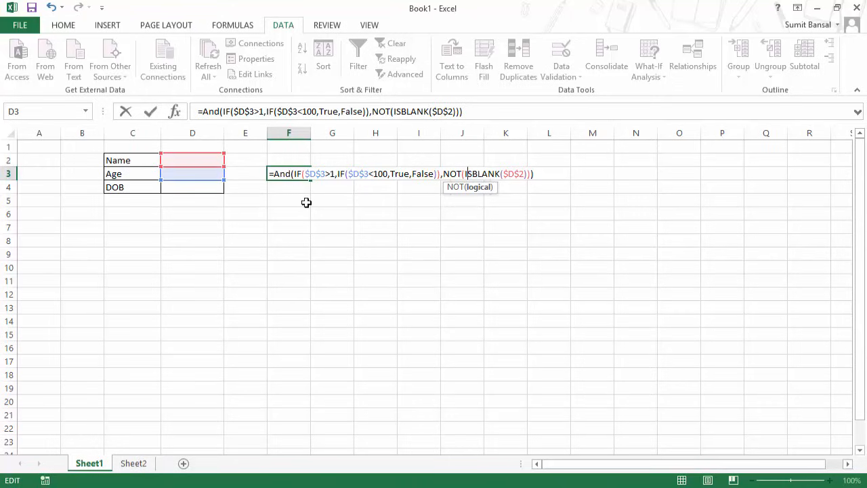
key("Return")
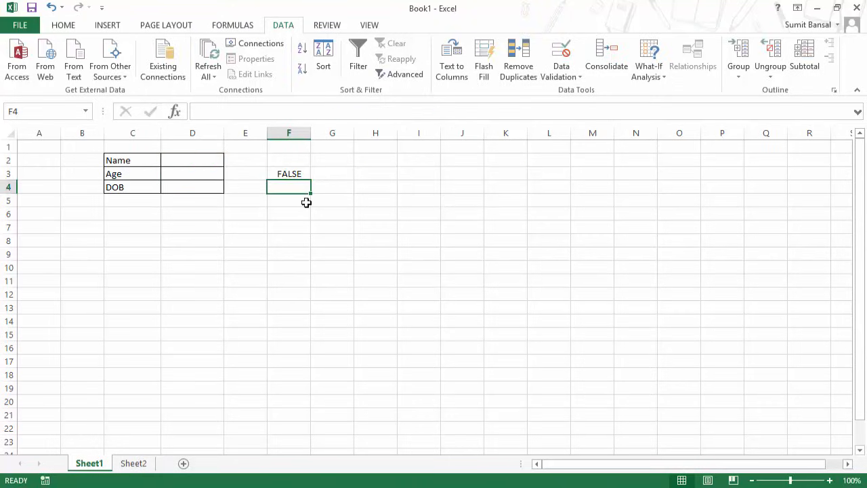
Enter a person's full name in the Name cell D2.
key("Up")
key("Left")
key("Left")
key("Up")
type("Sumit")
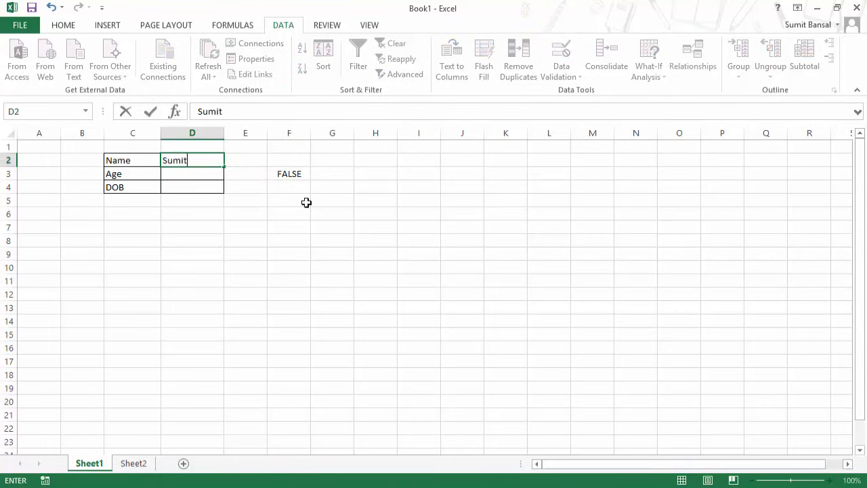
type(" Bansal")
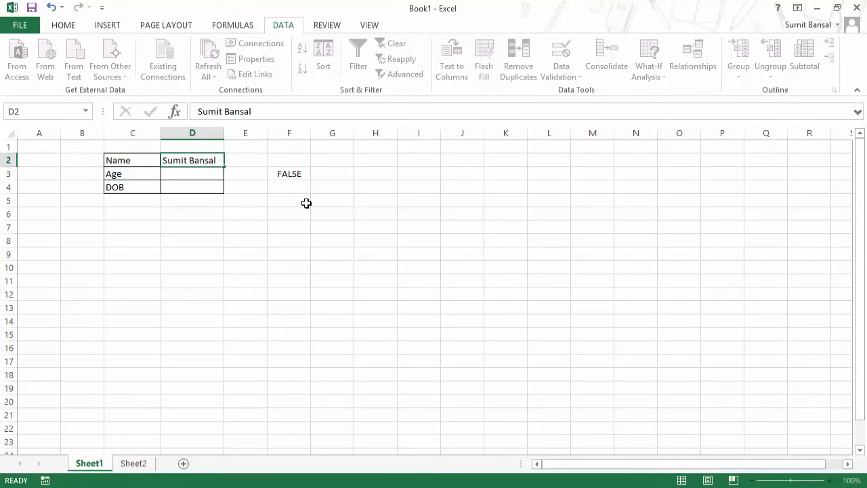
key("Return")
key("Up")
Enter 30 as the age in D3.
left_click(197, 177)
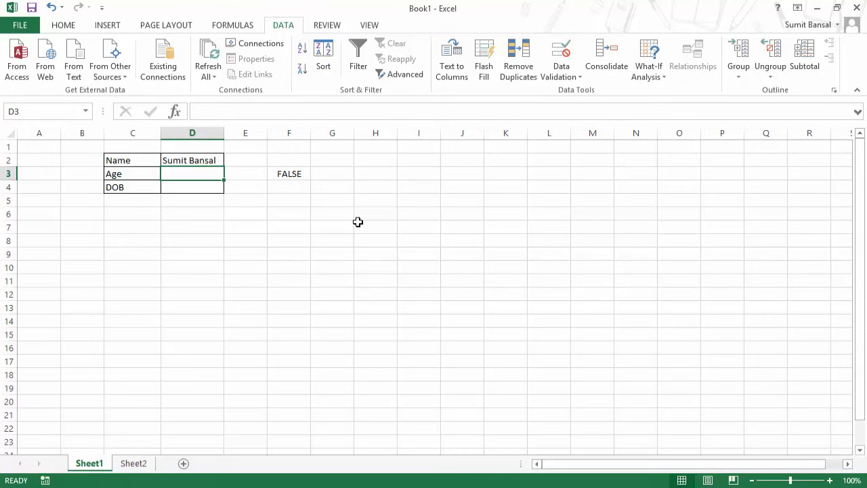
type("30")
key("Return")
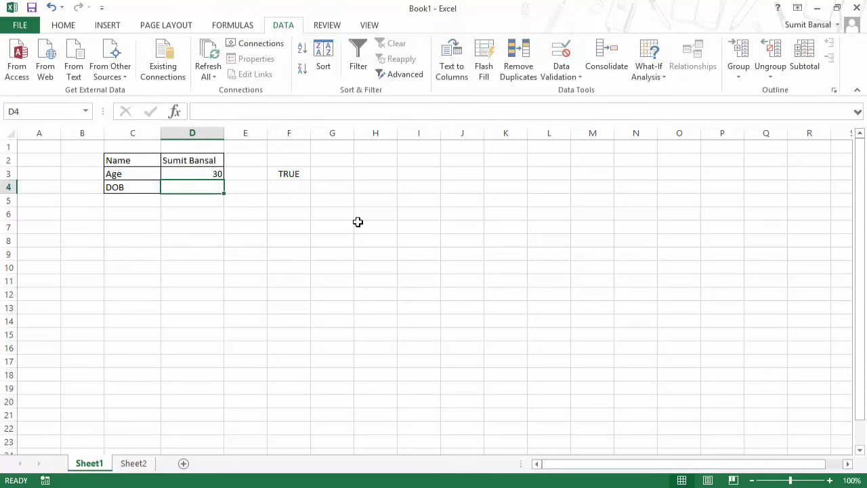
key("Up")
Copy the text of F3's AND check formula.
double_click(296, 173)
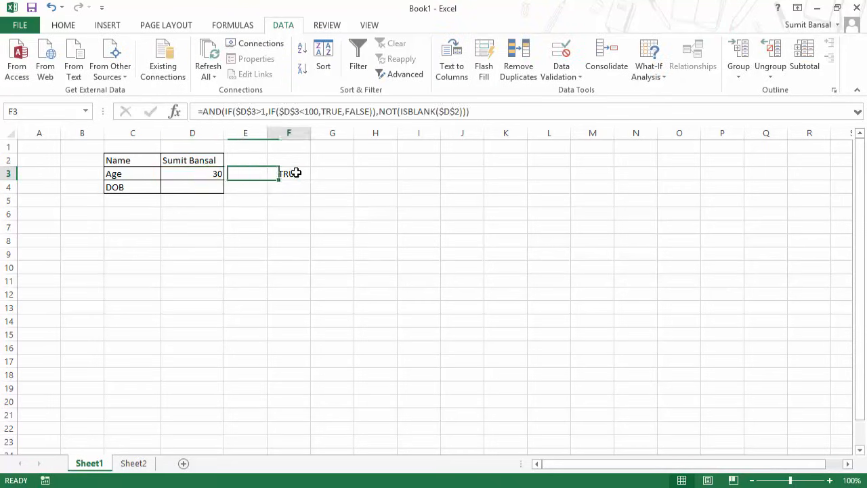
left_click_drag(551, 173, 270, 173)
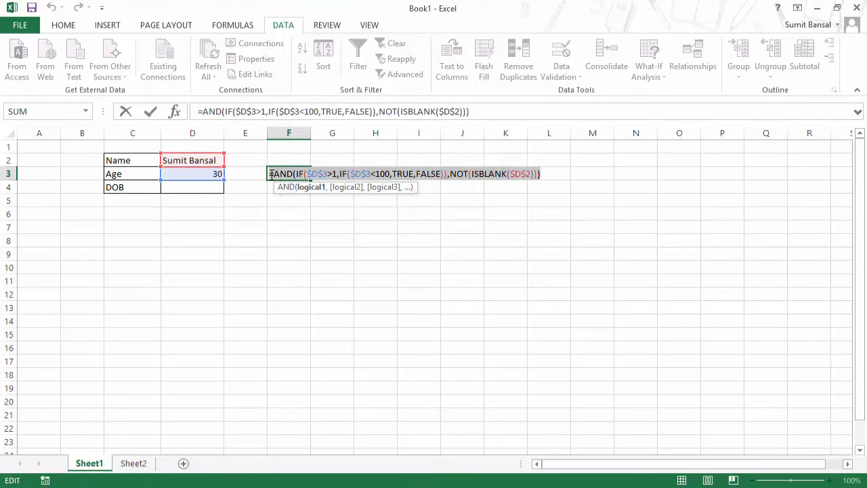
key("Escape")
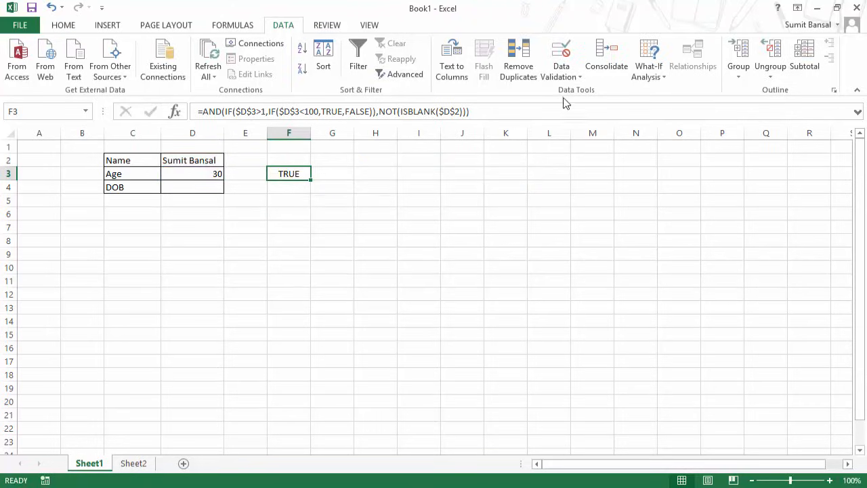
Replace D3's Custom validation formula with the copied AND age-and-name formula.
left_click(201, 174)
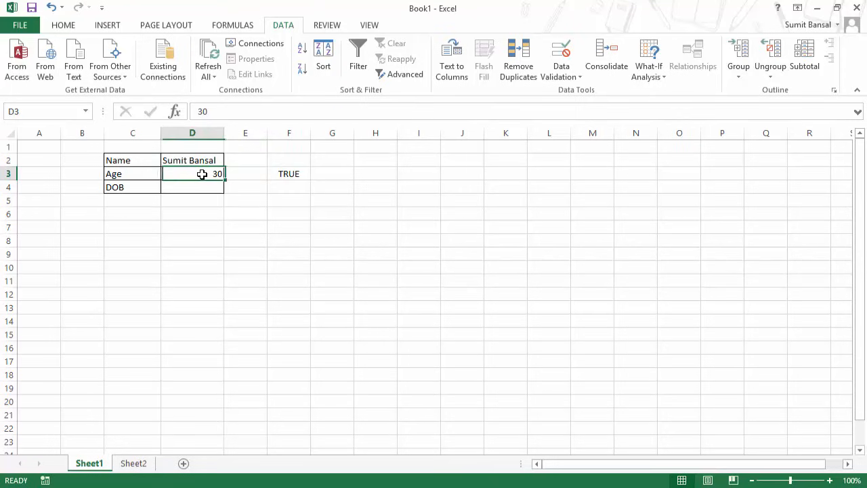
left_click(560, 76)
left_click(568, 95)
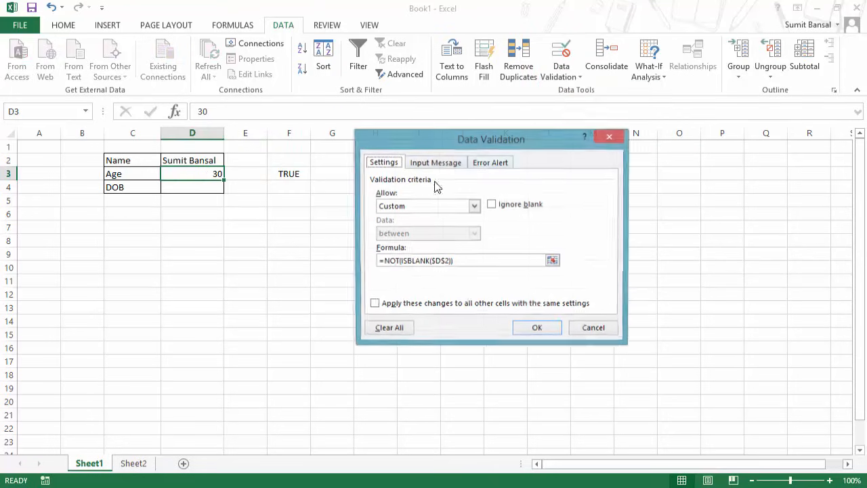
left_click_drag(476, 261, 359, 265)
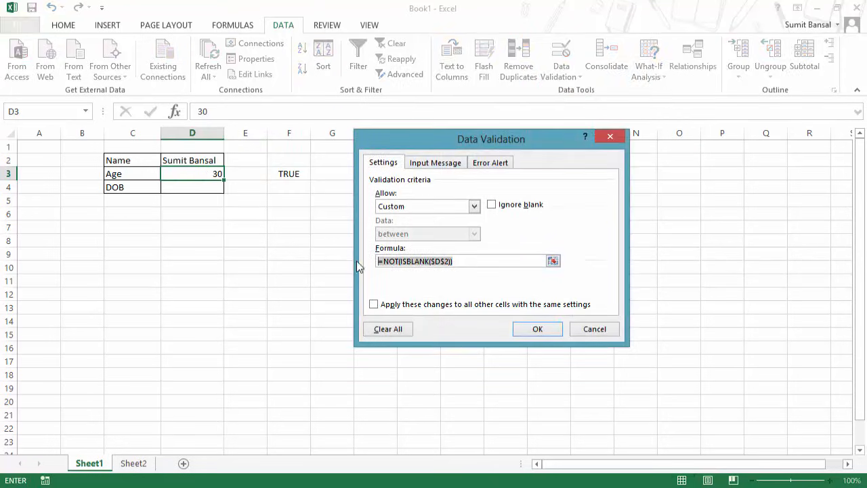
key("ctrl+v")
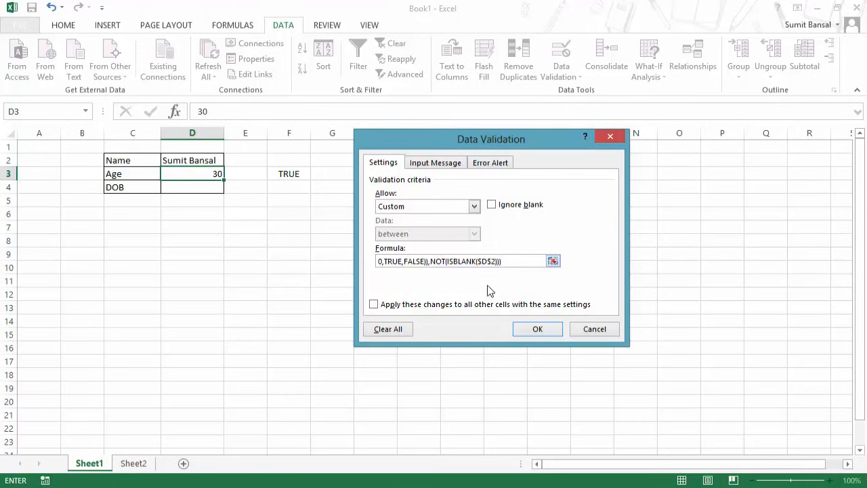
left_click(526, 330)
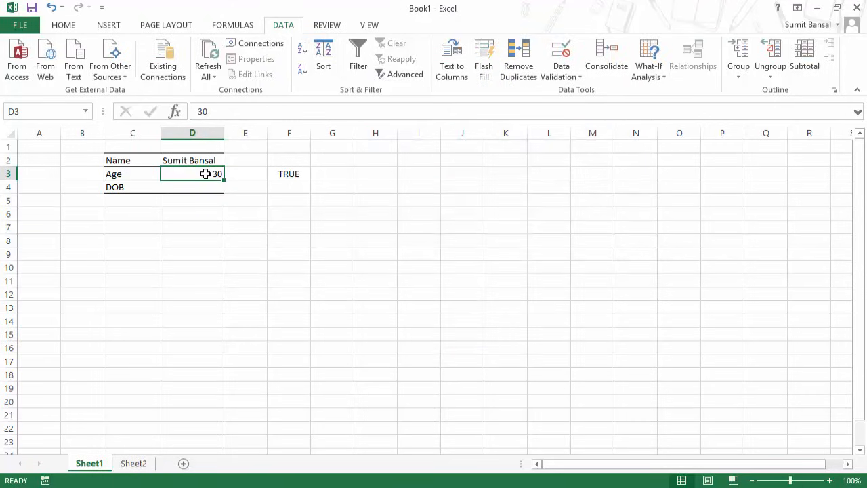
Clear D2 and D3, then confirm age 30 is rejected without a name.
key("Up")
key("Delete")
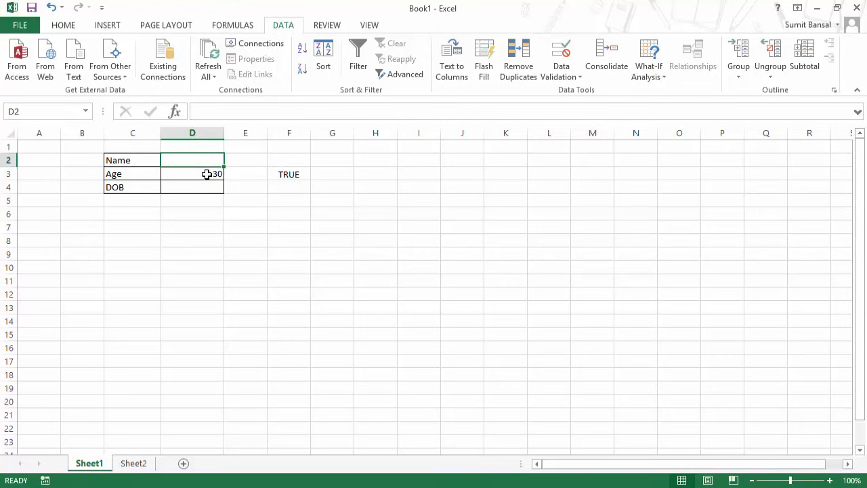
key("Down")
key("Delete")
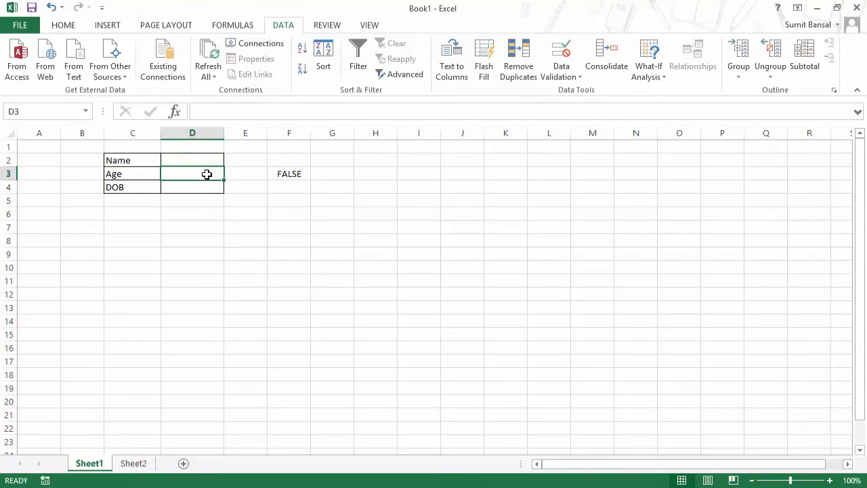
type("30")
key("Return")
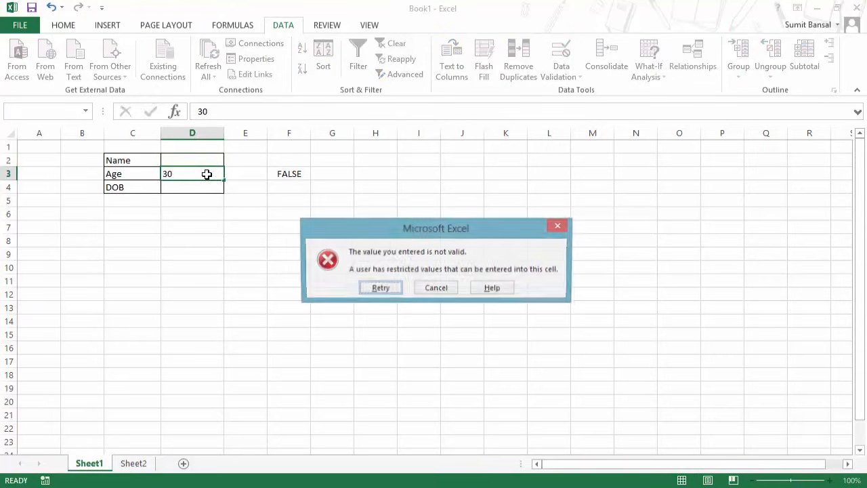
key("Escape")
Refill the name in D2 and enter age 30 in D3.
left_click(203, 161)
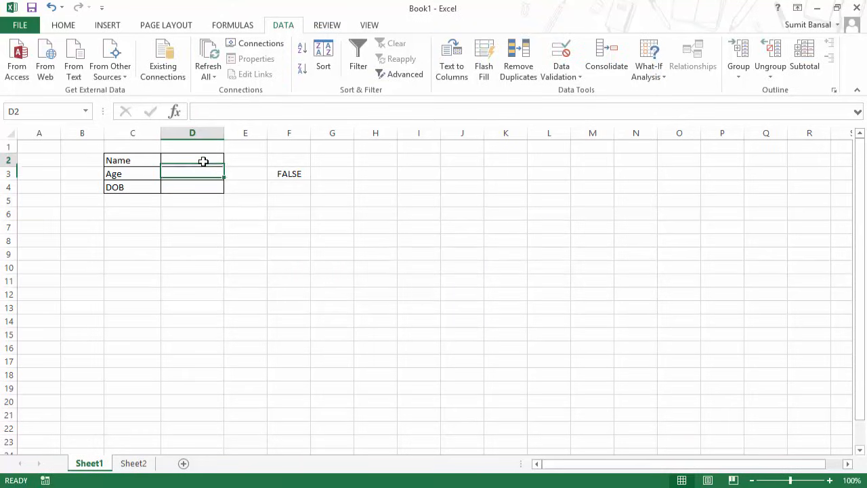
type("Sumit Bansal")
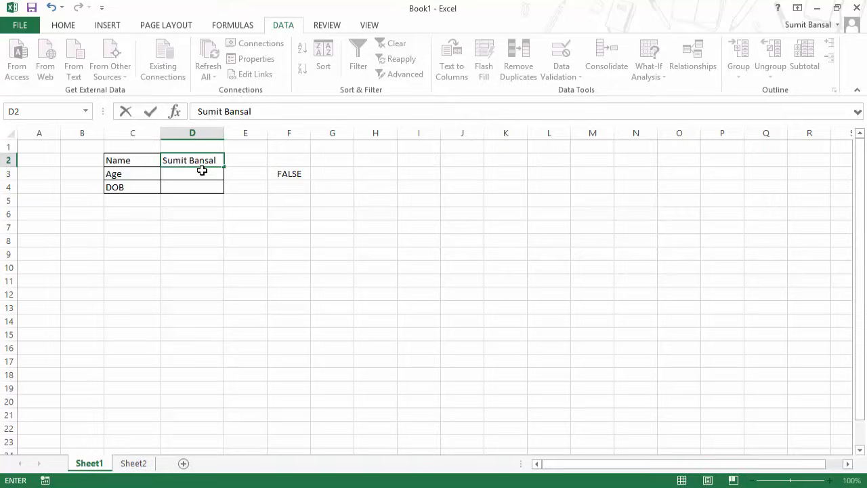
left_click(200, 176)
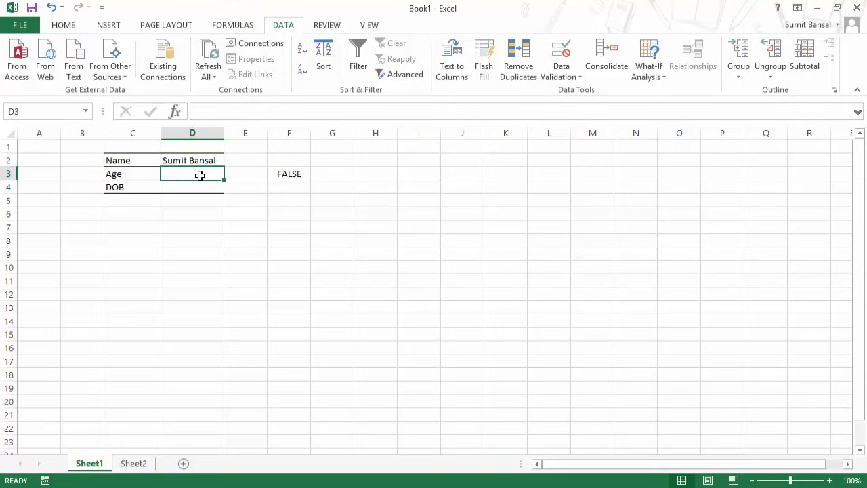
type("30")
key("Return")
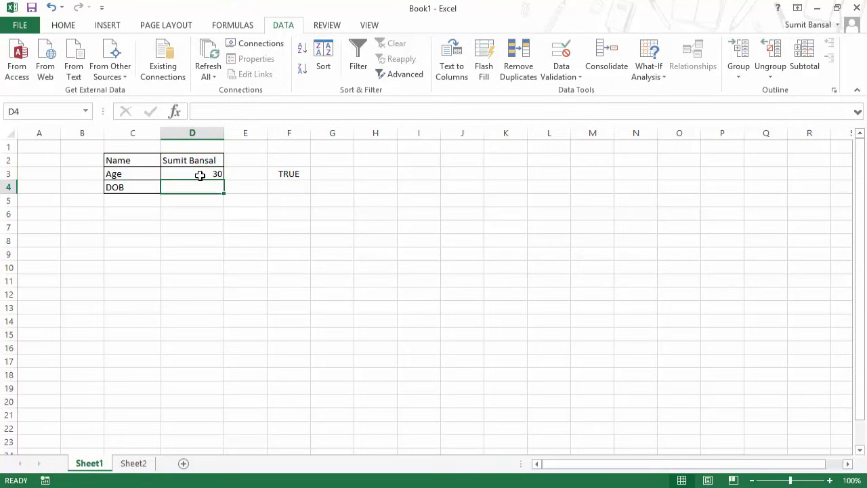
Try entering 120 in D3 to test the upper age limit.
left_click(299, 175)
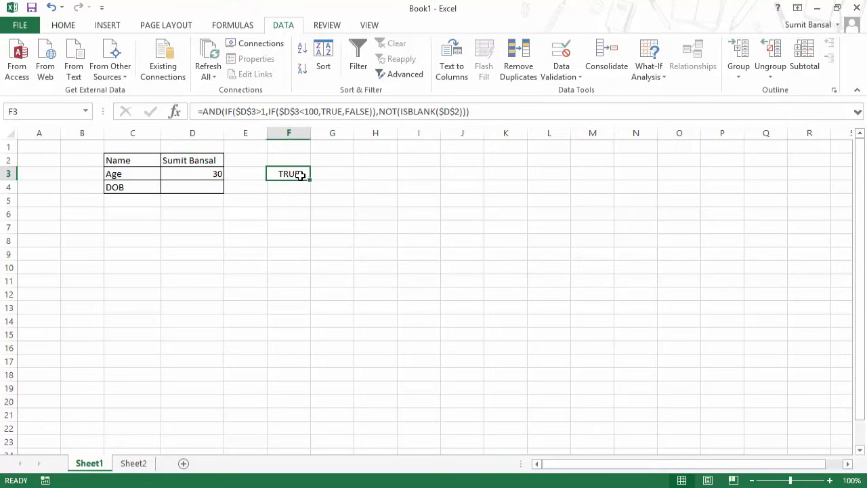
left_click(217, 170)
type("12")
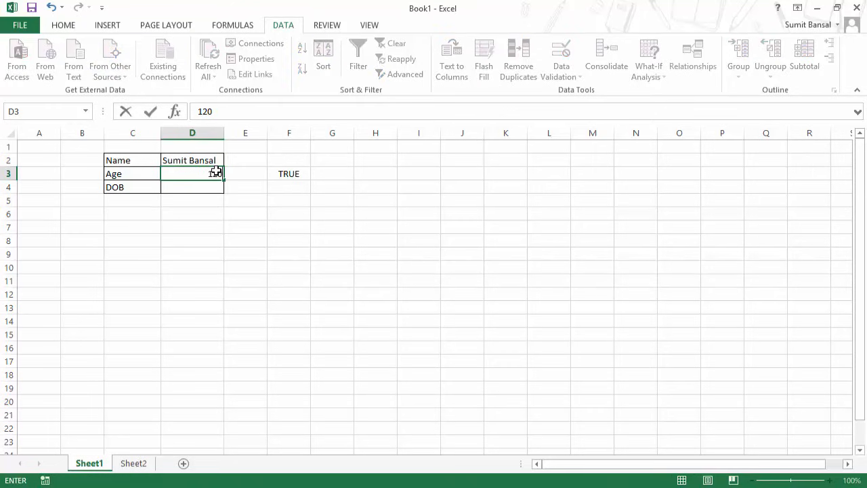
key("Return")
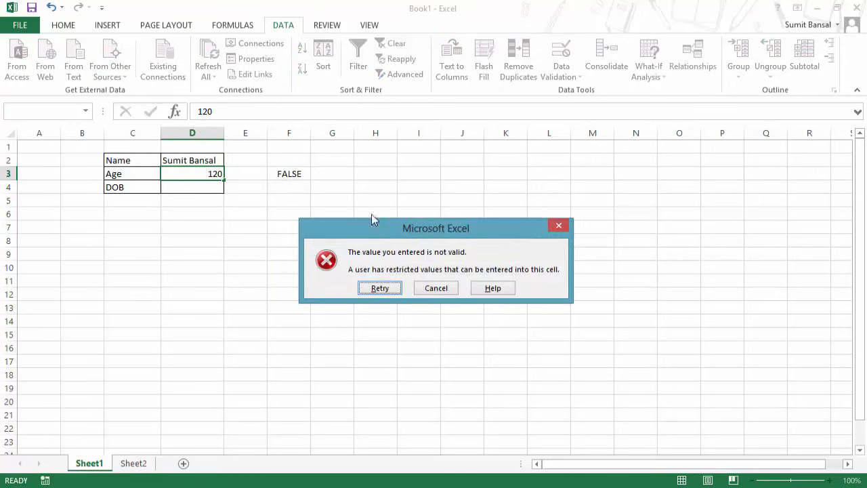
Cancel the rejected 120 entry so D3 keeps 30.
left_click(444, 289)
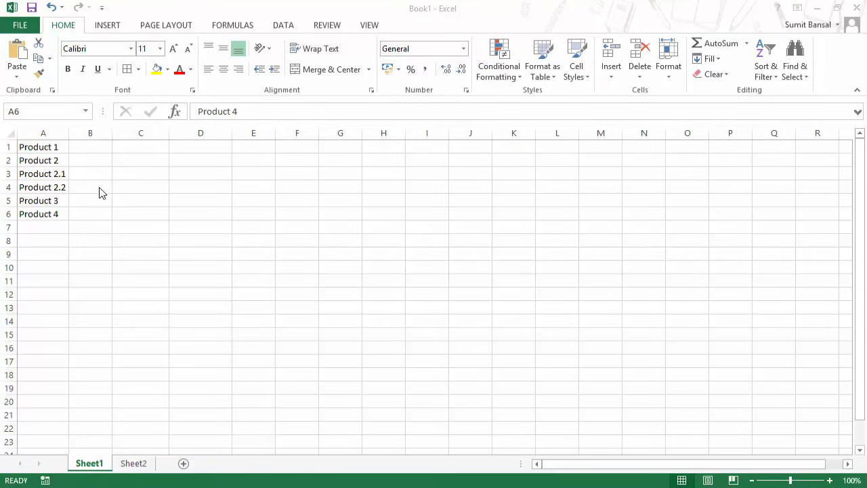
Give C2 a List validation sourced from A1:A6 and check its product drop-down.
left_click(153, 160)
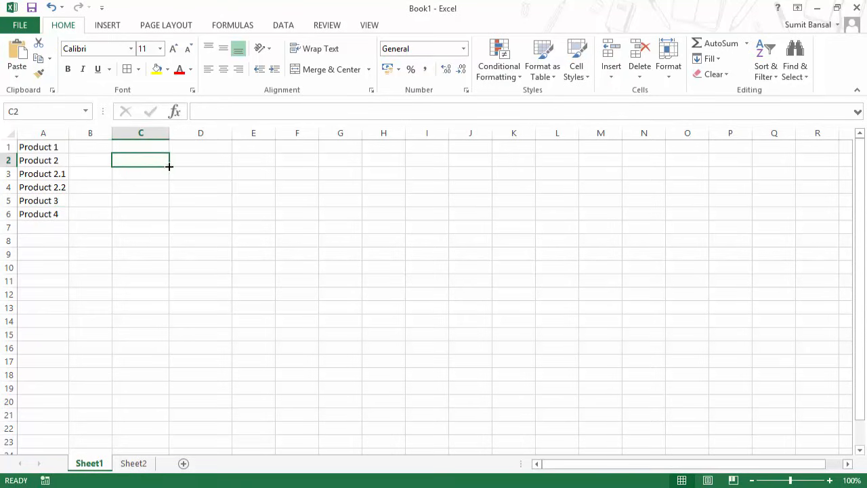
left_click(284, 27)
left_click(568, 80)
left_click(566, 91)
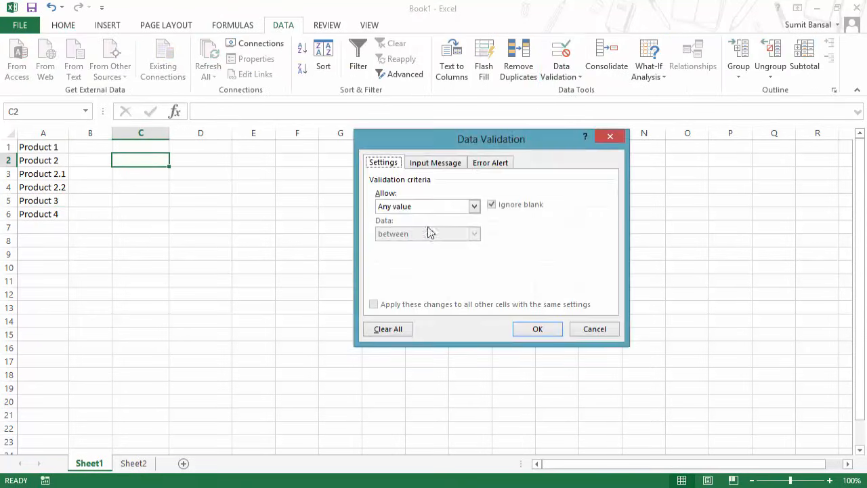
left_click(444, 208)
left_click(441, 243)
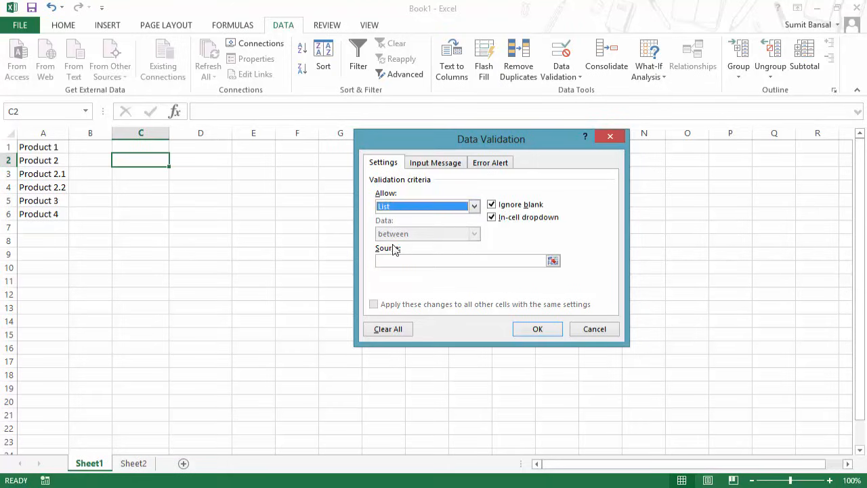
left_click(553, 260)
left_click_drag(59, 147, 70, 215)
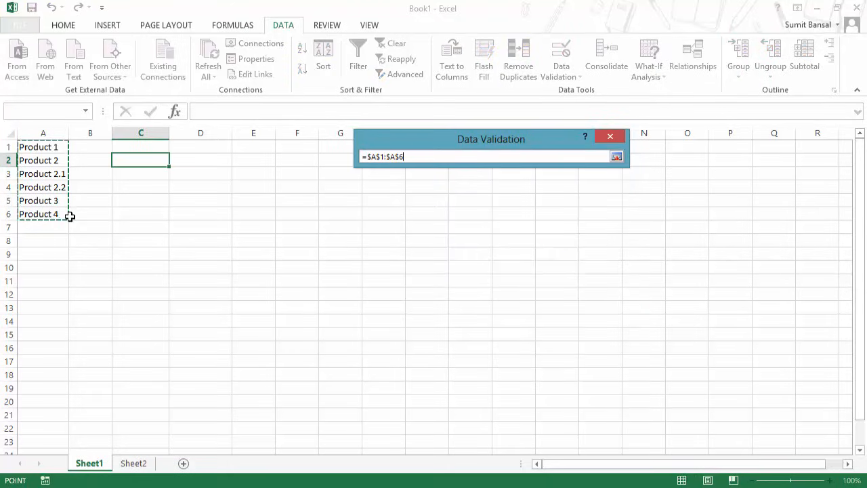
left_click(616, 156)
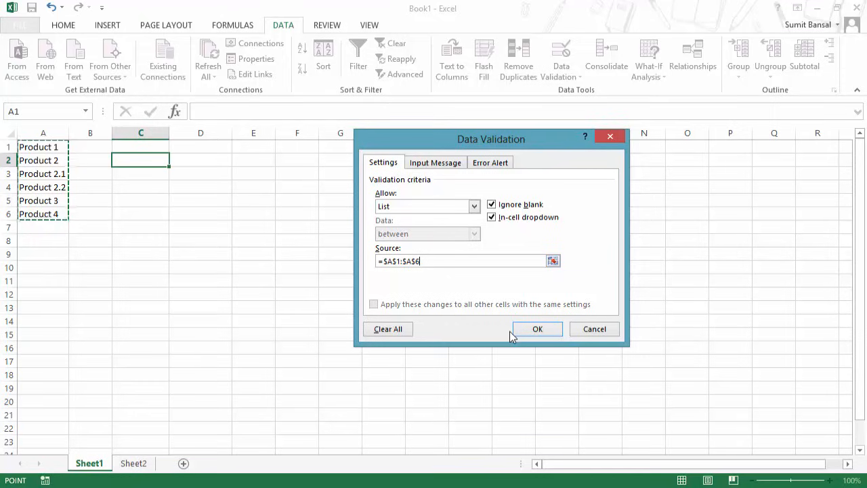
left_click(536, 328)
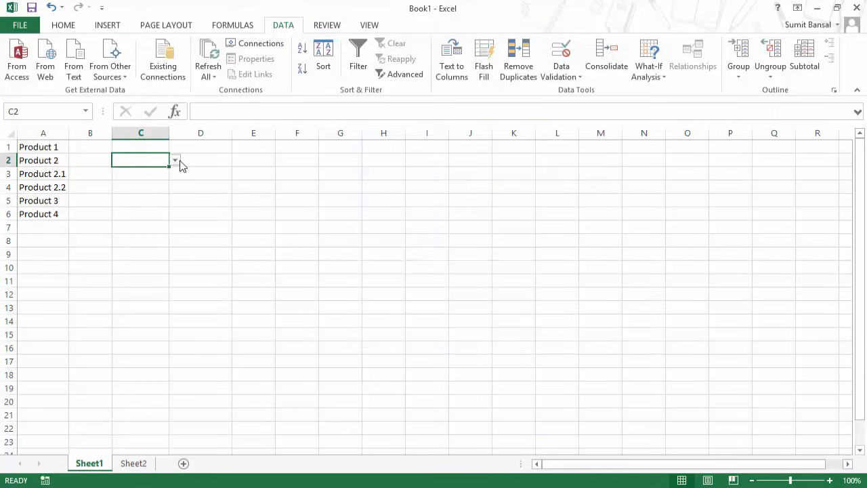
left_click(175, 160)
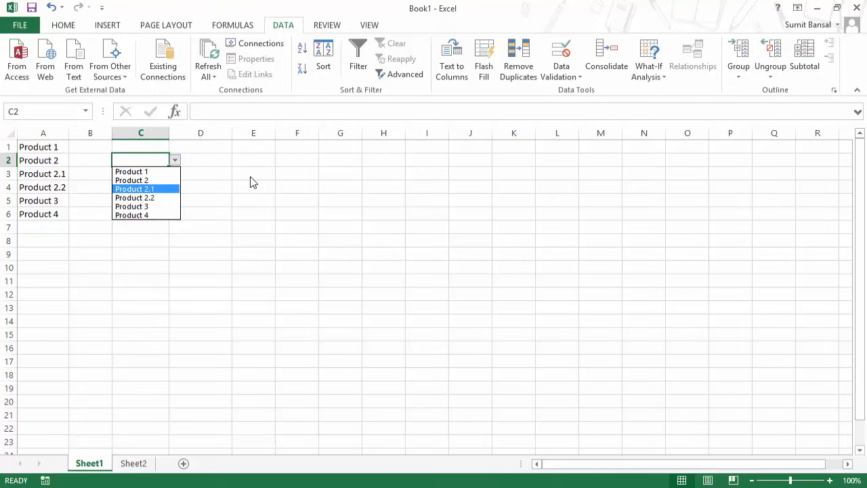
key("Escape")
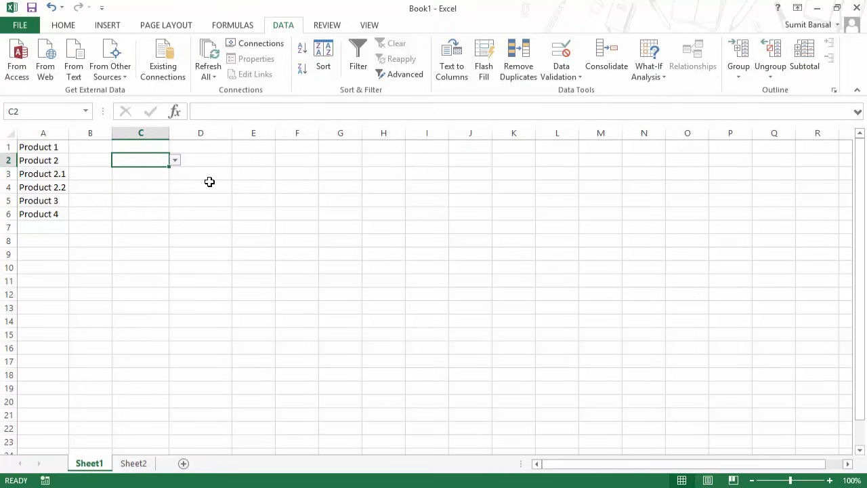
Indent Product 2.1 in A3 with three leading spaces.
left_click(23, 174)
double_click(69, 171)
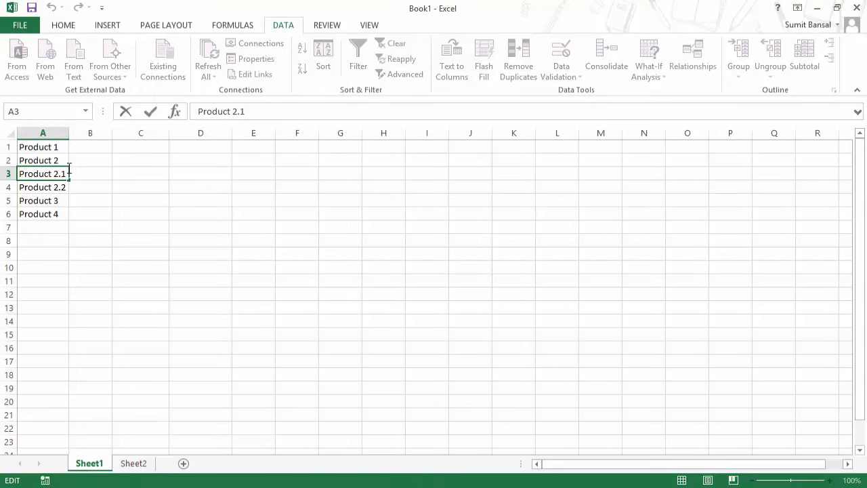
key("Home")
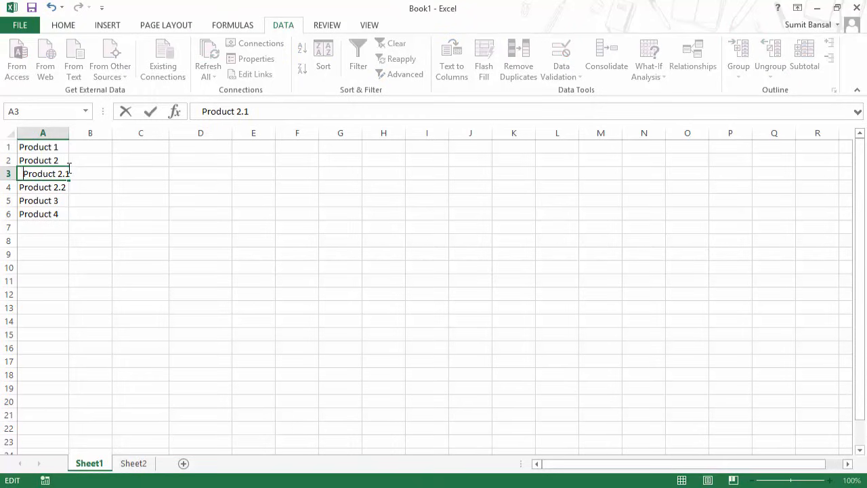
key("ctrl+Return")
Indent Product 2.2 in A4 the same way, then drop down C2's list.
key("Down")
key("F2")
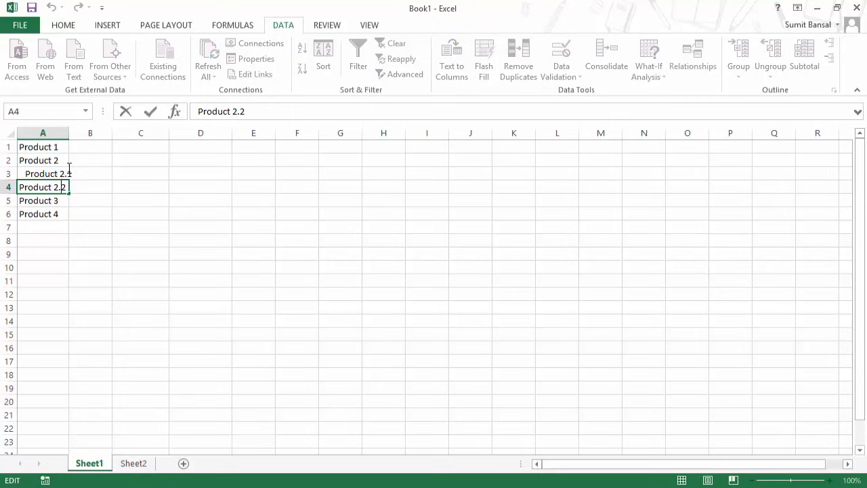
key("Home")
key("Return")
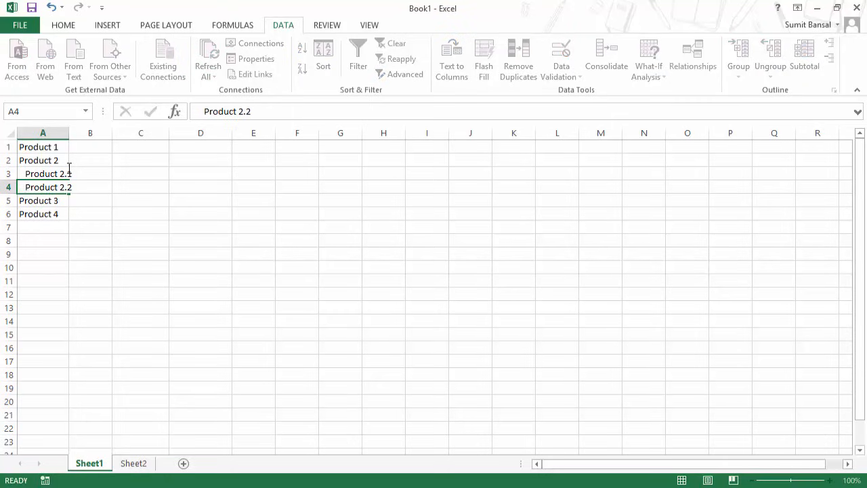
key("Up")
key("Up")
left_click(143, 161)
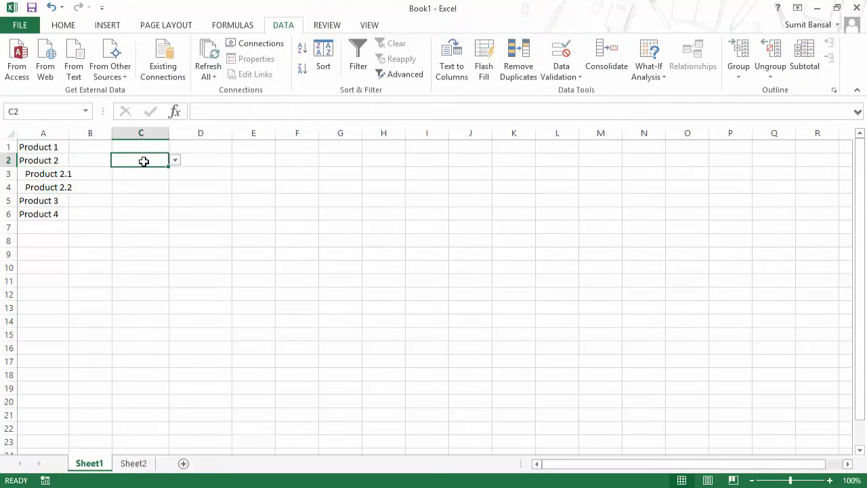
left_click(176, 160)
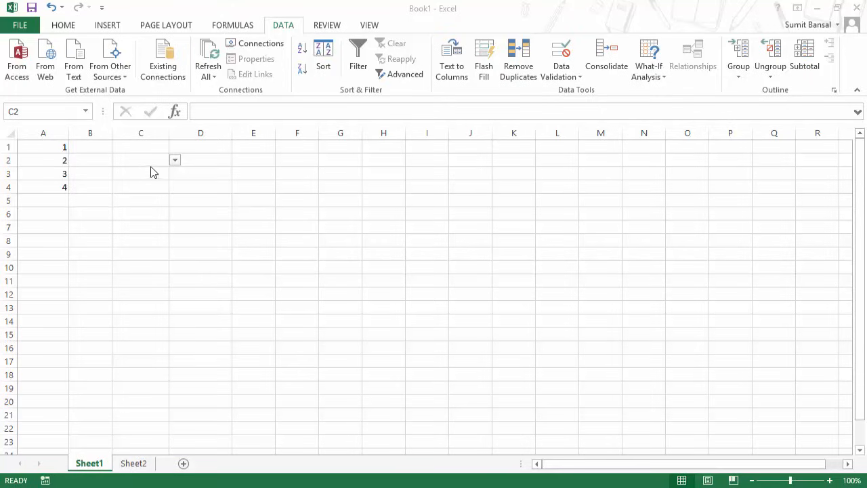
left_click(174, 161)
left_click(174, 160)
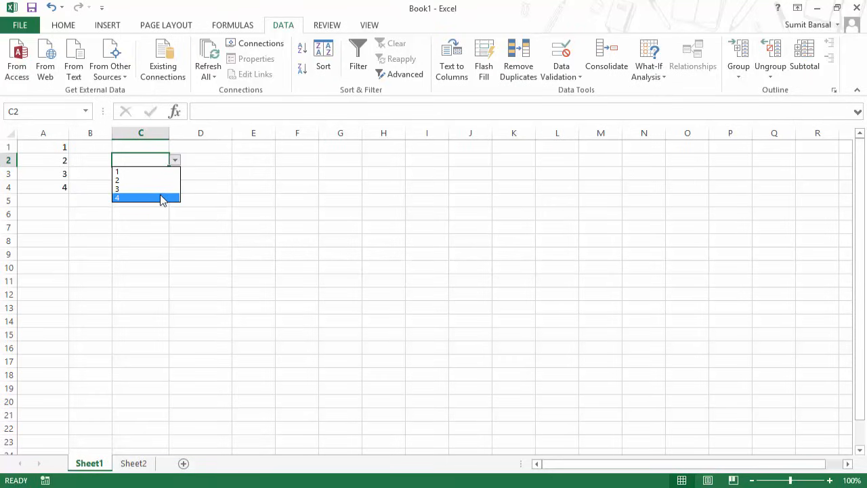
left_click(175, 164)
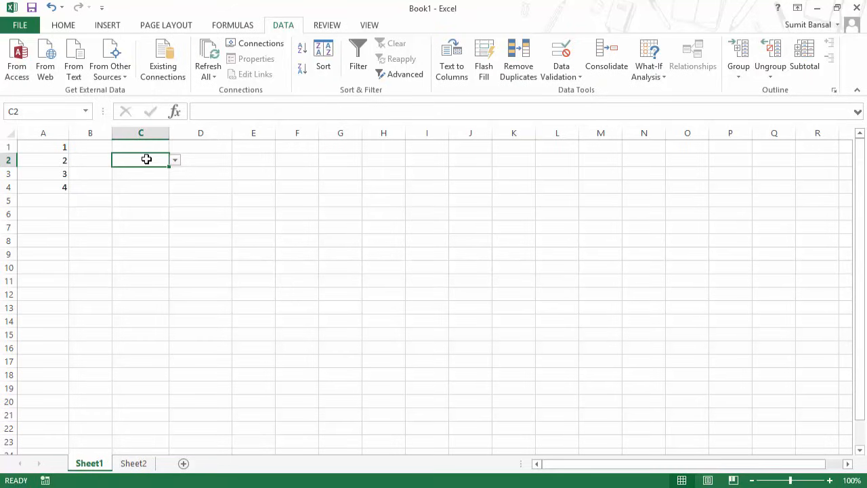
left_click(242, 161)
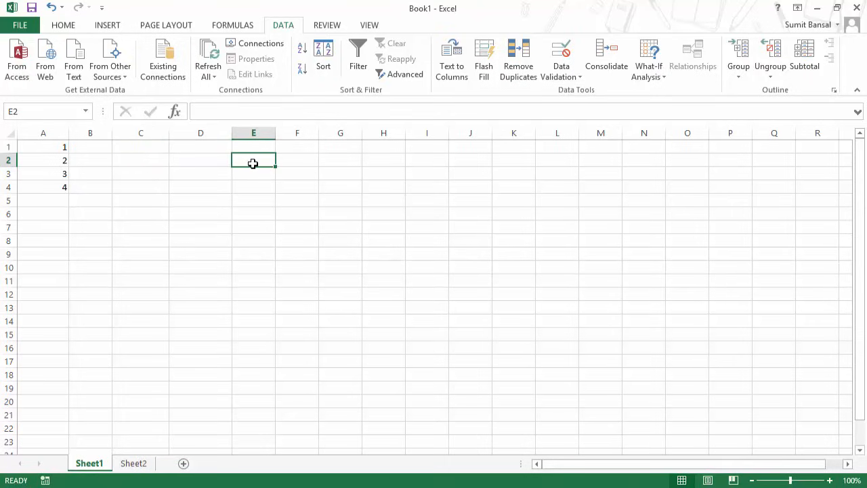
left_click(149, 163)
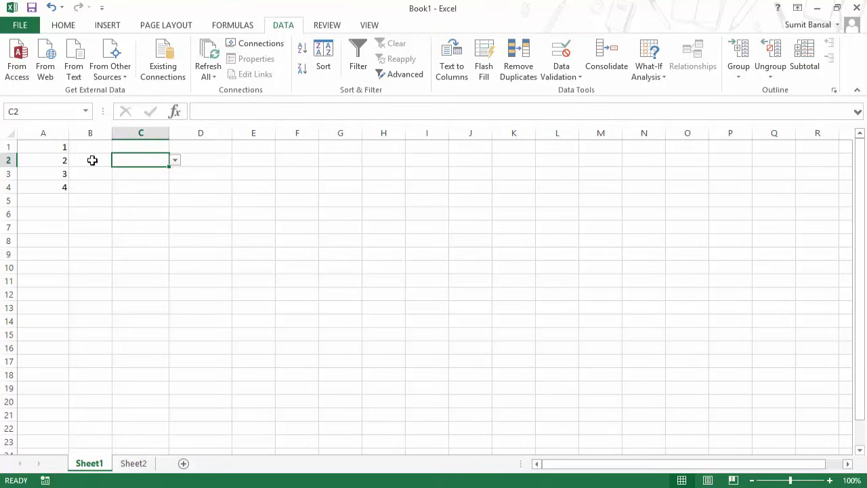
left_click(175, 161)
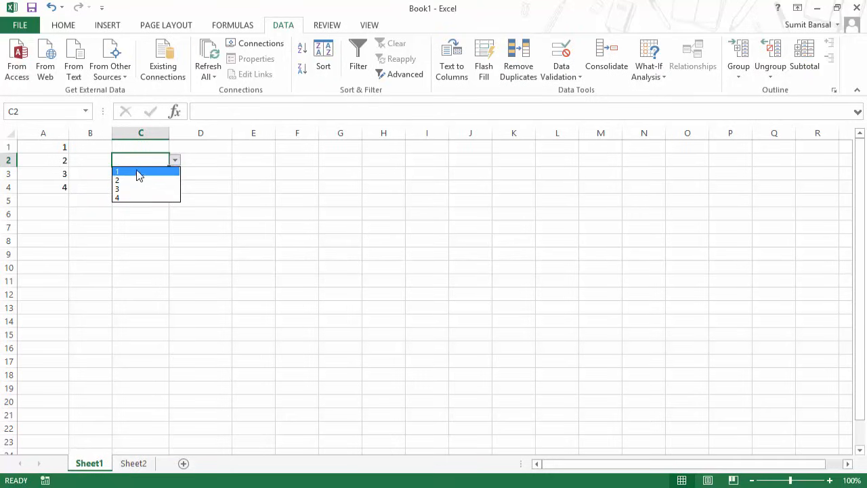
left_click(176, 160)
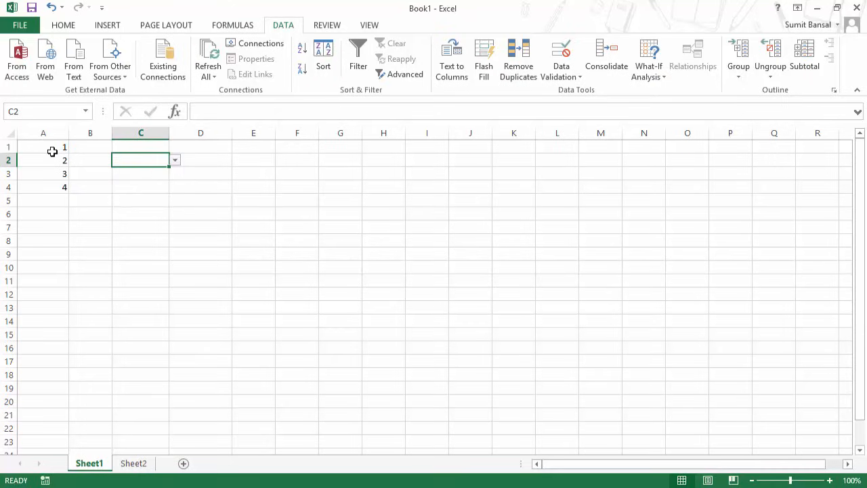
Apply the custom number format "Q"General to A1:A4 so 1–4 display as Q1–Q4.
left_click_drag(52, 147, 52, 183)
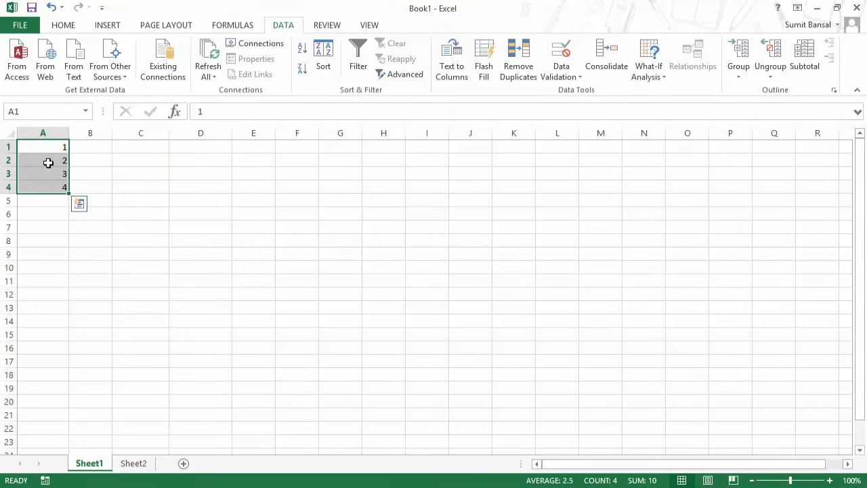
key("ctrl+1")
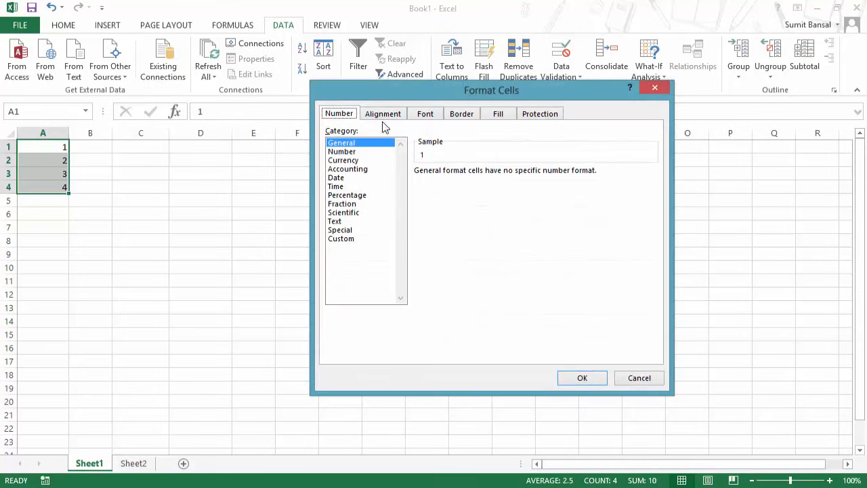
left_click_drag(404, 98, 348, 112)
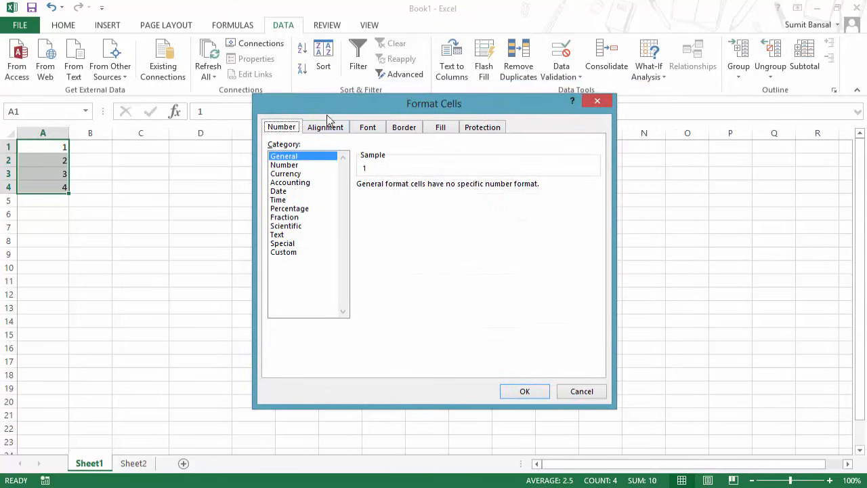
left_click(285, 252)
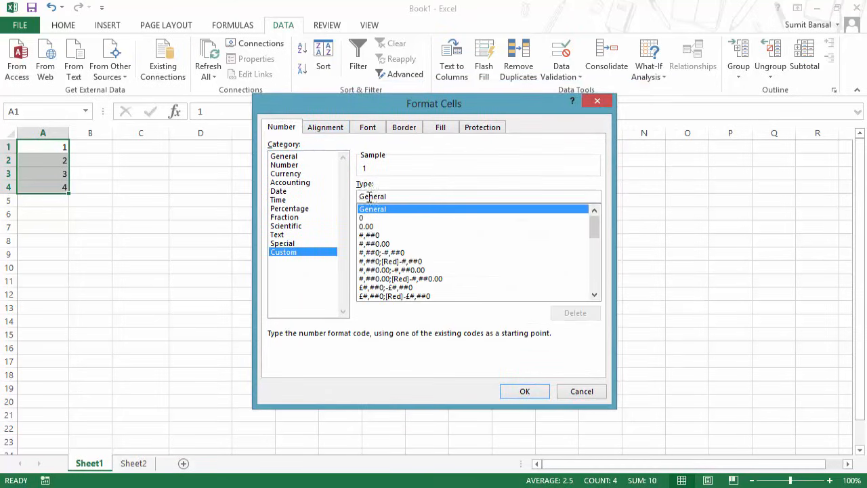
left_click(437, 195)
key("Home")
type("\"Q\"")
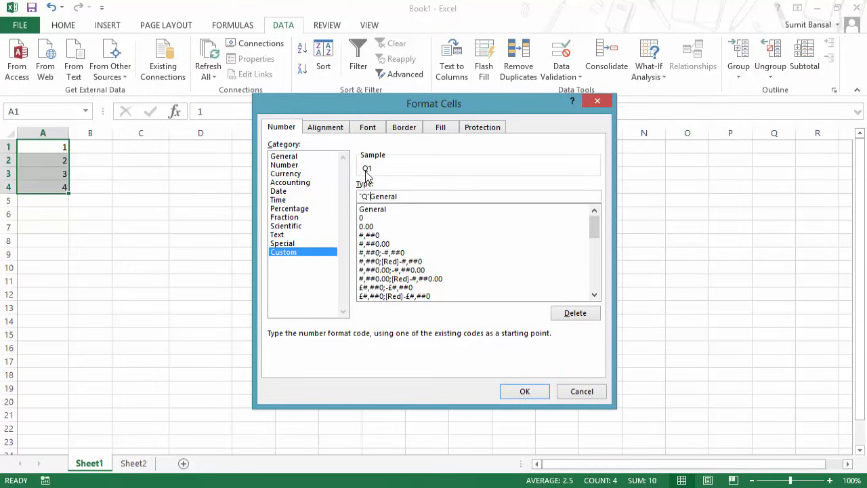
left_click(519, 392)
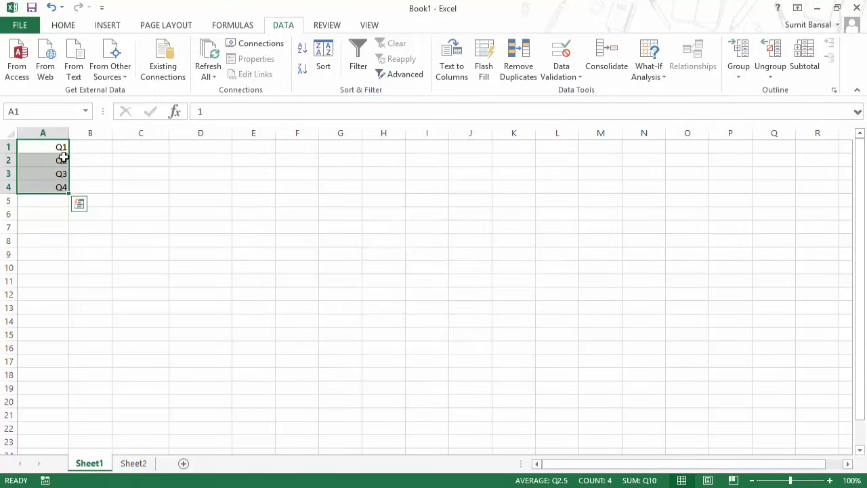
left_click(46, 149)
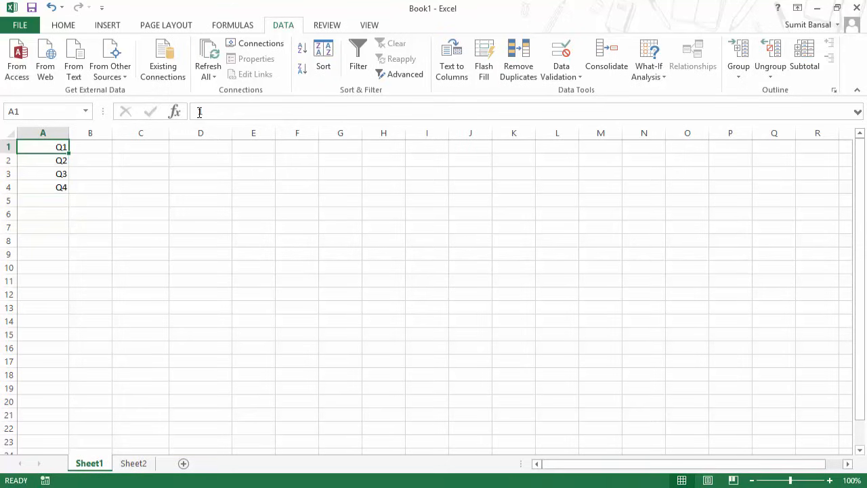
Check that cells A1:A4 still hold the plain numbers 1 to 4.
double_click(199, 112)
double_click(49, 159)
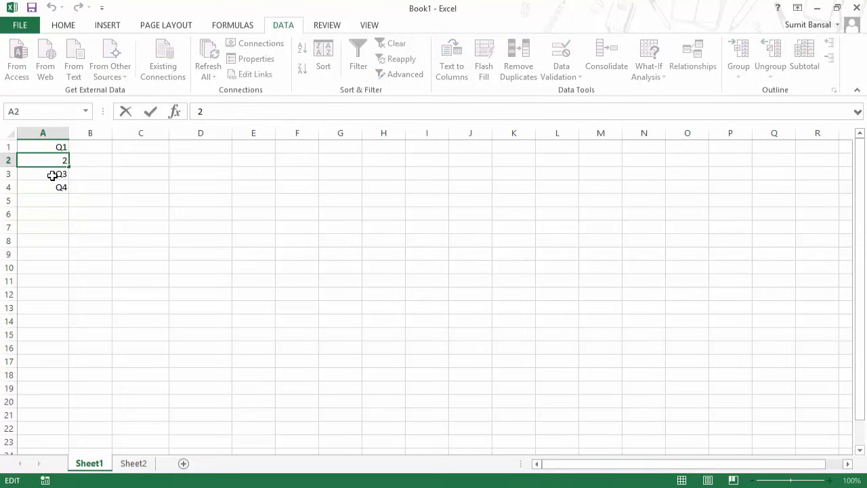
double_click(52, 174)
double_click(52, 188)
left_click(56, 253)
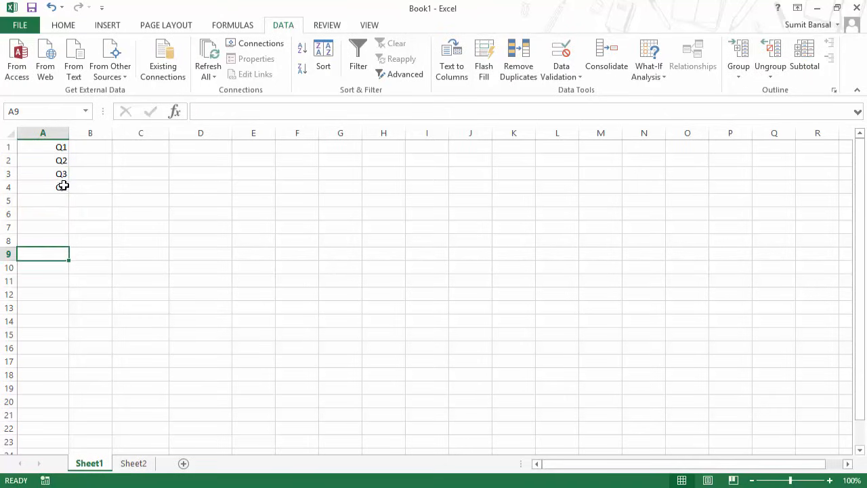
Choose Q1 from C2's drop-down, which enters the plain number 1.
left_click(126, 160)
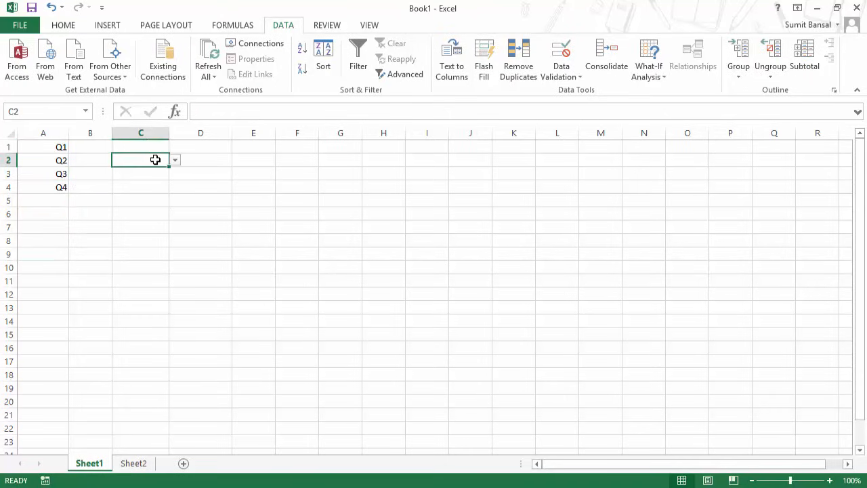
left_click(175, 163)
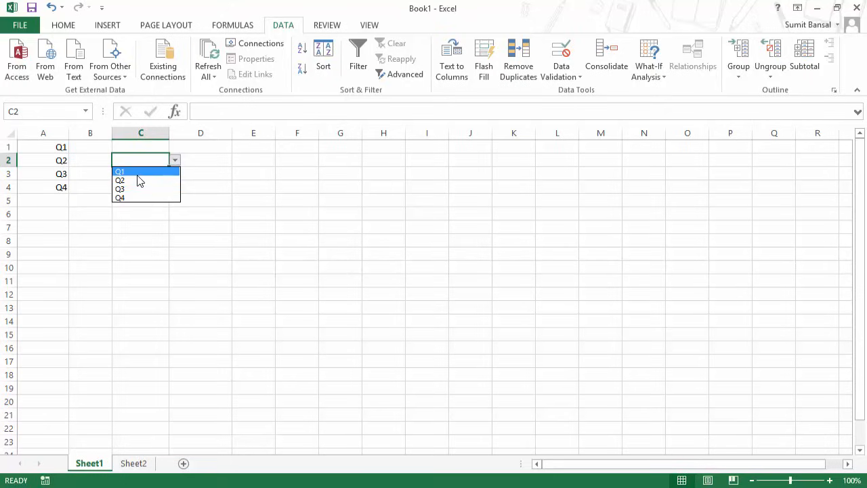
left_click(165, 172)
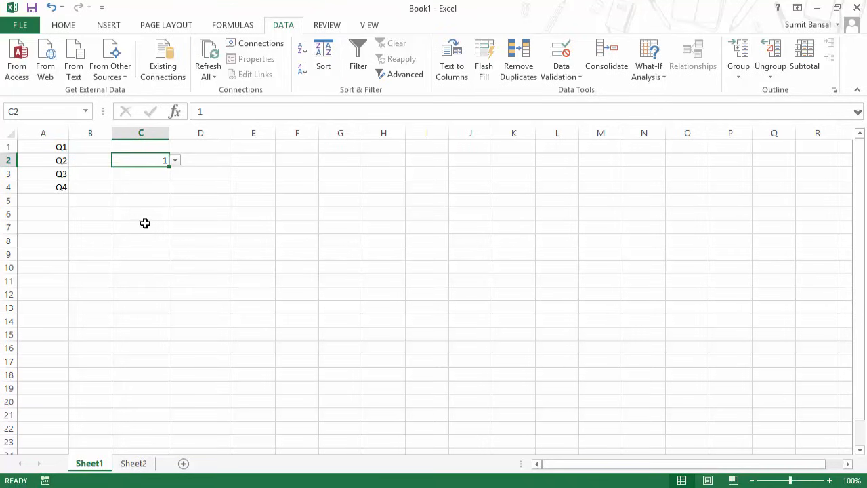
Format C2 with custom format "Q"General so its value 1 displays as Q1.
key("ctrl+1")
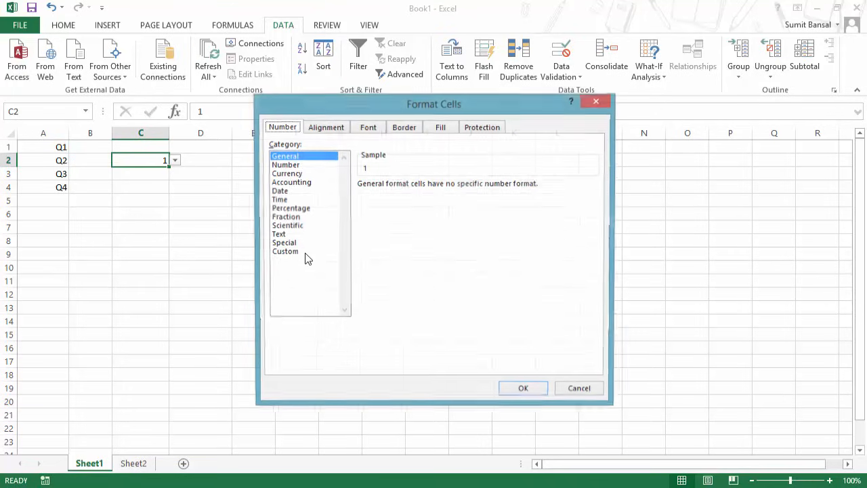
left_click(298, 252)
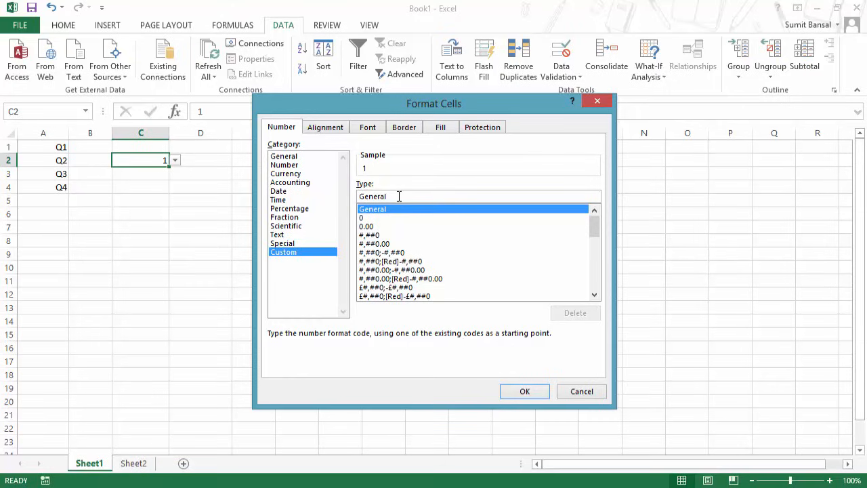
left_click(400, 196)
key("Home")
type("\"Q\"")
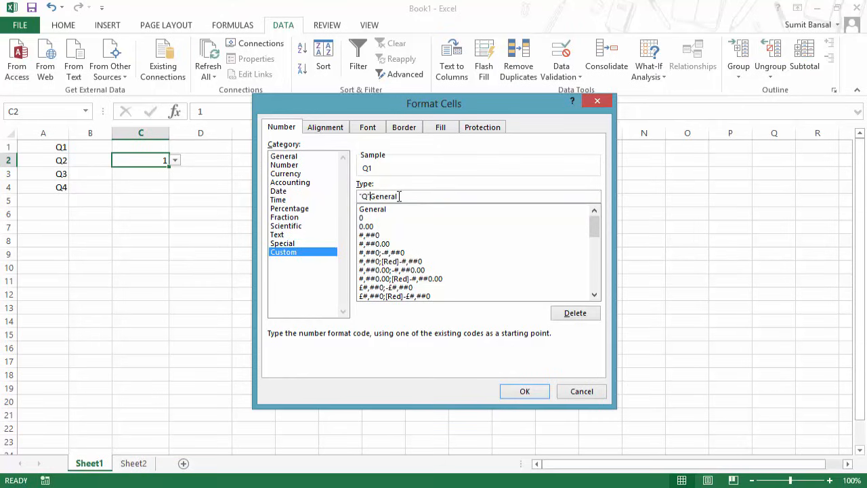
left_click(526, 393)
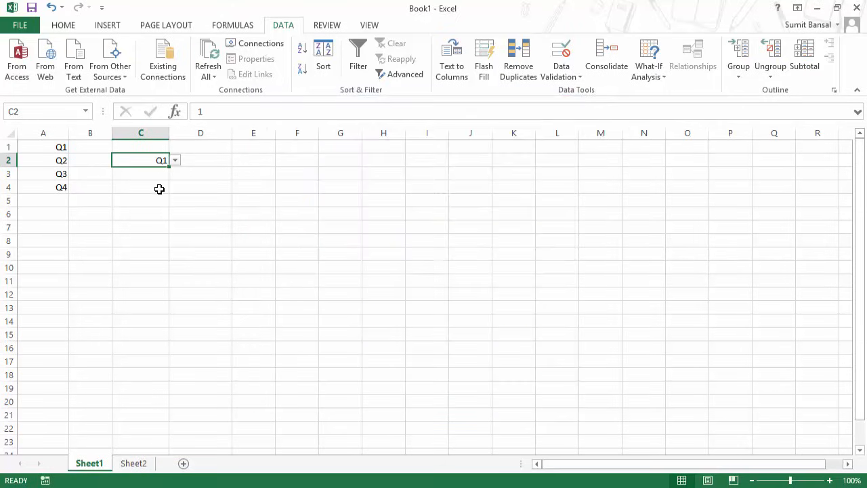
left_click_drag(195, 113, 204, 113)
left_click(219, 197)
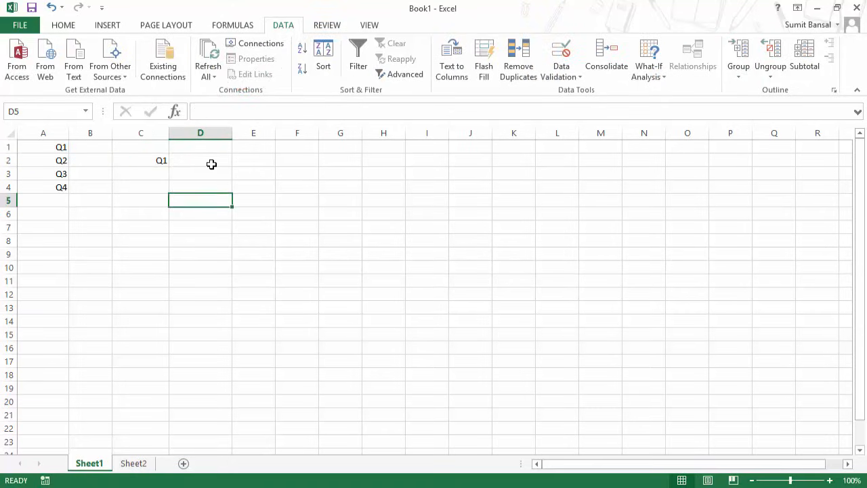
left_click(157, 160)
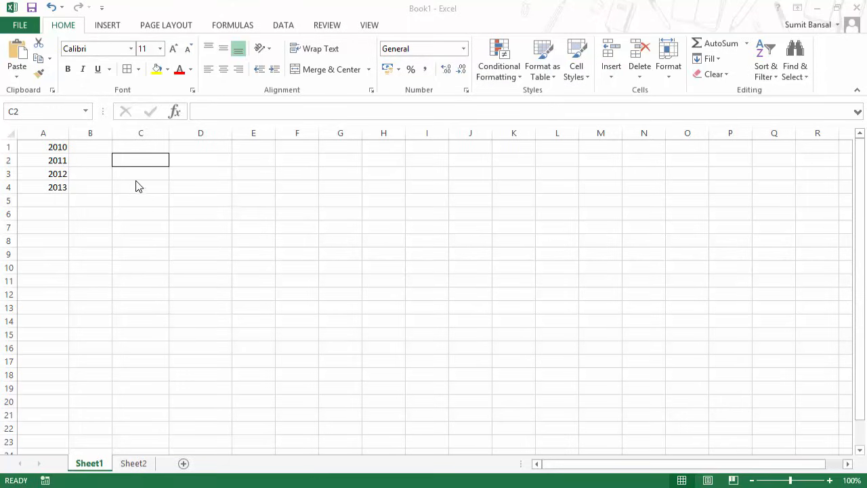
Add list validation to C2 with source =$A$1:$A$4 and check its year choices.
left_click(150, 160)
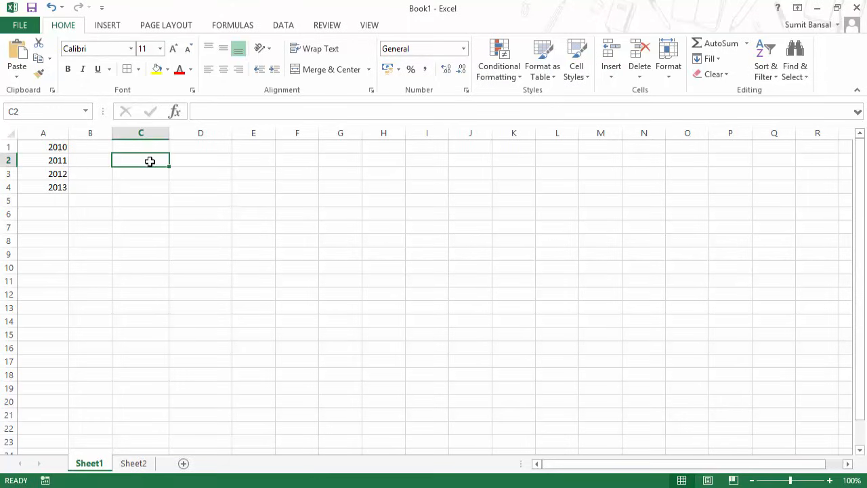
left_click(285, 27)
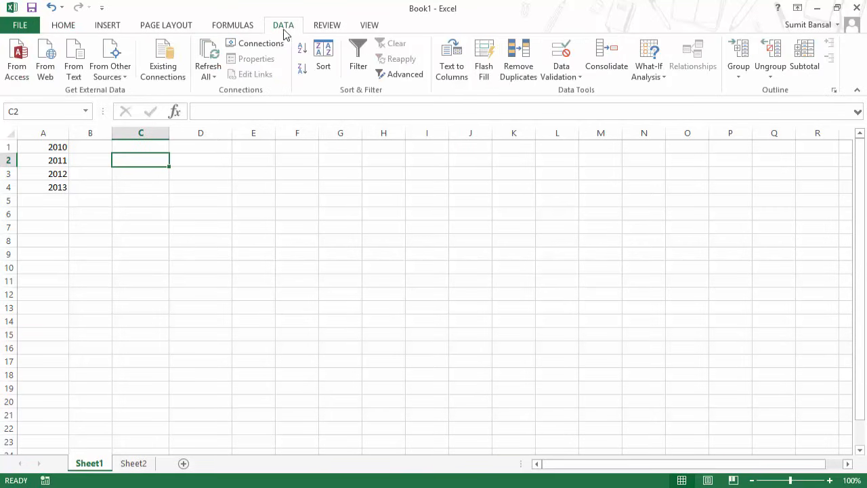
left_click(561, 75)
left_click(576, 89)
left_click(381, 221)
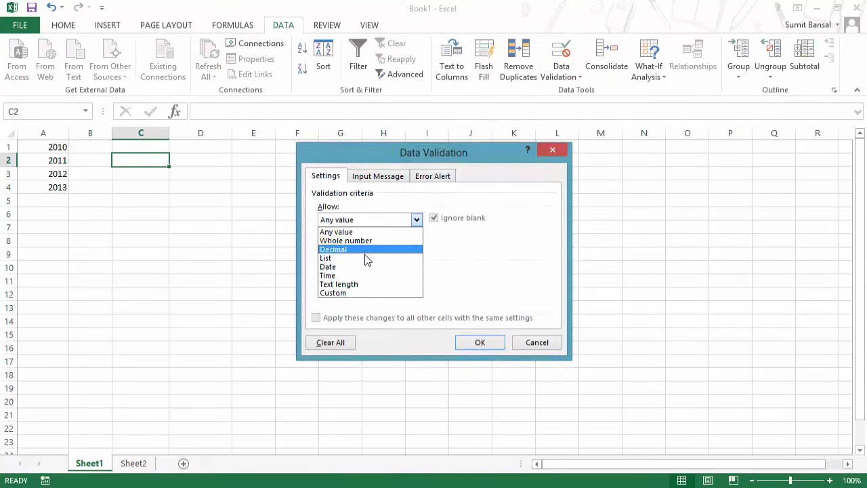
left_click(366, 259)
left_click(495, 274)
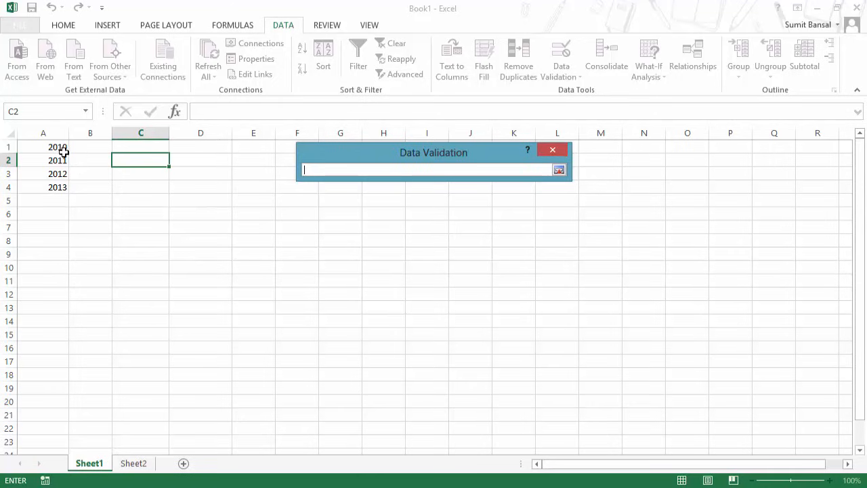
left_click_drag(63, 150, 57, 187)
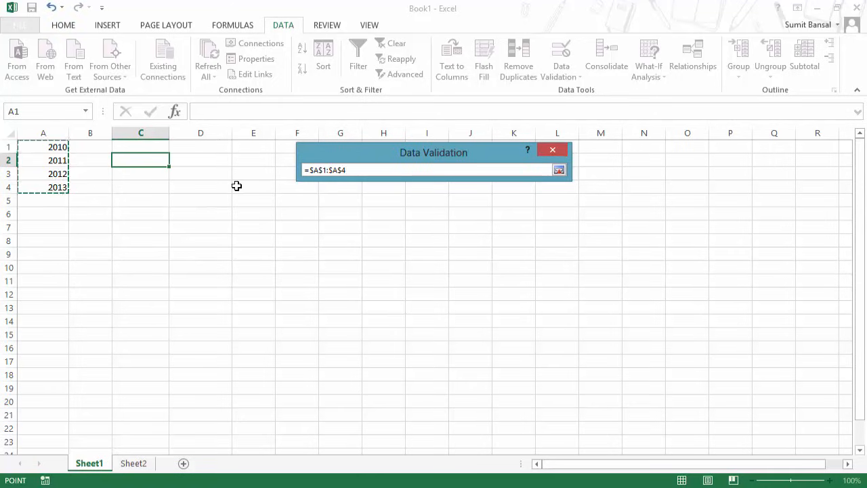
left_click(559, 169)
left_click(469, 344)
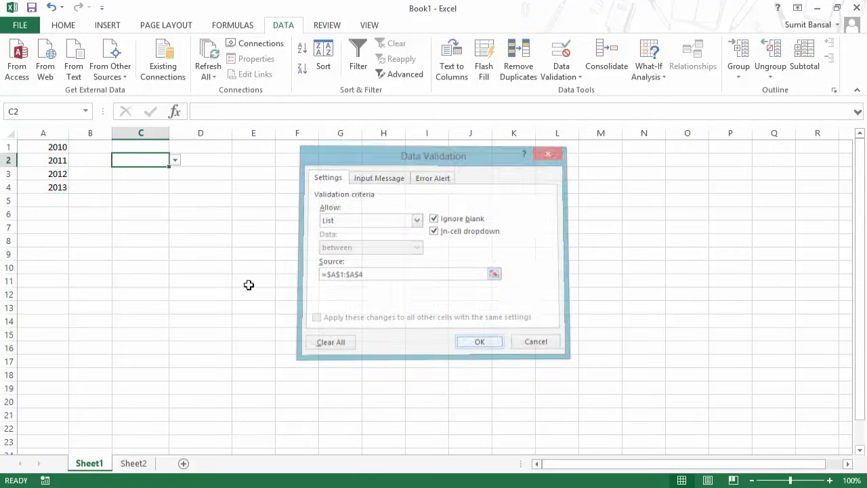
left_click(175, 161)
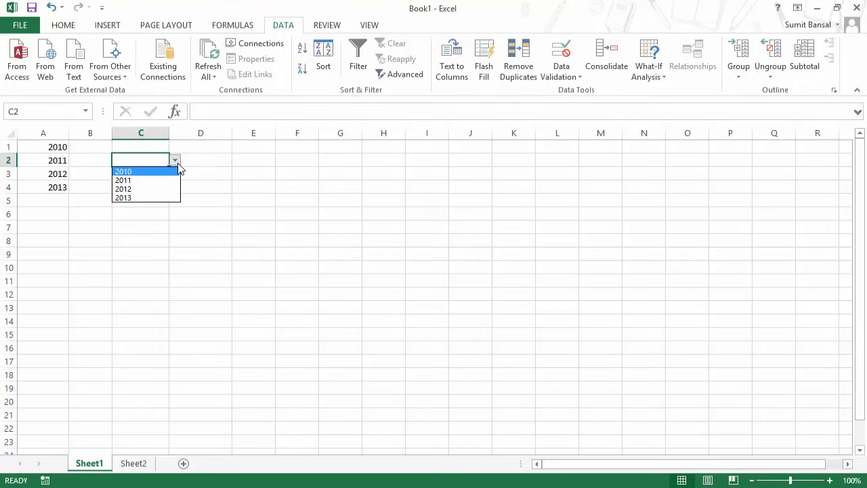
left_click(179, 168)
Enter 2014 in A5 and confirm C2's drop-down does not include it.
left_click(65, 198)
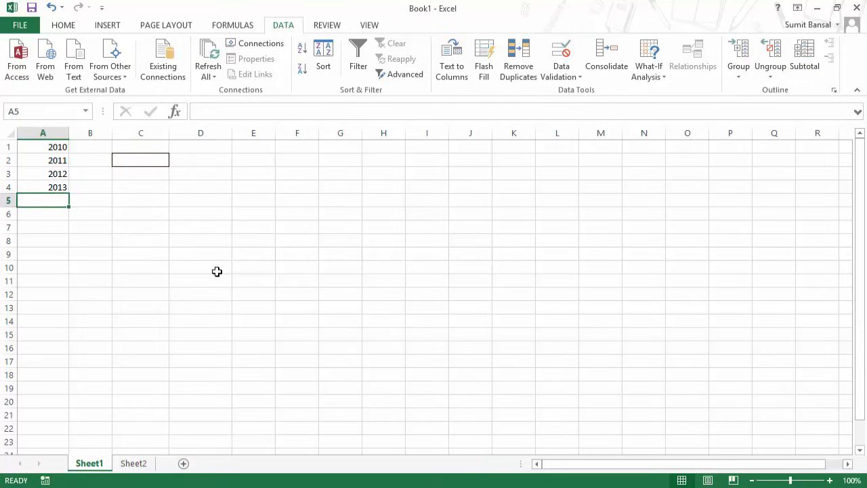
type("2014")
key("Return")
key("Up")
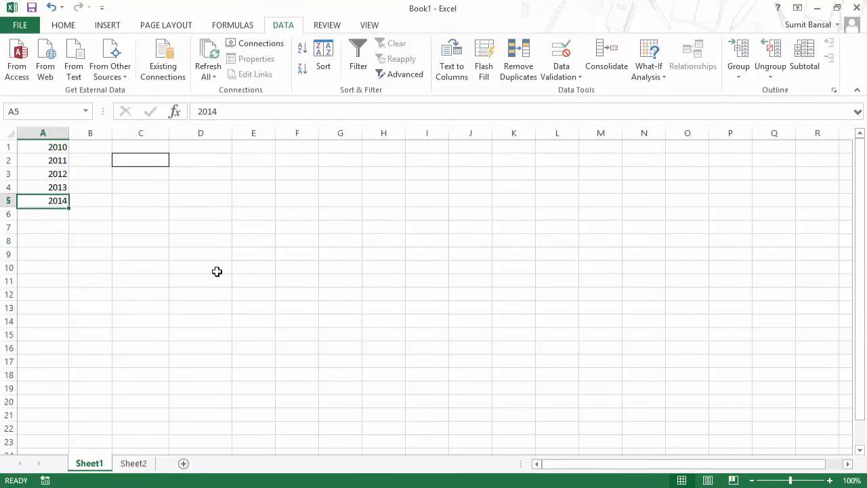
left_click(164, 161)
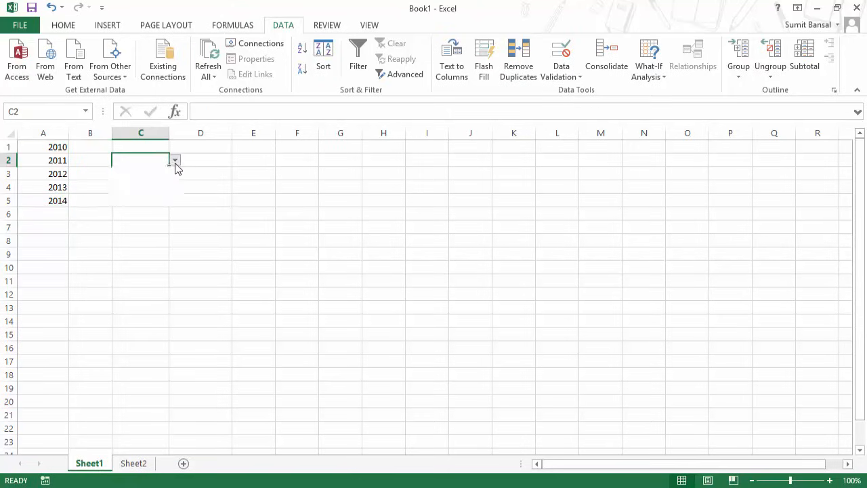
left_click(175, 161)
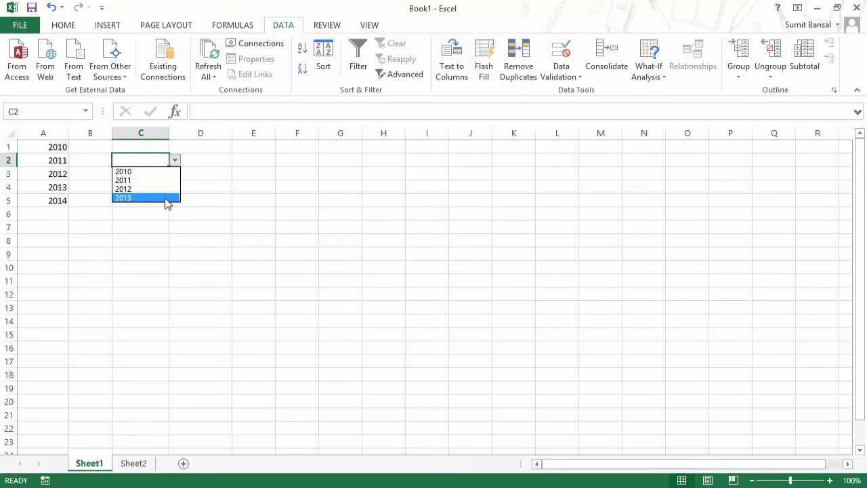
left_click(175, 161)
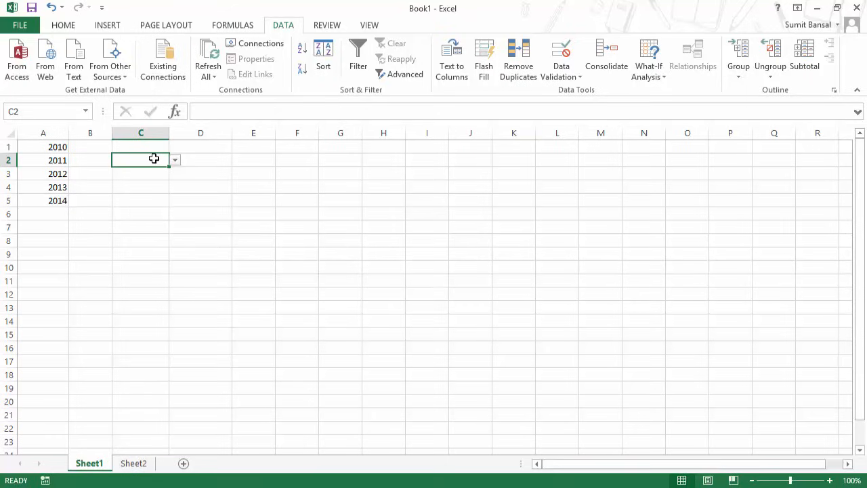
left_click(243, 160)
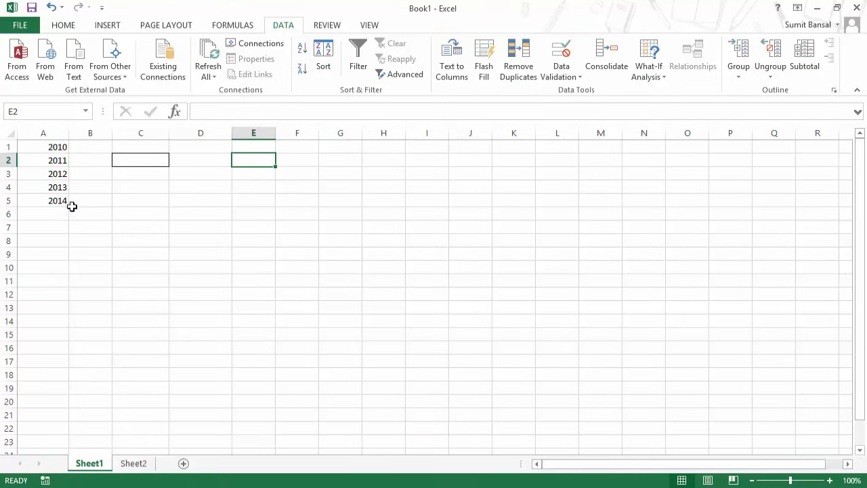
Start E2's formula as =OFFSET($A$1,0,0, with an absolute A1 anchor.
type("=")
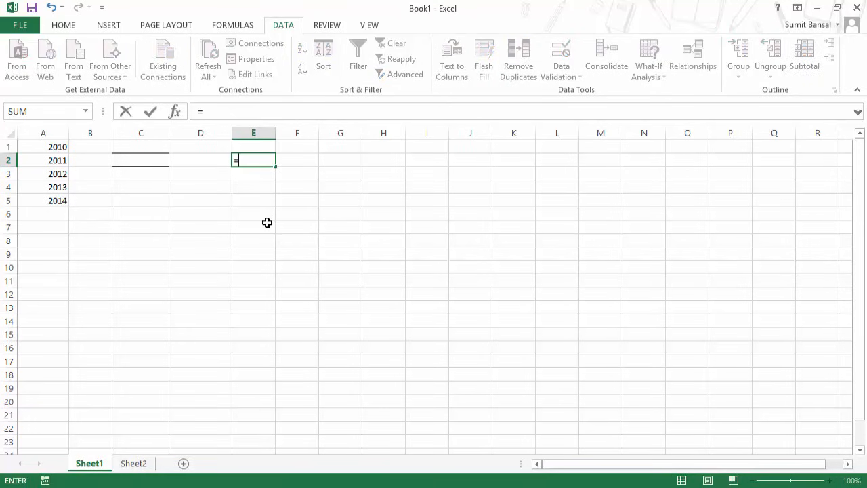
type("off")
key("Tab")
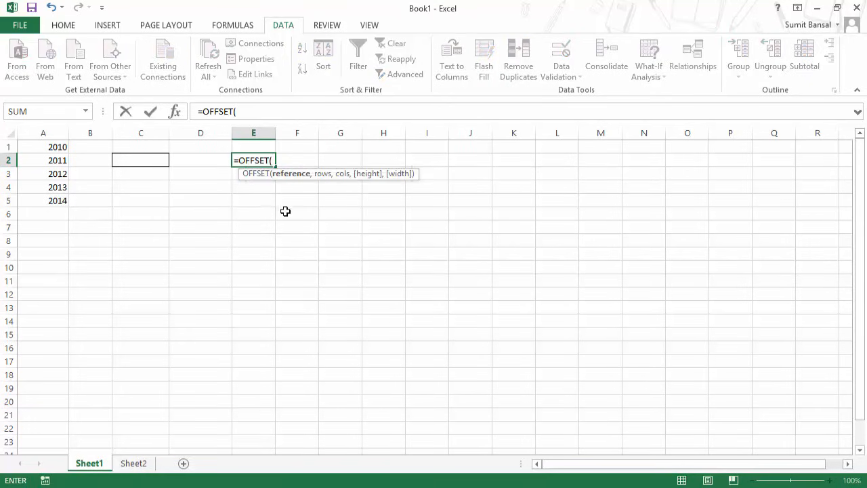
left_click(52, 146)
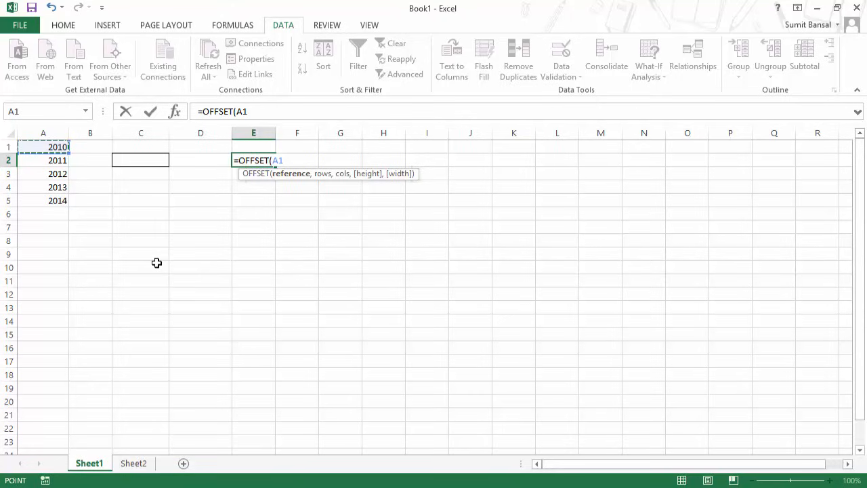
key("F4")
type(",")
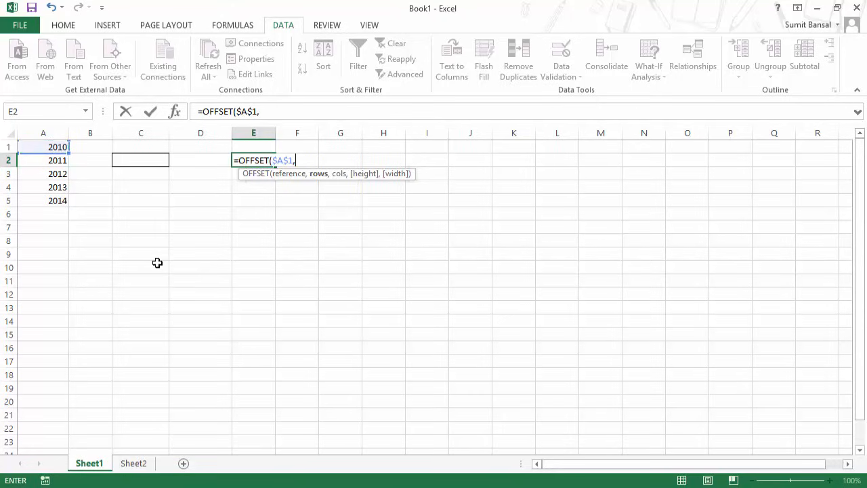
type("0,0,")
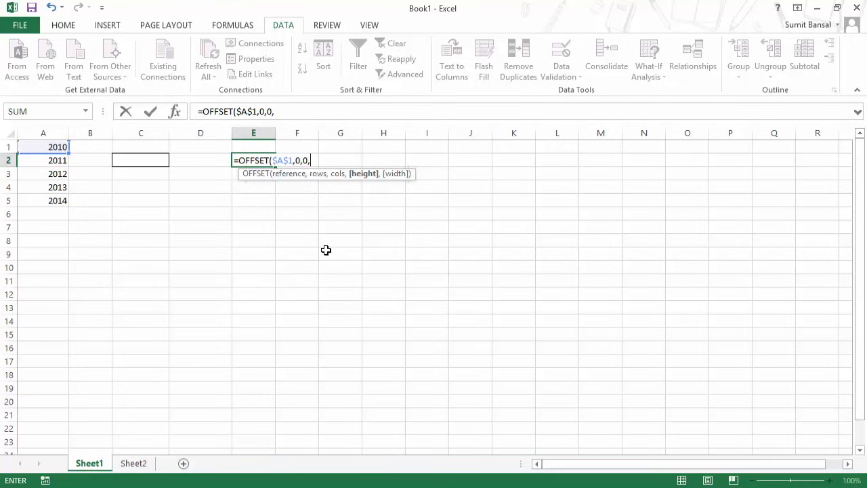
Add COUNTIF over the absolute range $A$1:$A$19 as the OFFSET height, removing a stray comma.
type("Countif")
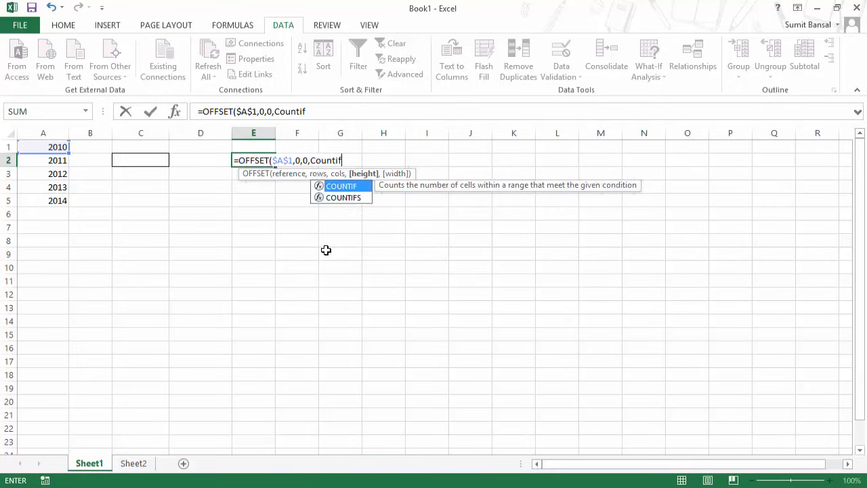
key("Tab")
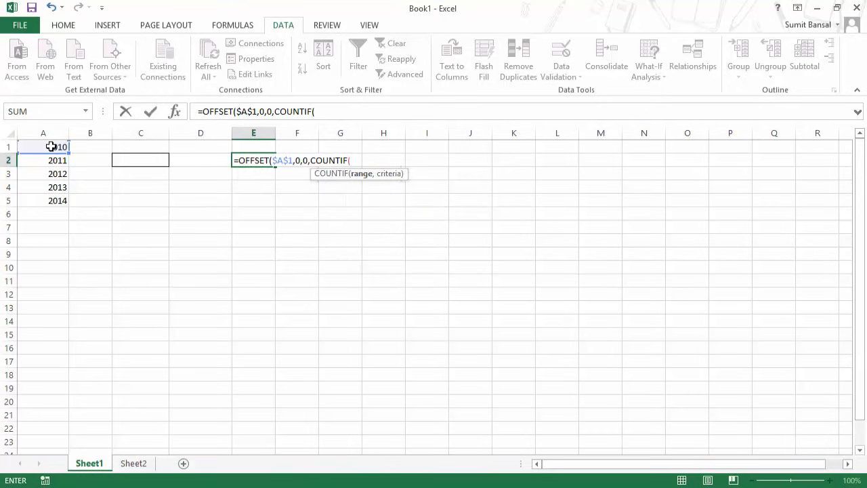
left_click_drag(51, 145, 53, 390)
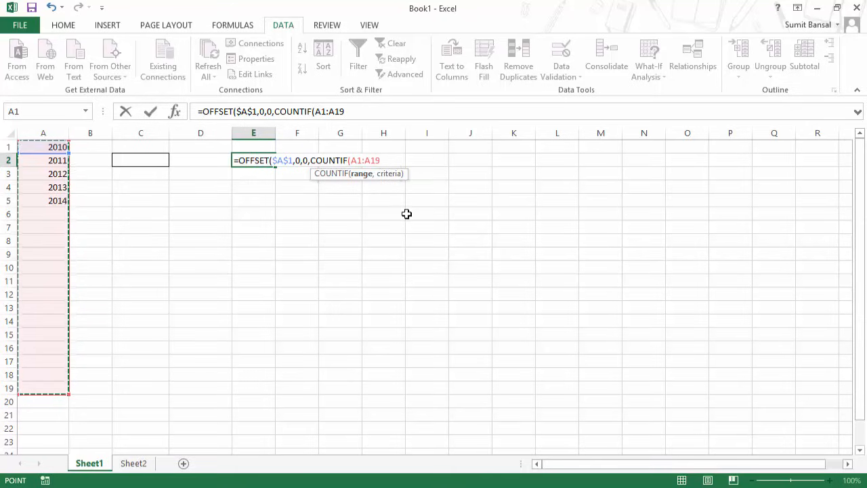
key("F4")
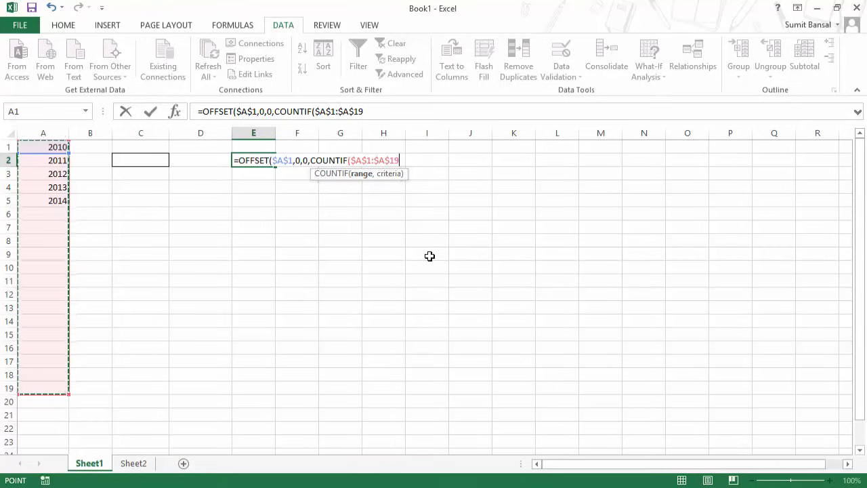
type(",\"<>\"&")
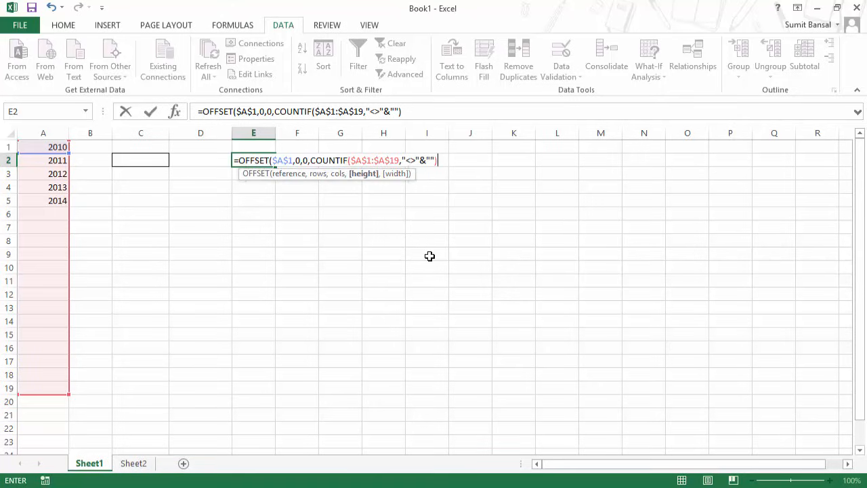
type(",")
key("BackSpace")
Enter E2's formula and preview the years its OFFSET expression returns with F9.
key("Return")
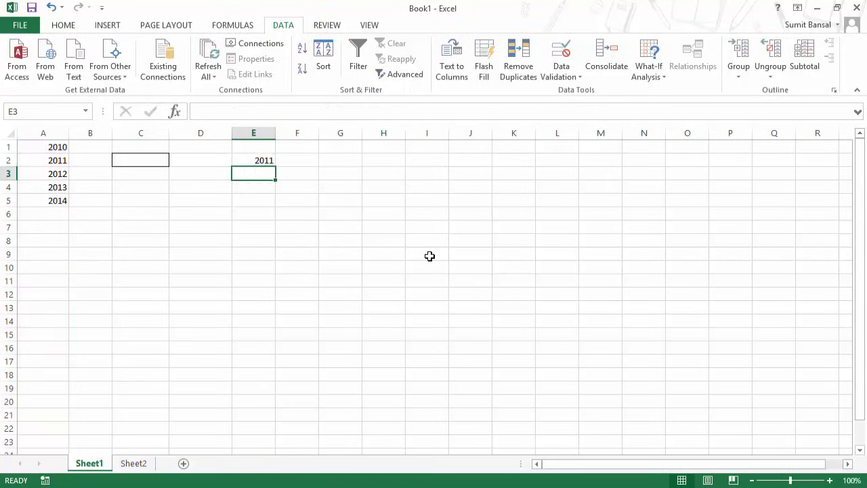
key("Up")
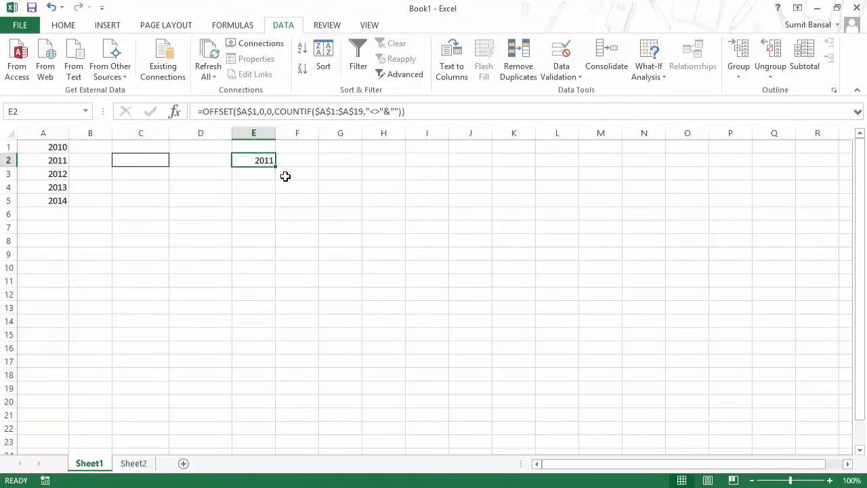
key("F2")
left_click_drag(448, 160, 238, 154)
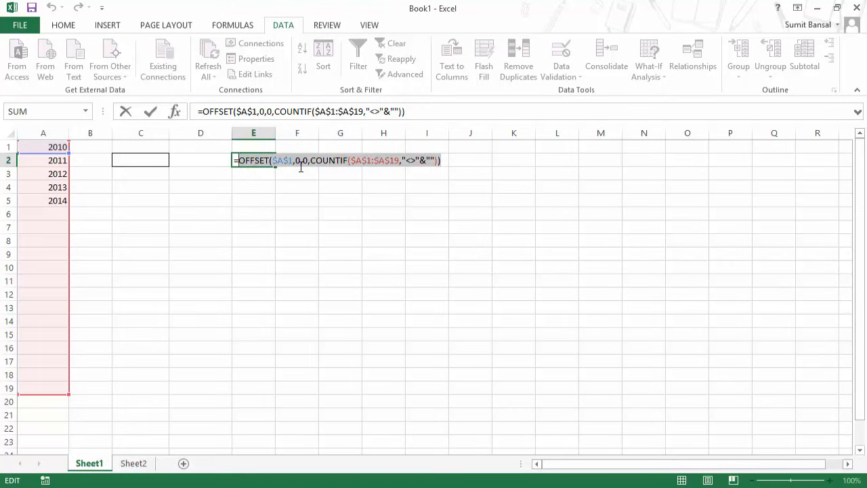
key("F9")
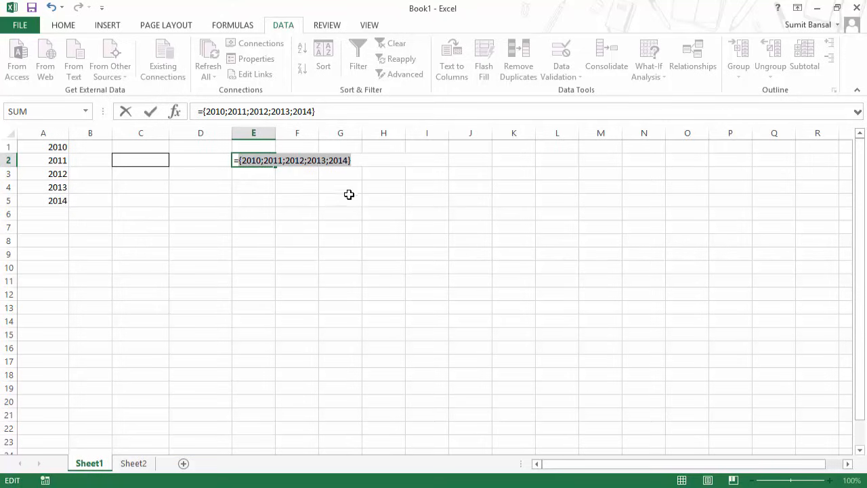
key("Escape")
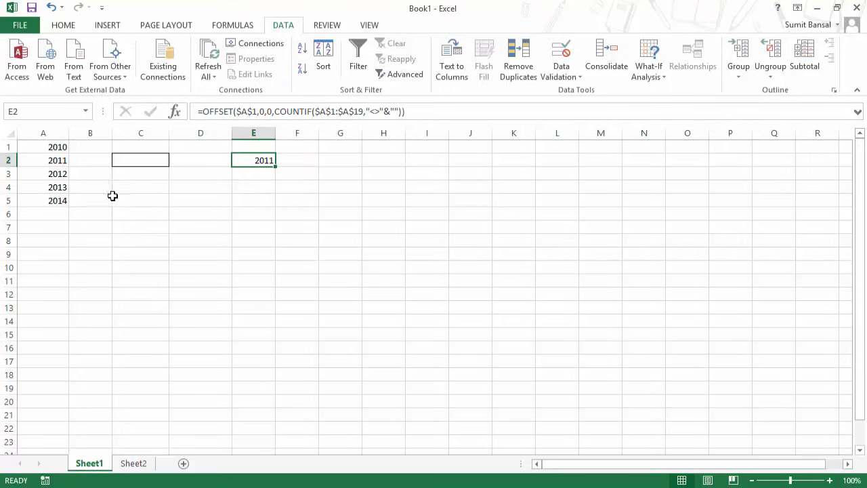
Delete 2014 from A5 and re-evaluate E2's formula to see 2010 through 2013.
left_click(58, 201)
key("Delete")
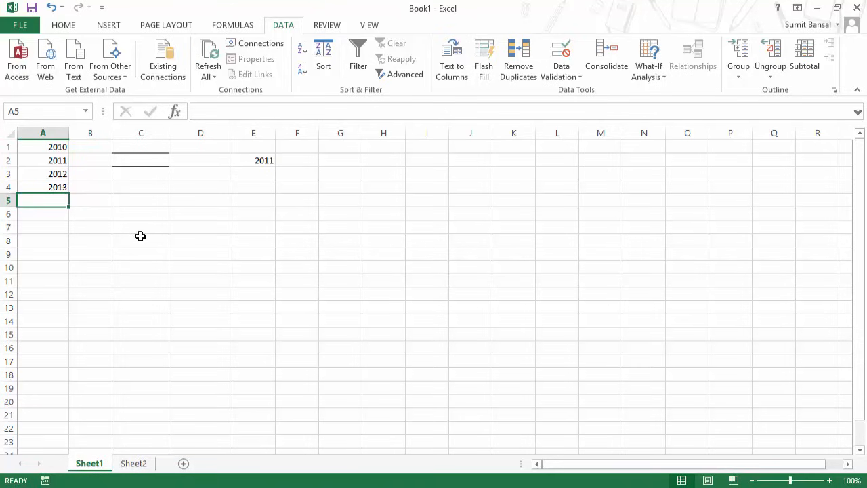
left_click(257, 159)
key("F2")
left_click(452, 159)
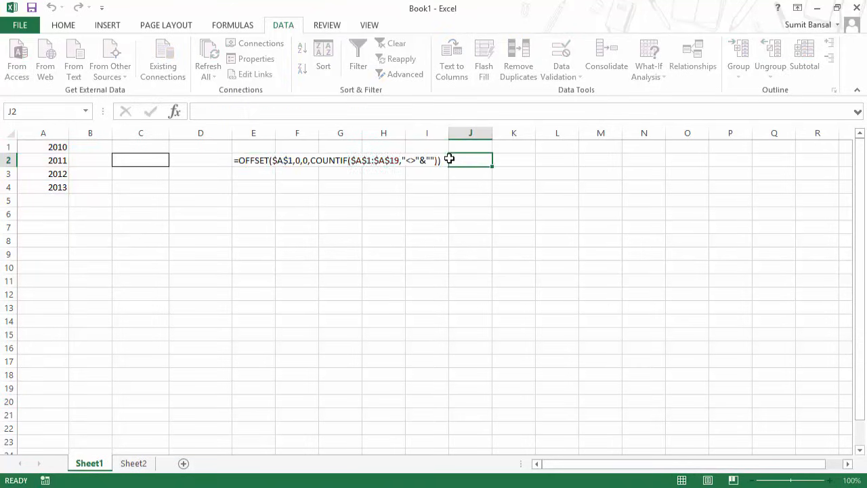
left_click(270, 162)
double_click(248, 160)
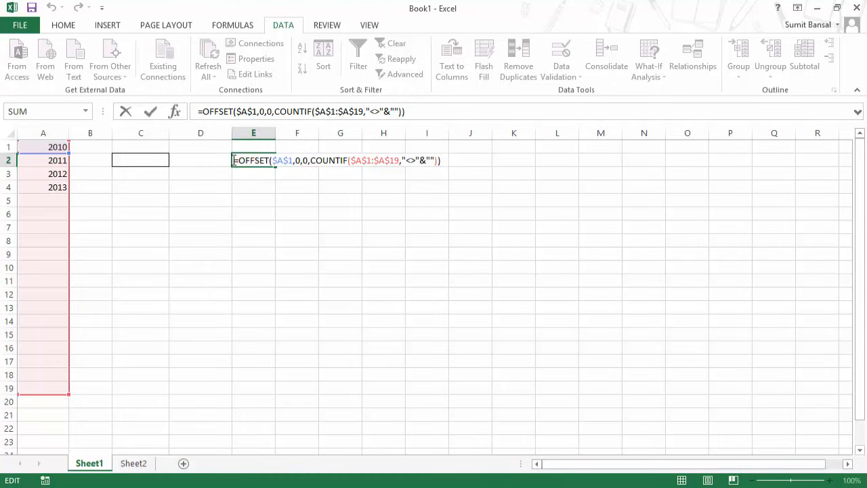
left_click_drag(233, 160, 462, 160)
key("F9")
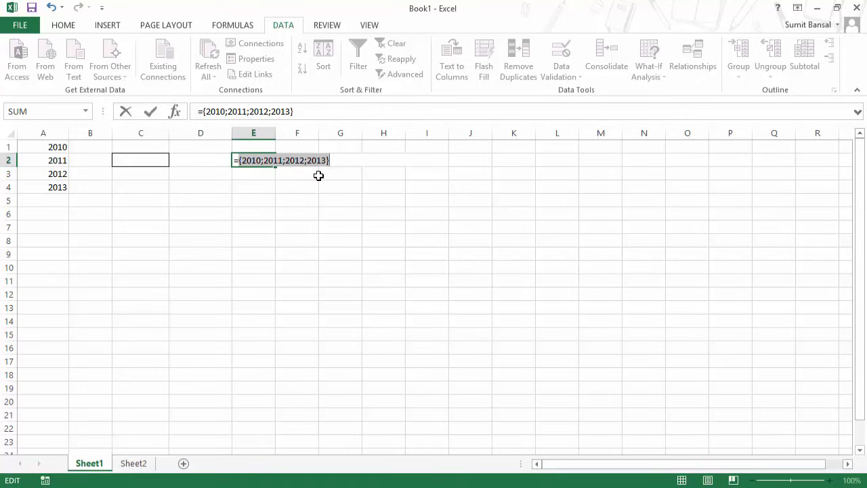
key("ctrl+Return")
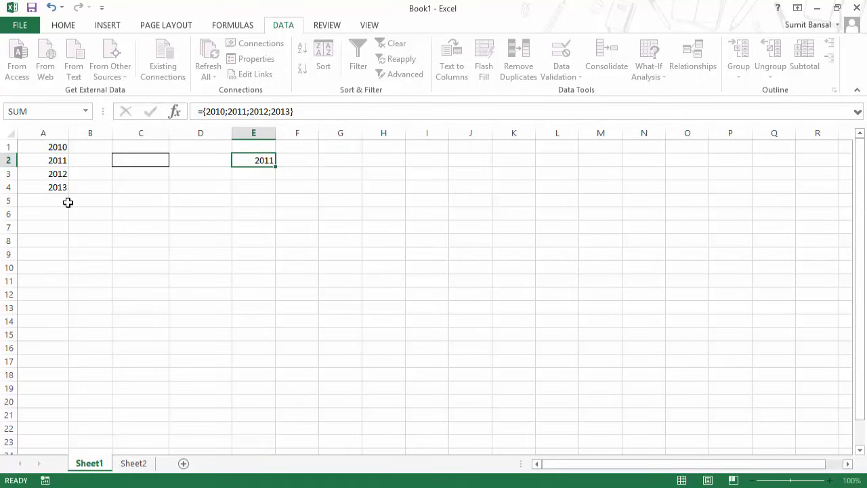
Undo the evaluation and leave E2's OFFSET formula unchanged.
key("ctrl+z")
key("F2")
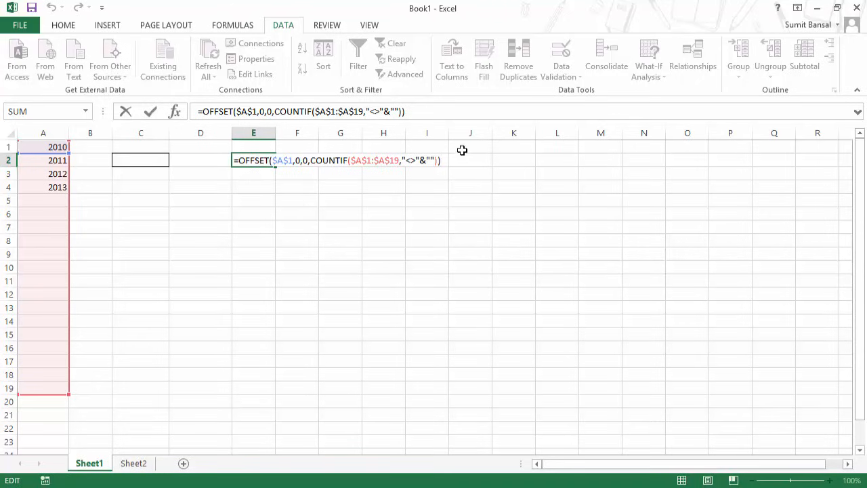
left_click_drag(441, 159, 234, 160)
key("ctrl+c")
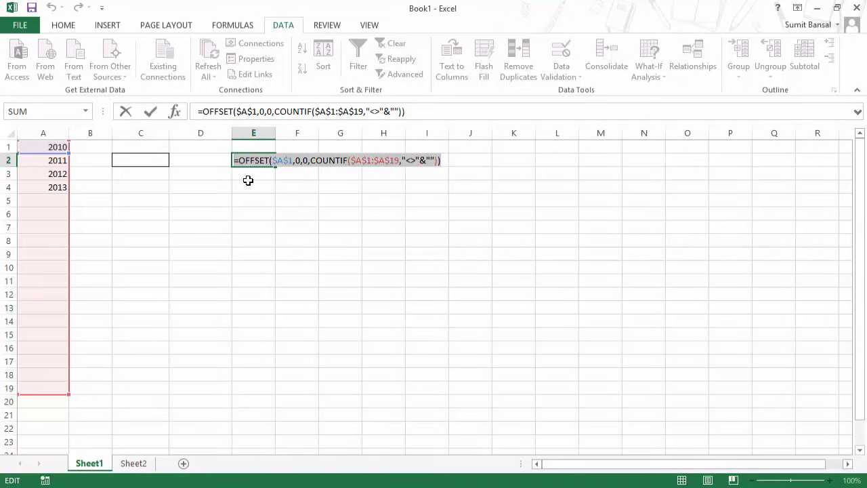
key("Escape")
left_click(122, 159)
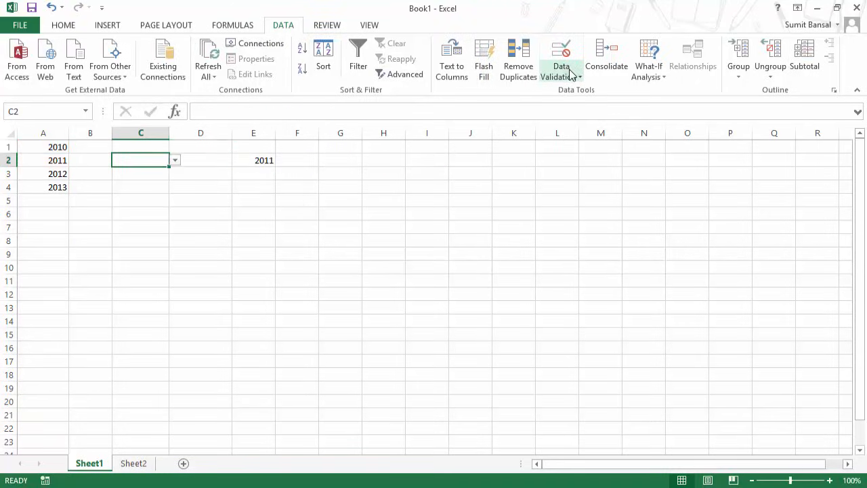
Replace C2's validation list source with the pasted =OFFSET($A$1,0,0,COUNTIF($A$1:$A$19,"<>"&"")) formula.
left_click(571, 75)
left_click(581, 89)
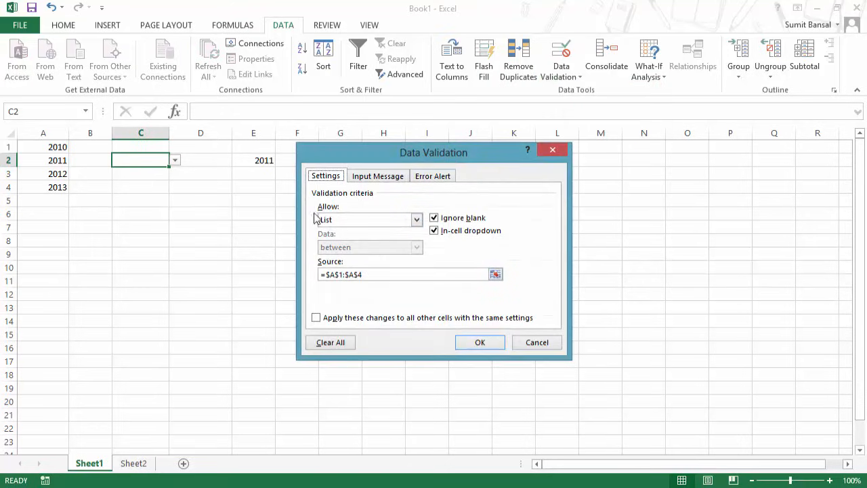
left_click(362, 276)
key("ctrl+v")
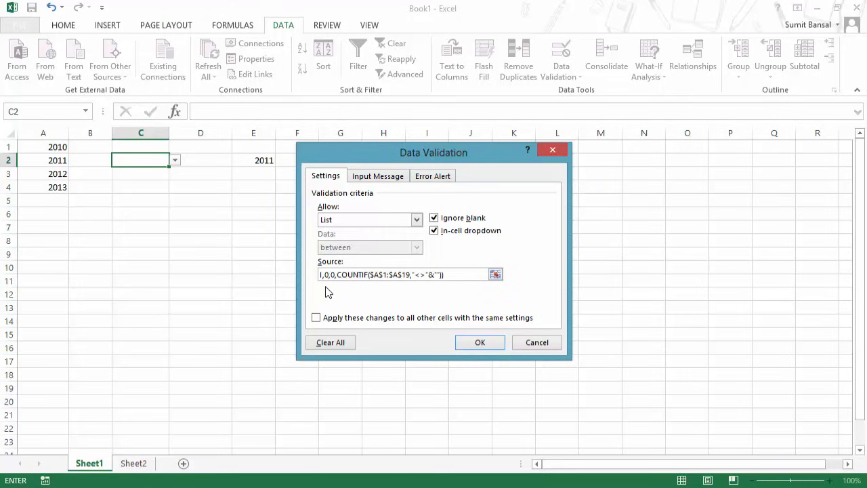
left_click(475, 345)
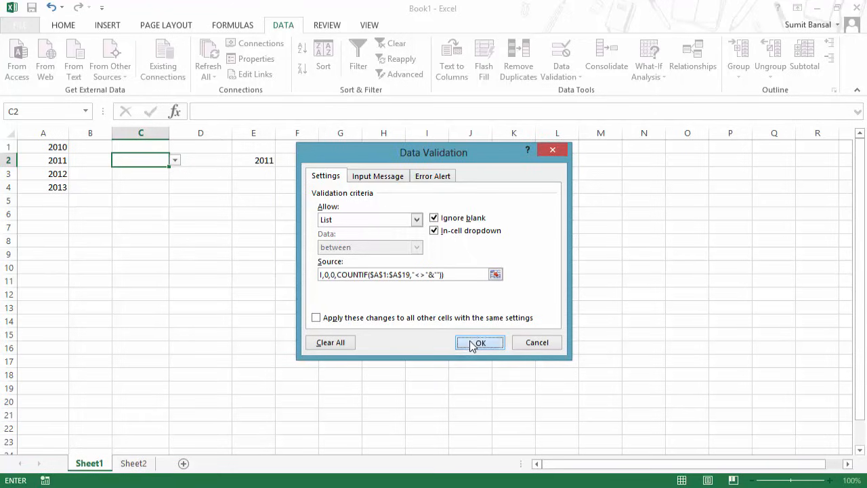
Enter 2014 in A5 and confirm it now appears in C2's drop-down.
left_click(174, 163)
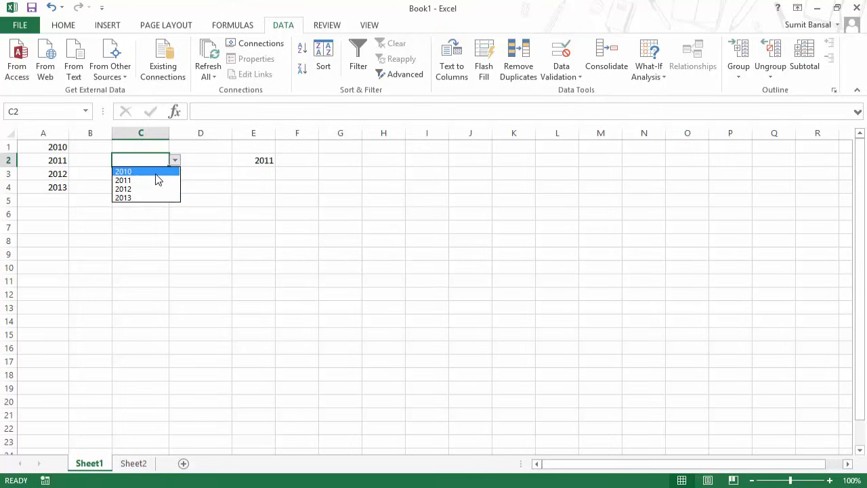
key("Escape")
left_click(42, 200)
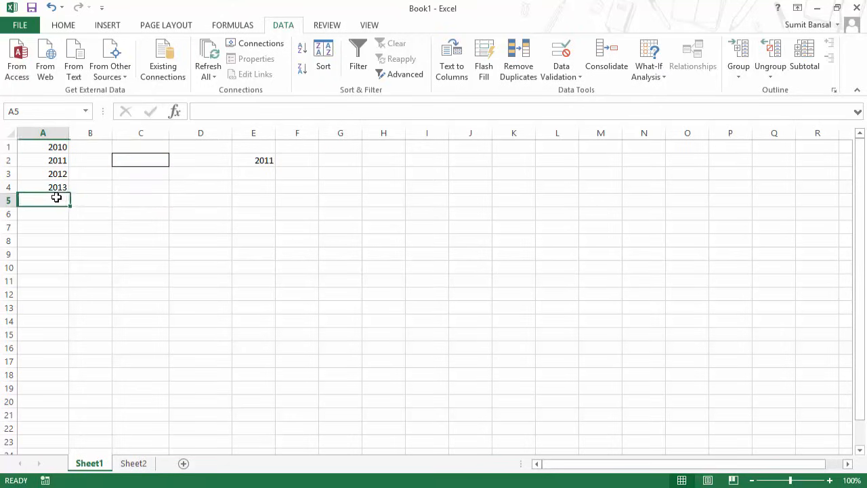
type("2014")
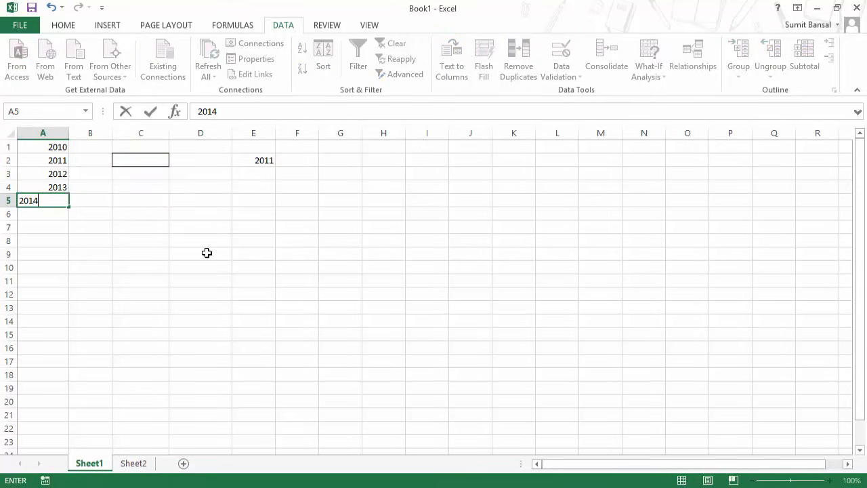
key("Return")
left_click(161, 161)
left_click(174, 162)
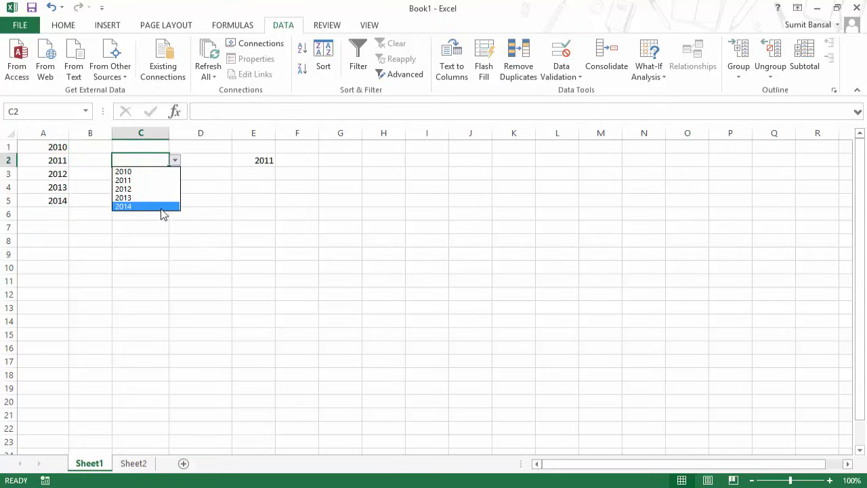
left_click(56, 205)
Add 2015, 2016 and 2017 in A6:A8 and confirm C2's list reaches 2017.
left_click(64, 213)
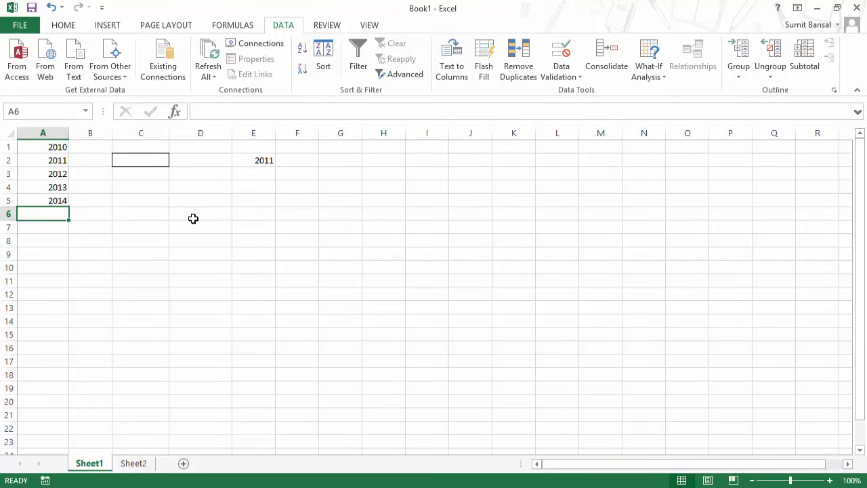
type("2015")
key("Return")
type("2016")
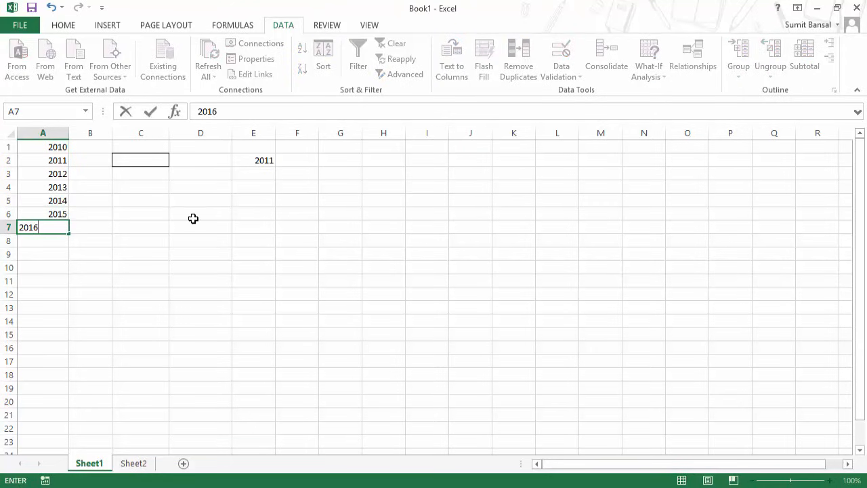
key("Return")
type("2017")
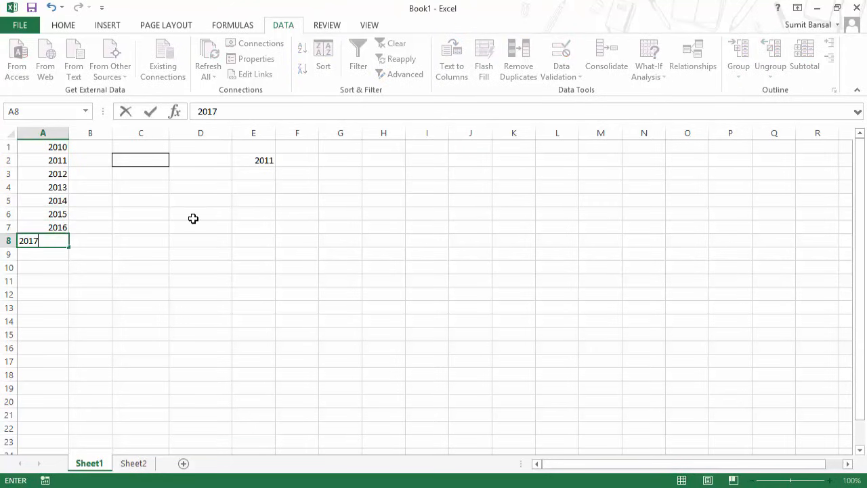
key("ctrl+Return")
left_click(158, 162)
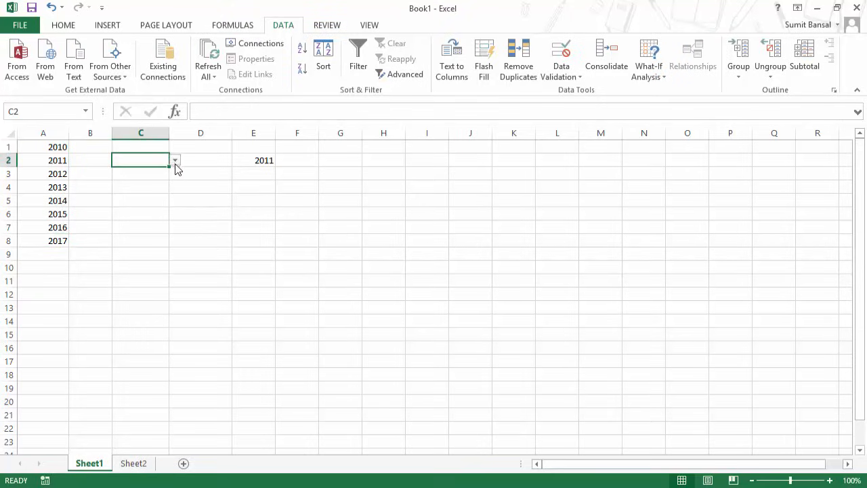
left_click(175, 161)
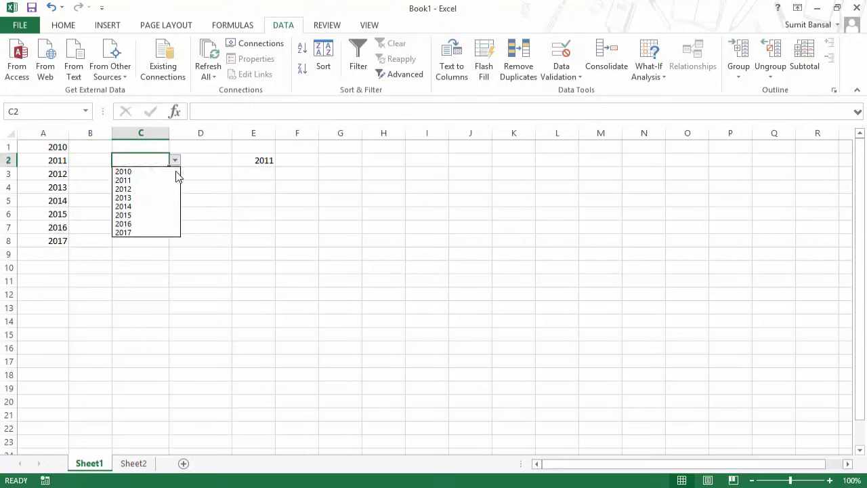
left_click(228, 229)
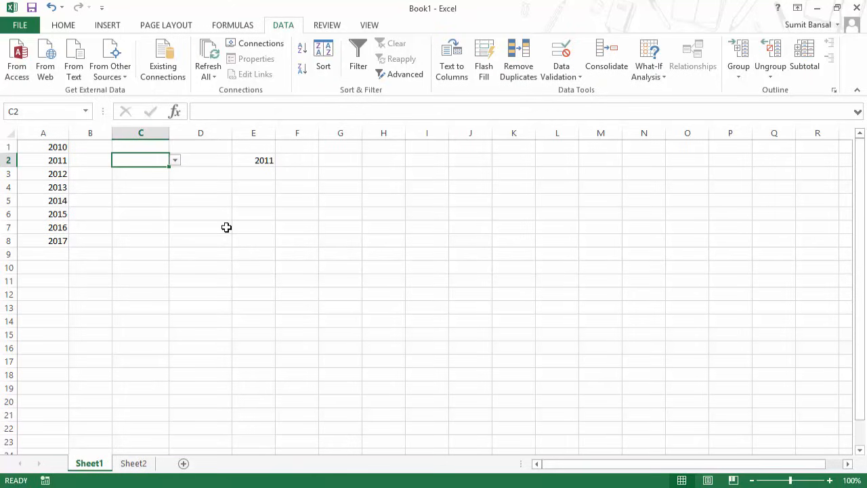